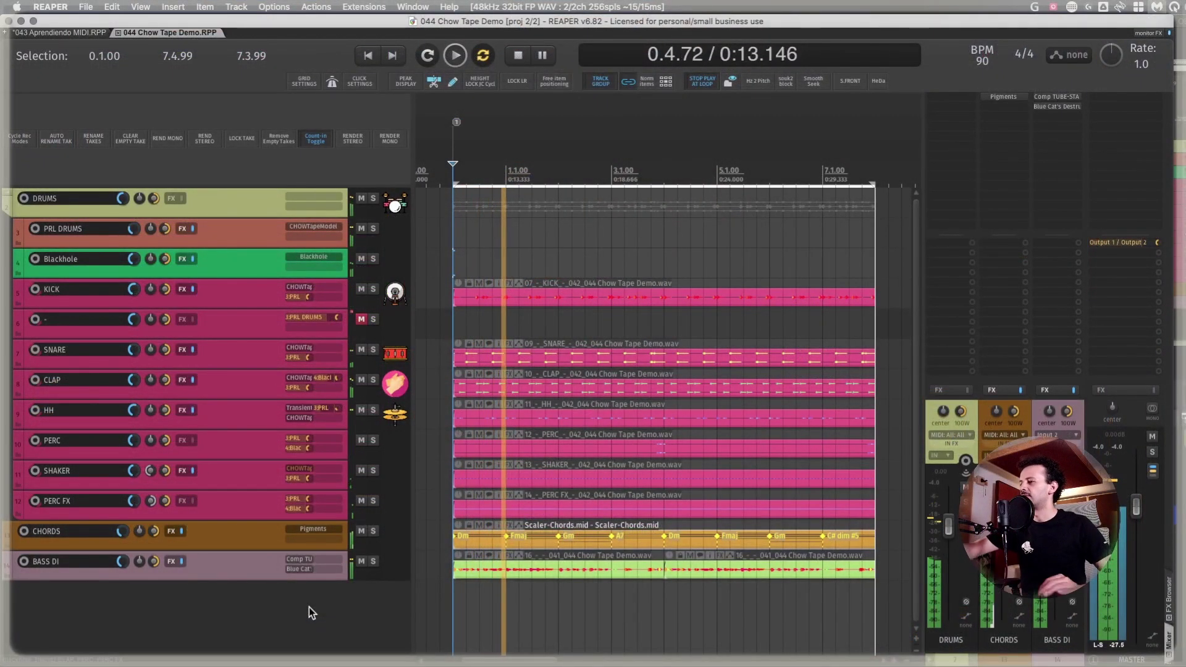
Stop playback in the 044 Chow Tape Demo project
left_click(243, 615)
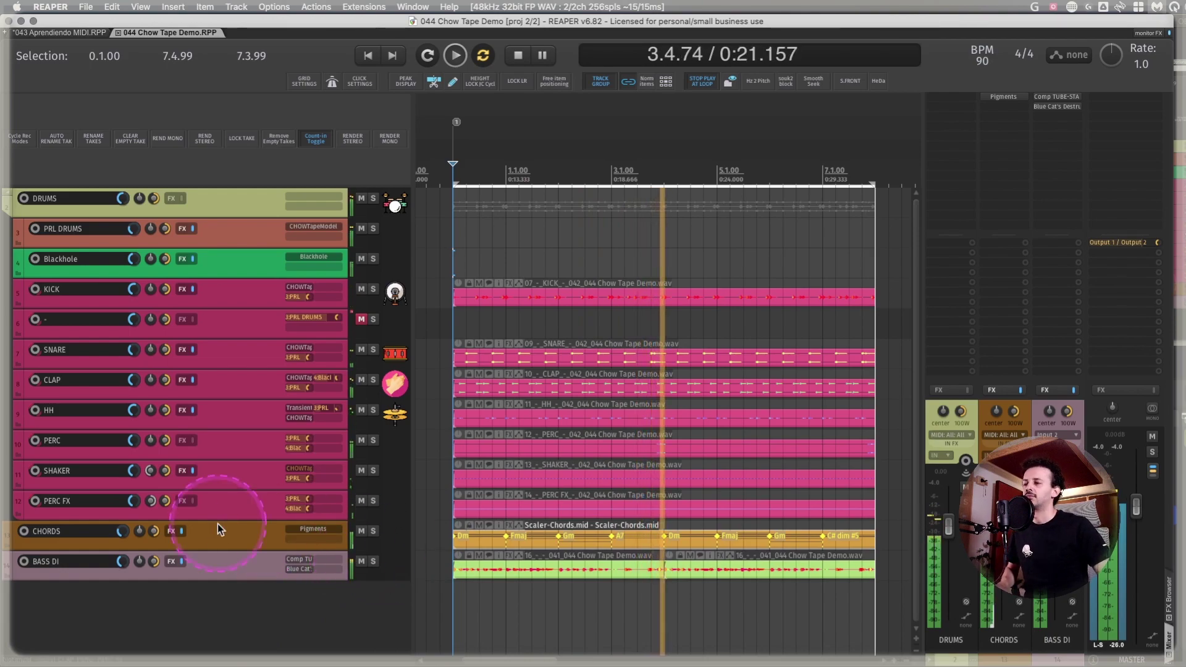
key("space")
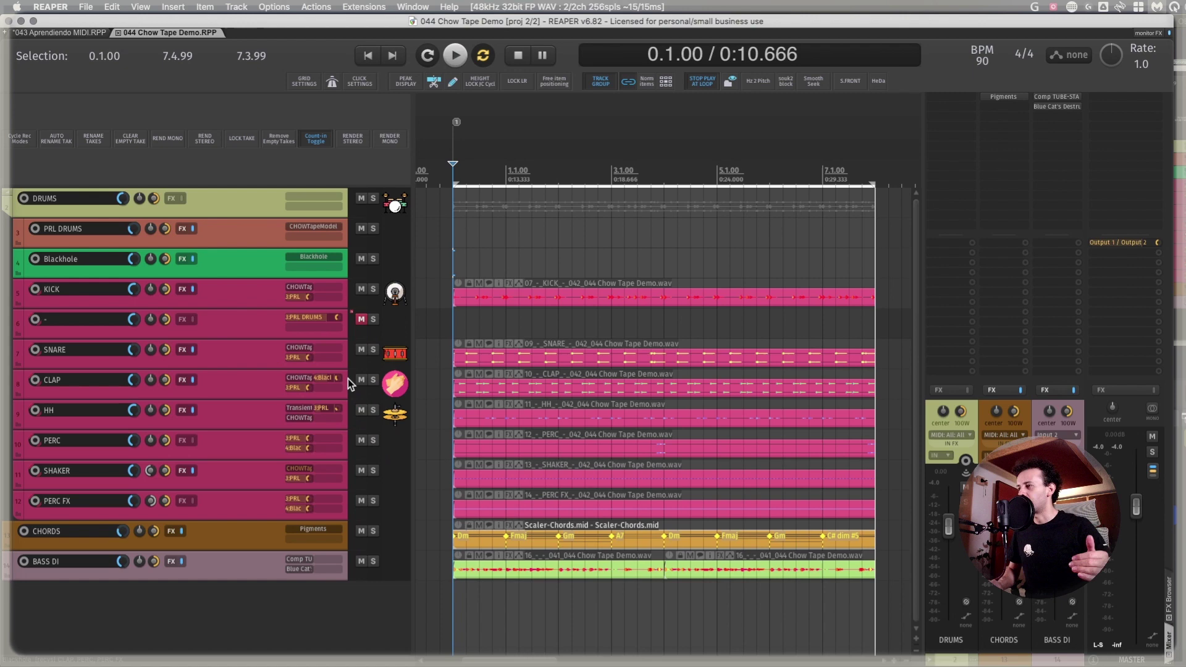
Open the SNARE track's Chow Tape Model, move its window up-left and drag it larger
left_click(286, 348)
left_click_drag(244, 179, 348, 170)
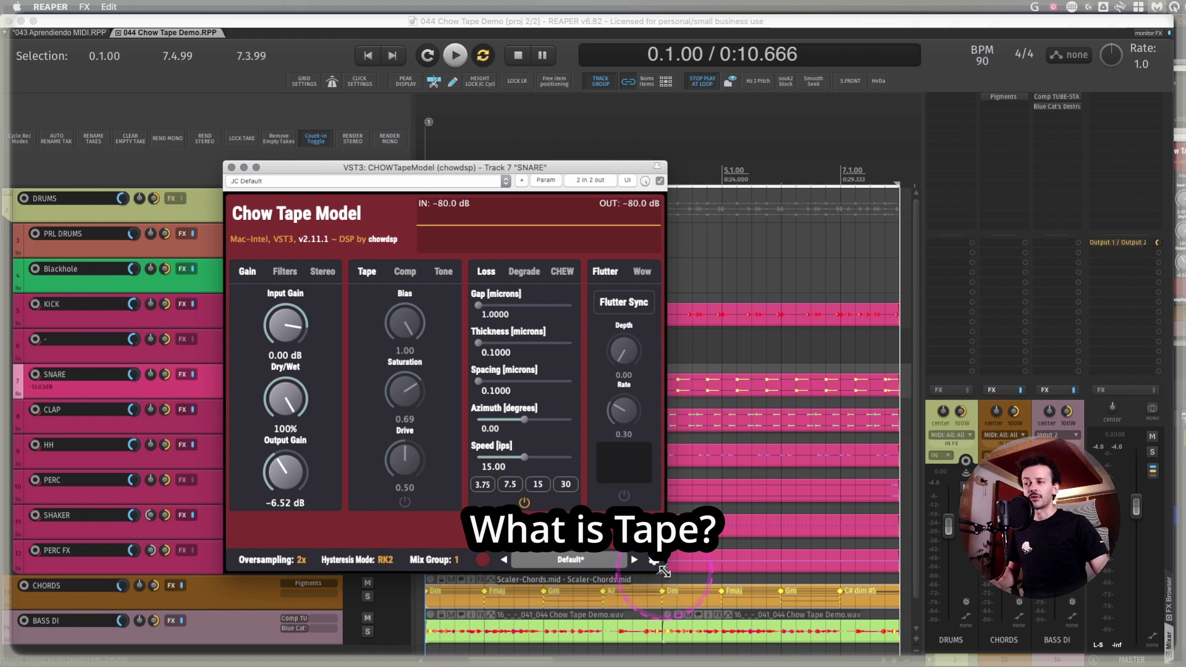
left_click_drag(663, 569, 741, 622)
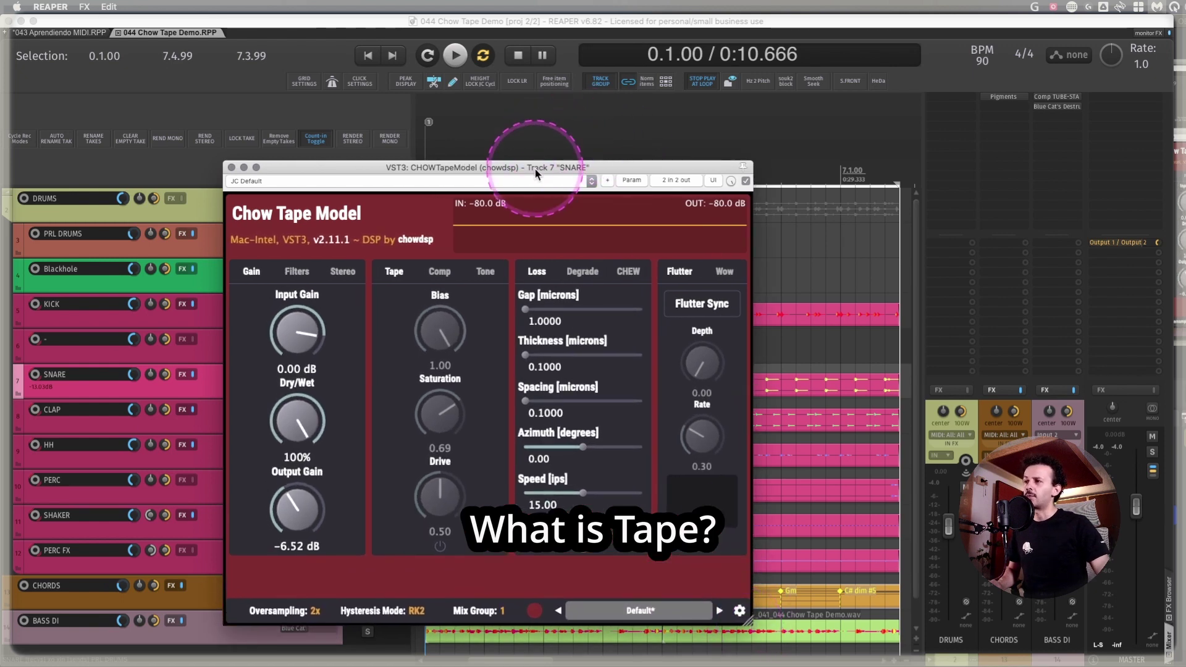
left_click_drag(534, 168, 448, 77)
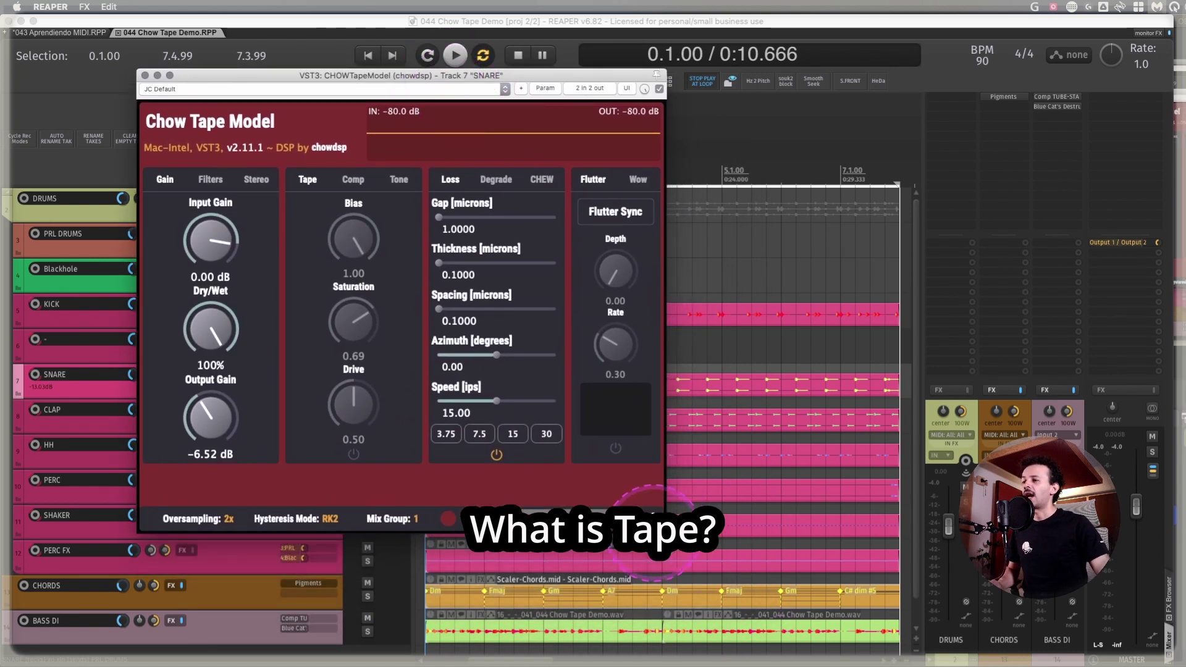
left_click_drag(664, 530, 771, 612)
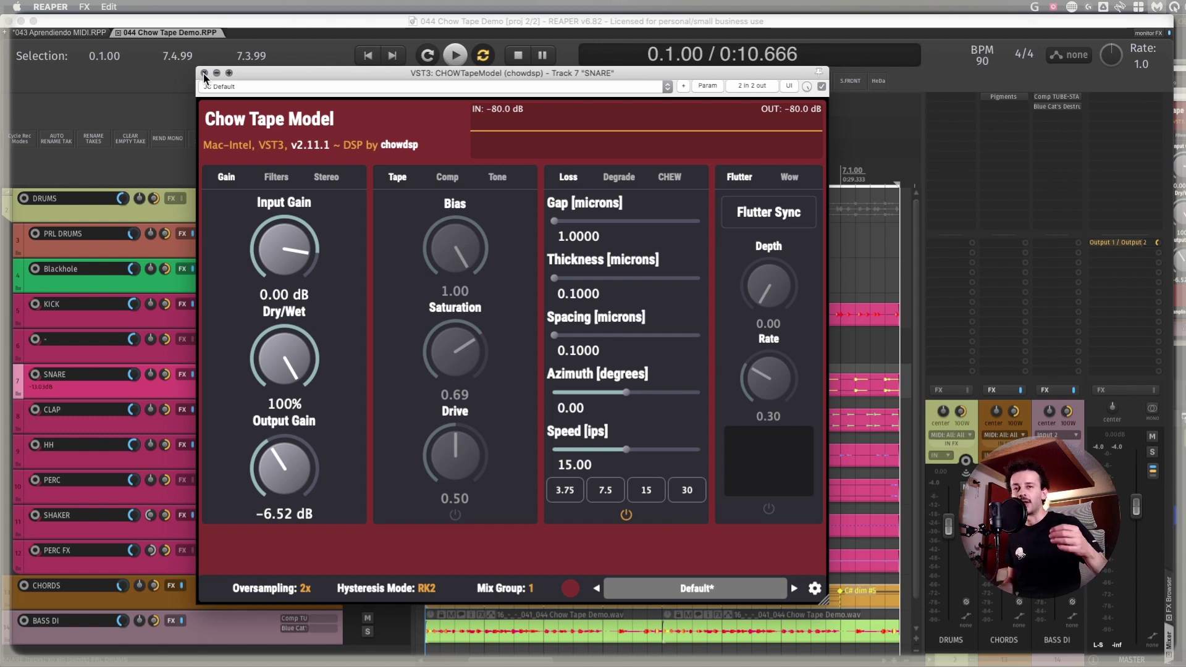
Reopen the SNARE's Chow Tape Model and compare it bypassed versus active during playback
left_click(204, 73)
left_click(287, 372)
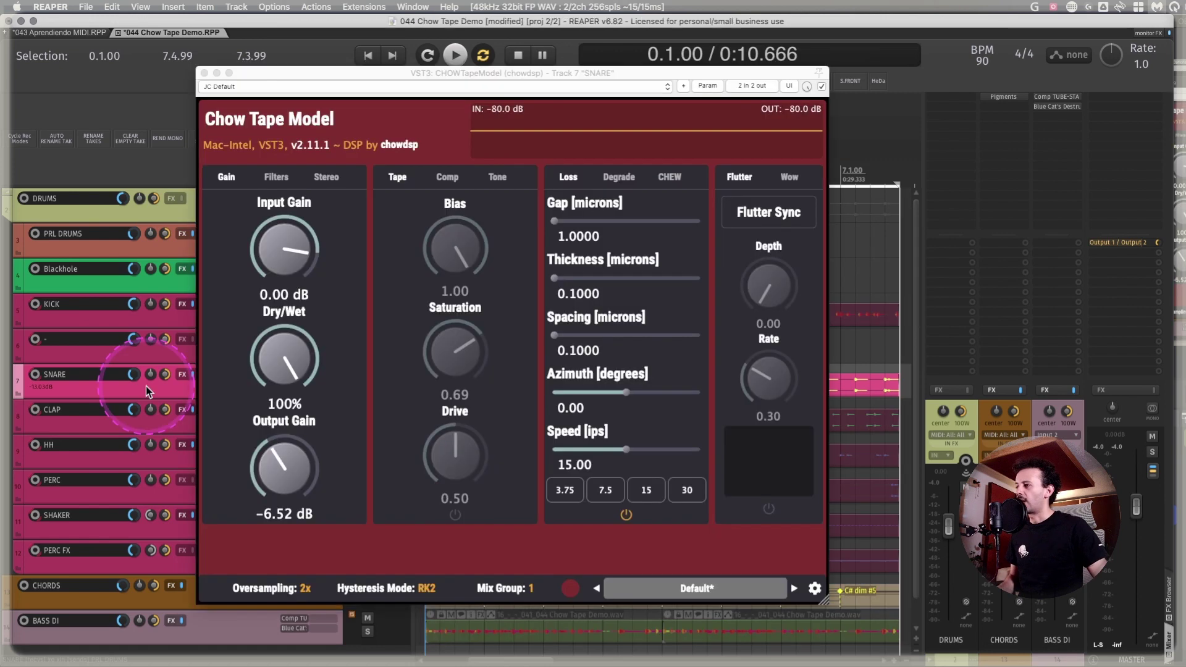
left_click(383, 209)
left_click(821, 87)
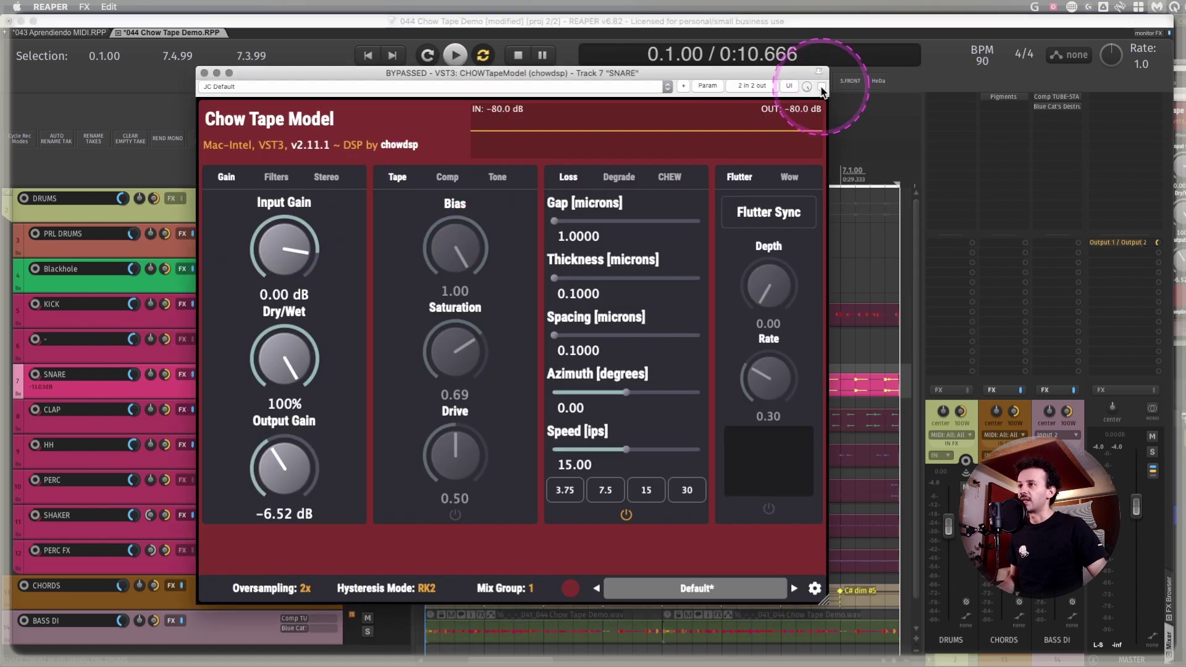
left_click(821, 87)
key("space")
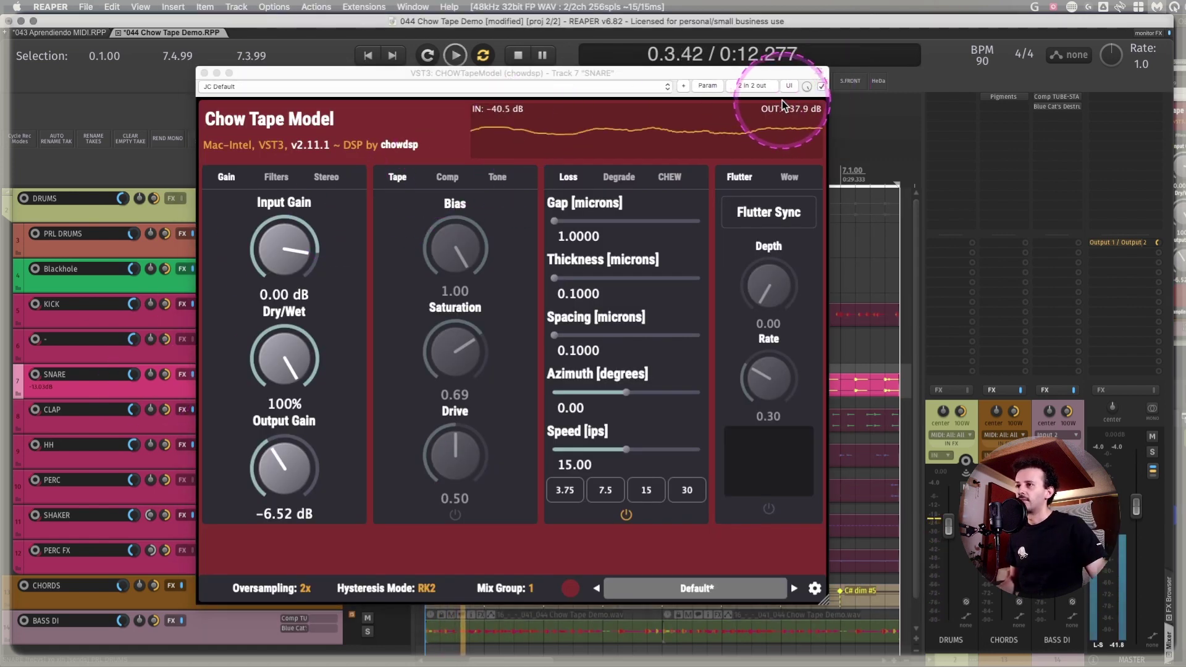
key("space")
On the Comp settings, sweep tape speed to maximum while playing, then snap it back to 15 ips
left_click(586, 208)
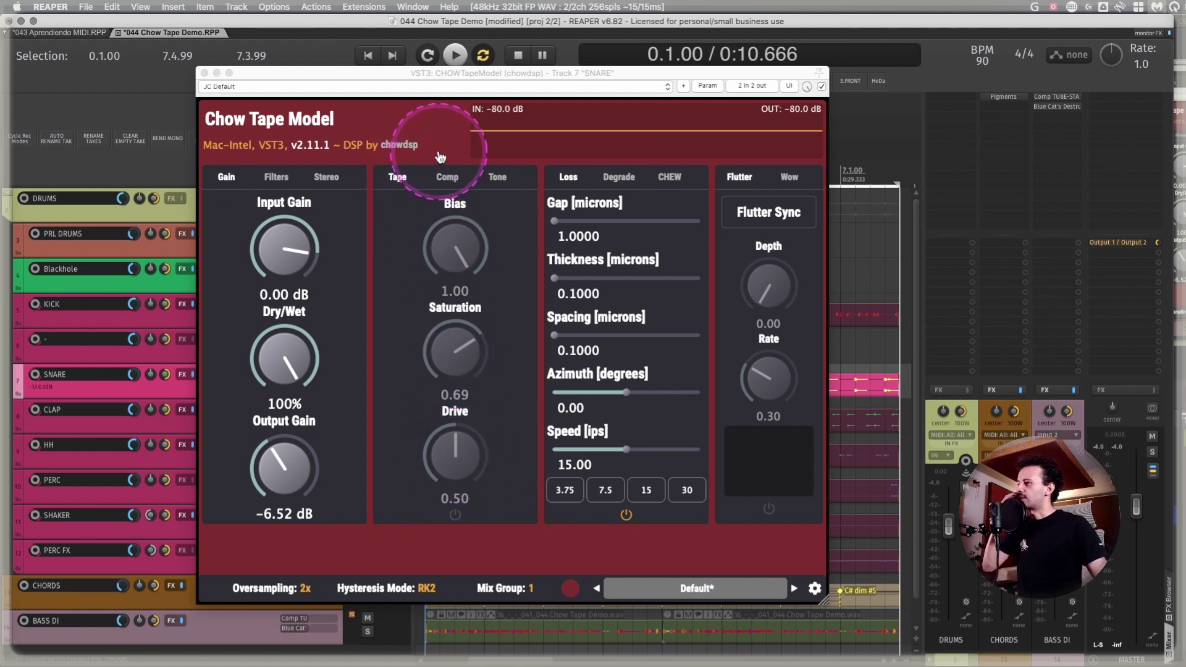
left_click(447, 179)
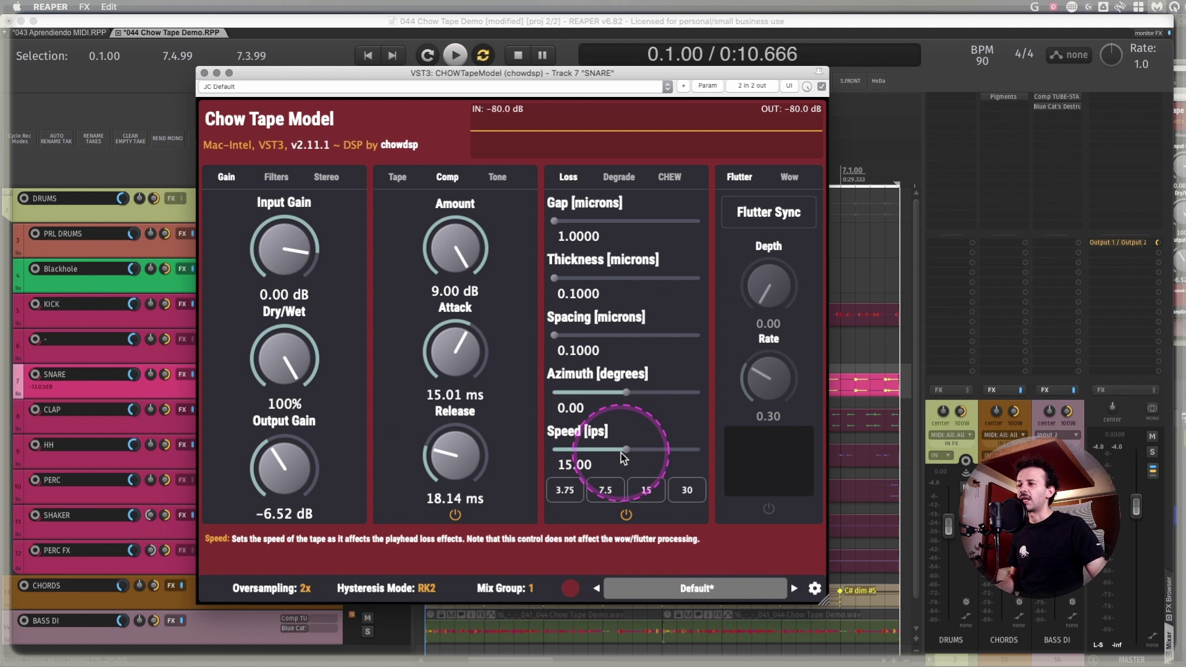
key("space")
left_click_drag(621, 453, 205, 445)
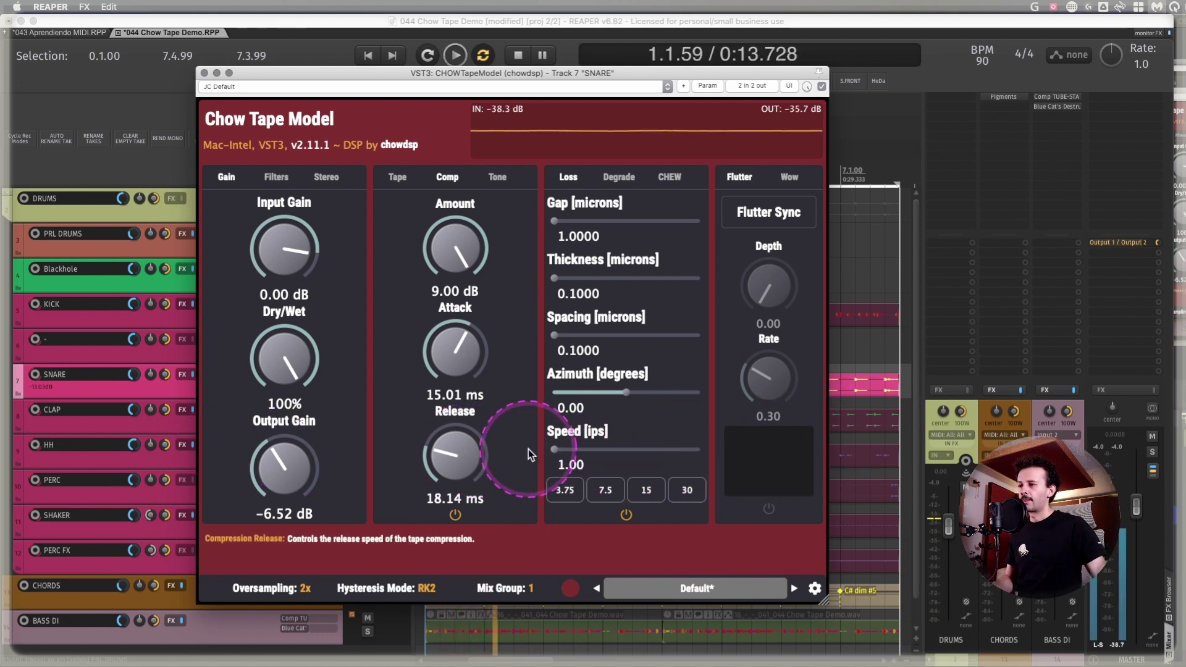
left_click(646, 492)
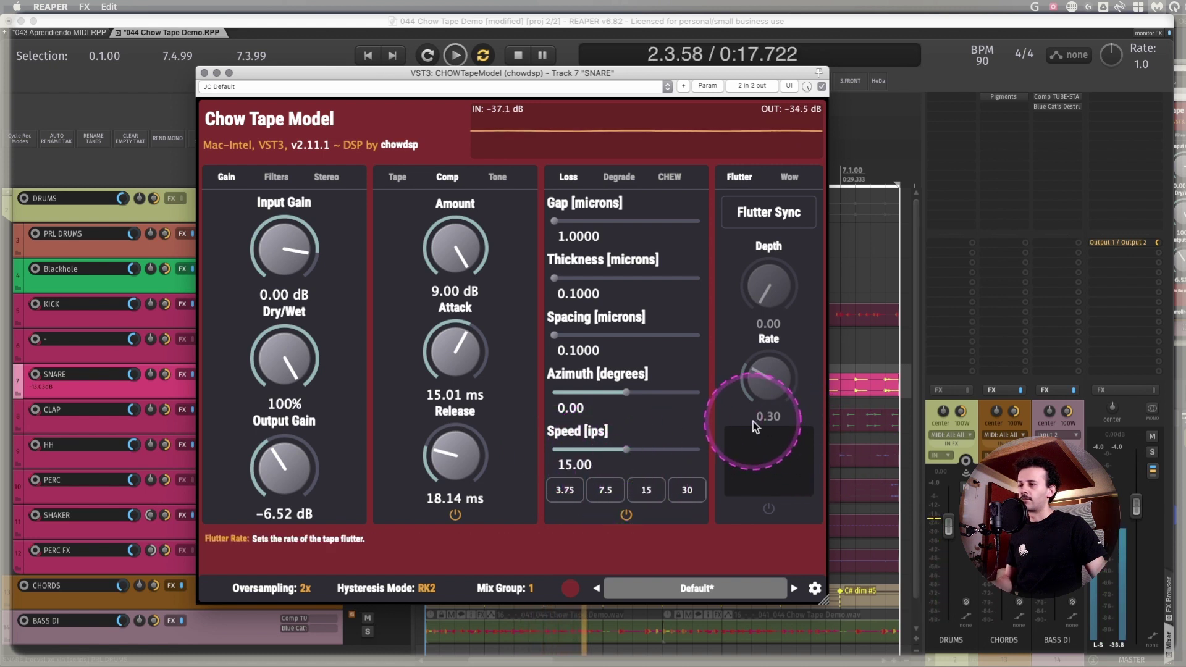
key("space")
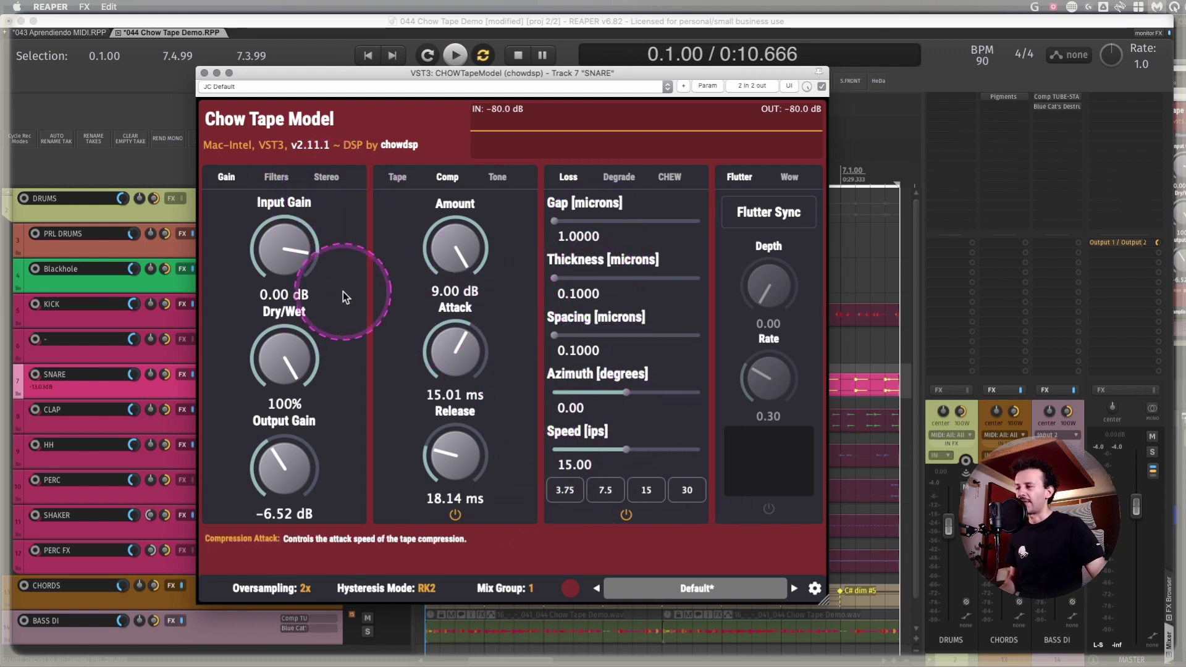
View the low/high cut filters, try Mid/Side then return to left/right, and close the window
left_click(276, 177)
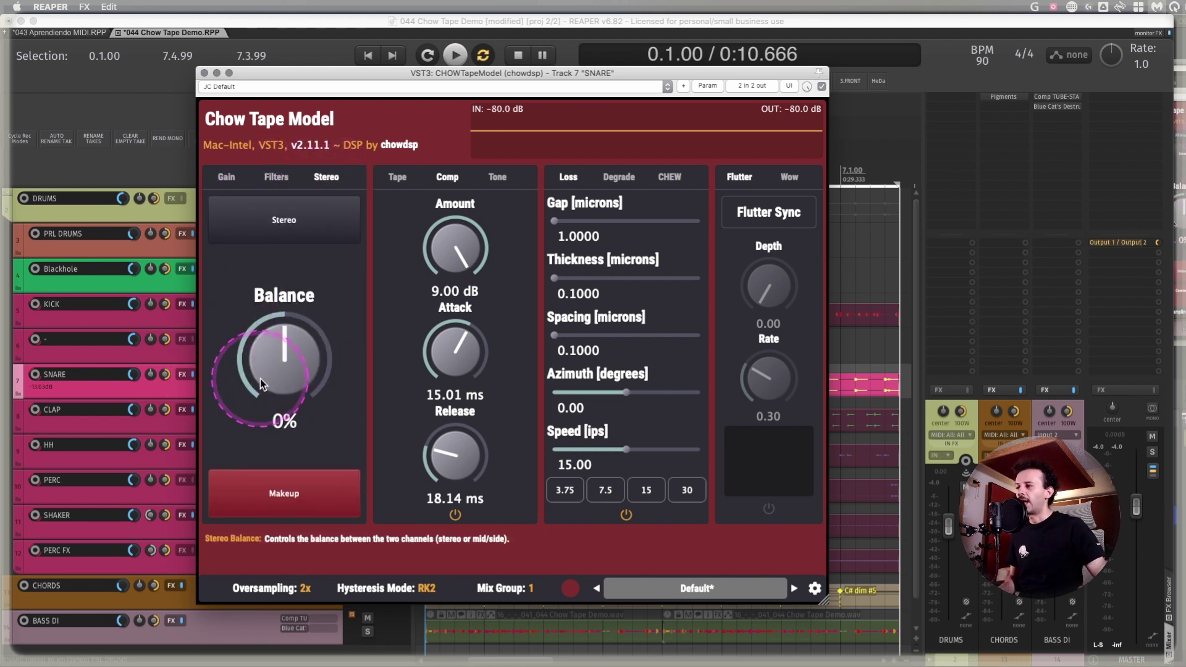
left_click(280, 205)
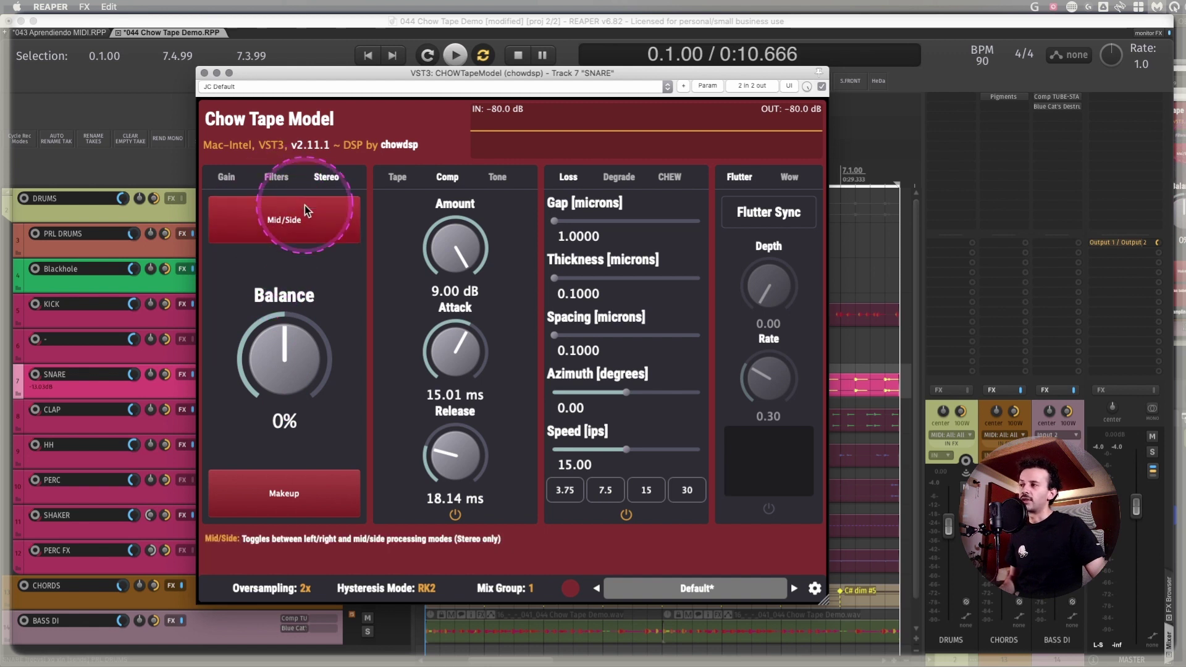
left_click(314, 226)
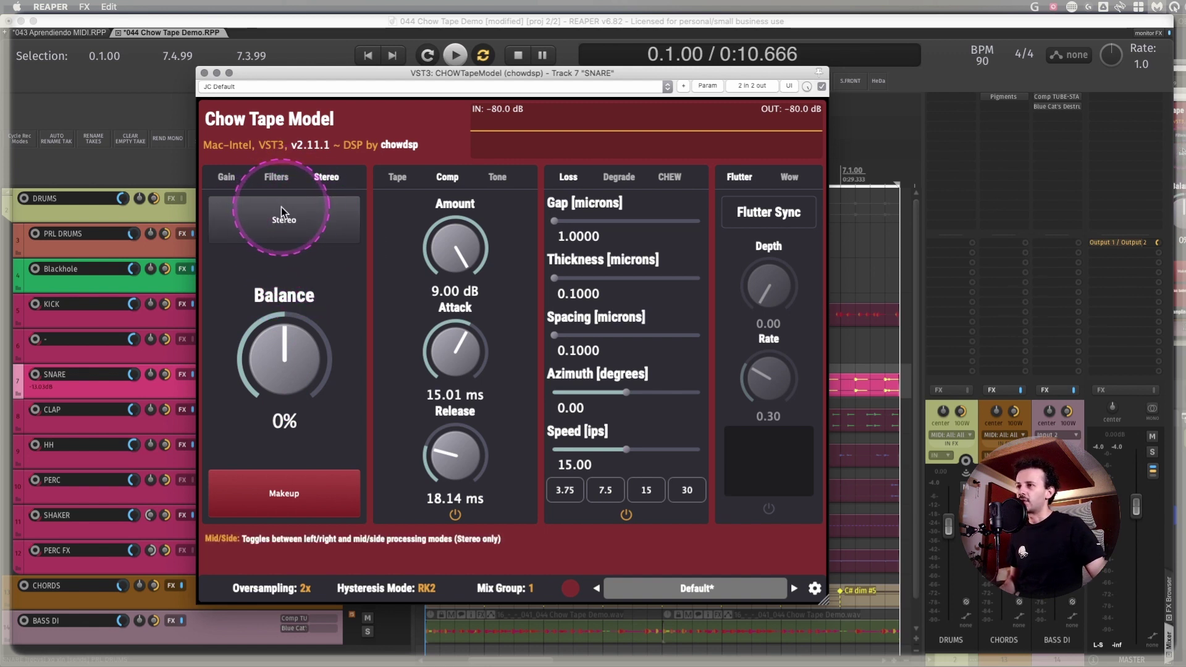
left_click(202, 72)
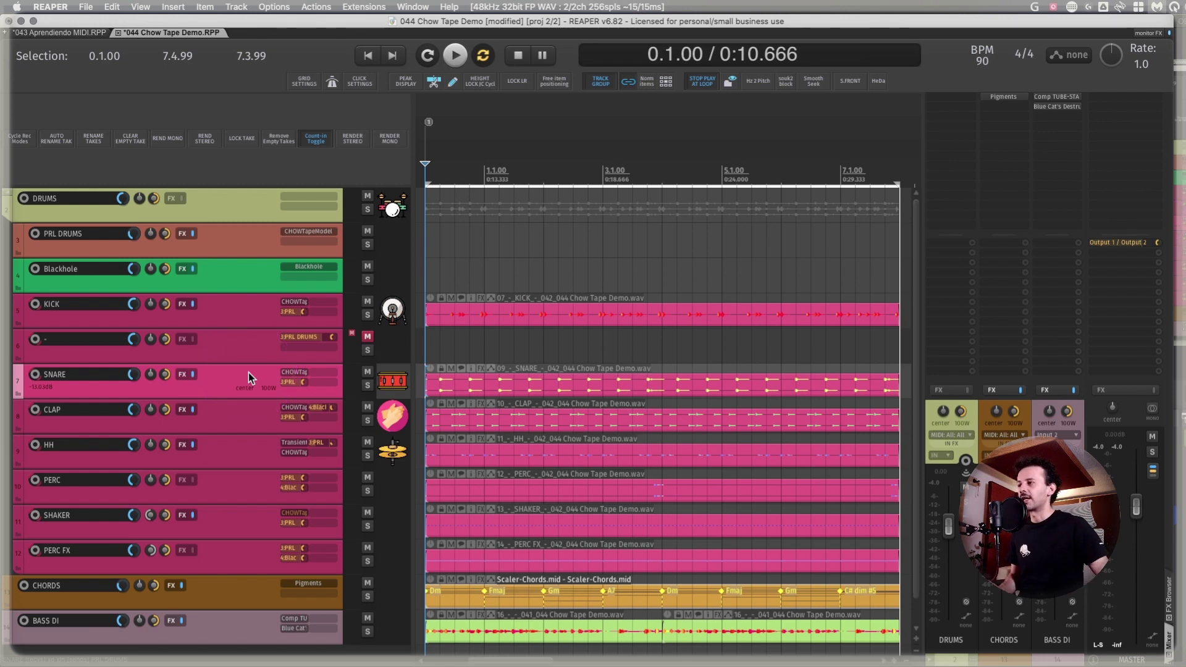
Solo KICK, open and enlarge its Chow Tape Model, and compare it bypassed versus active
left_click(233, 307)
left_click(289, 307)
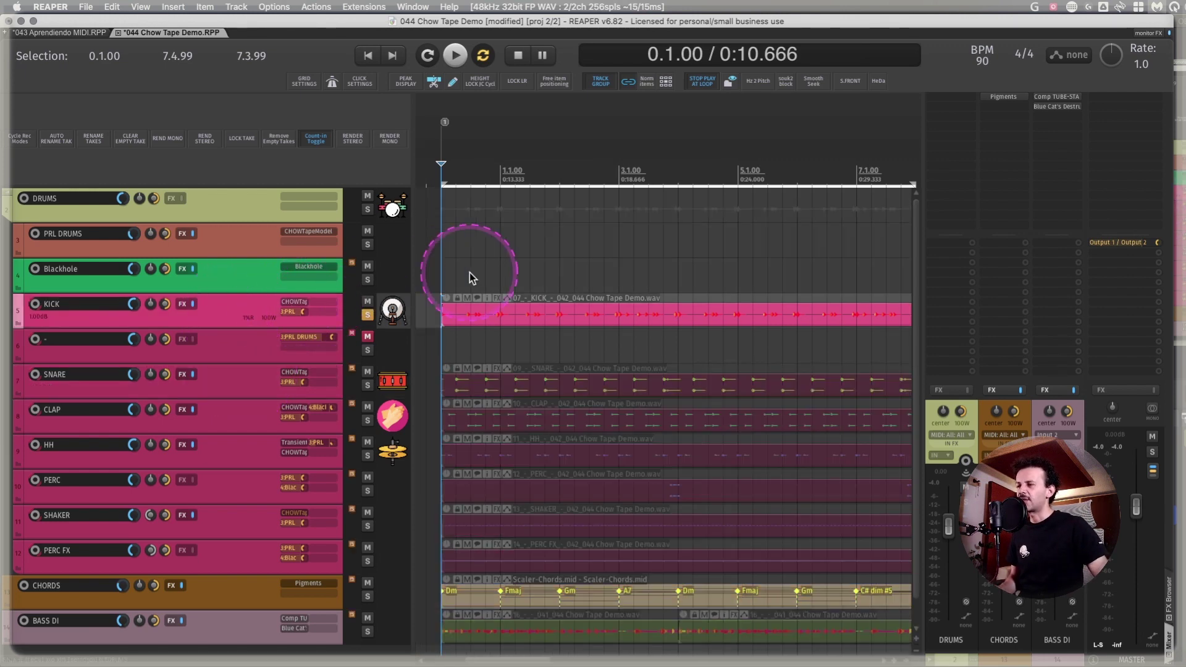
left_click_drag(584, 517, 741, 635)
left_click(740, 129)
key("space")
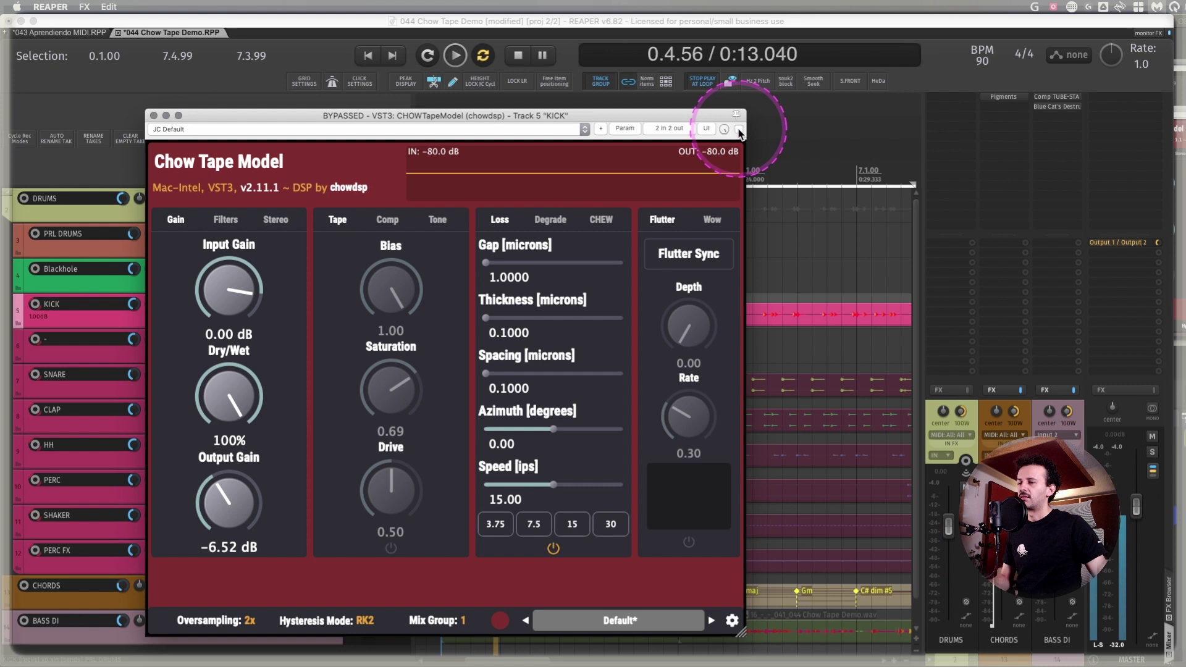
key("space")
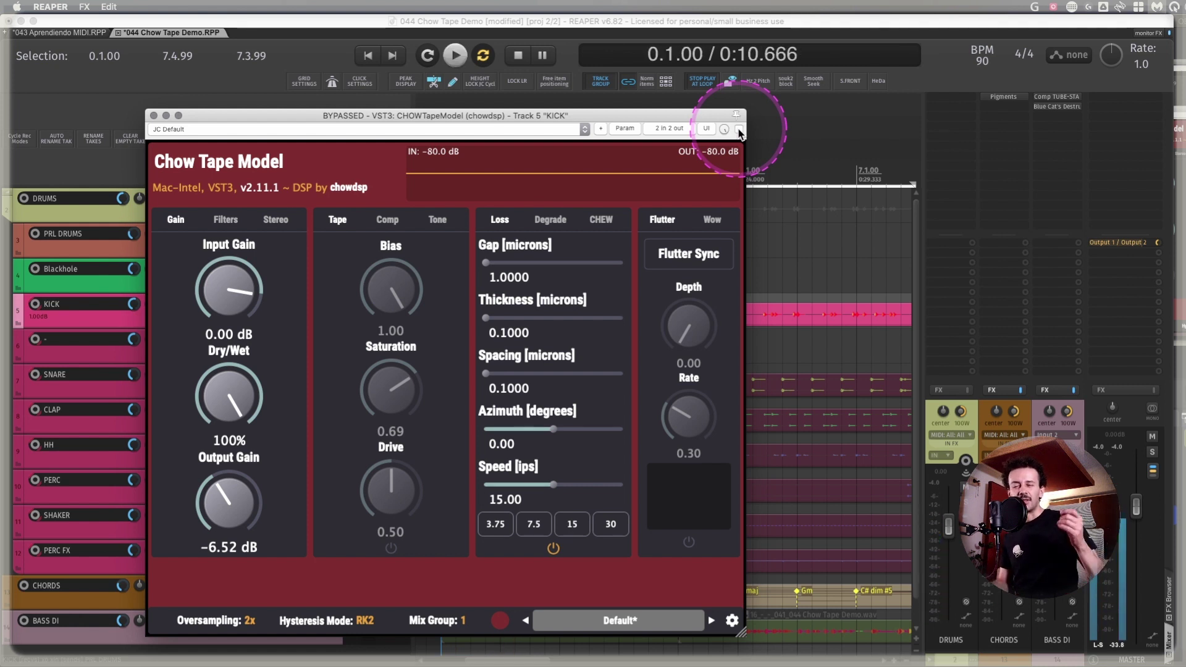
key("space")
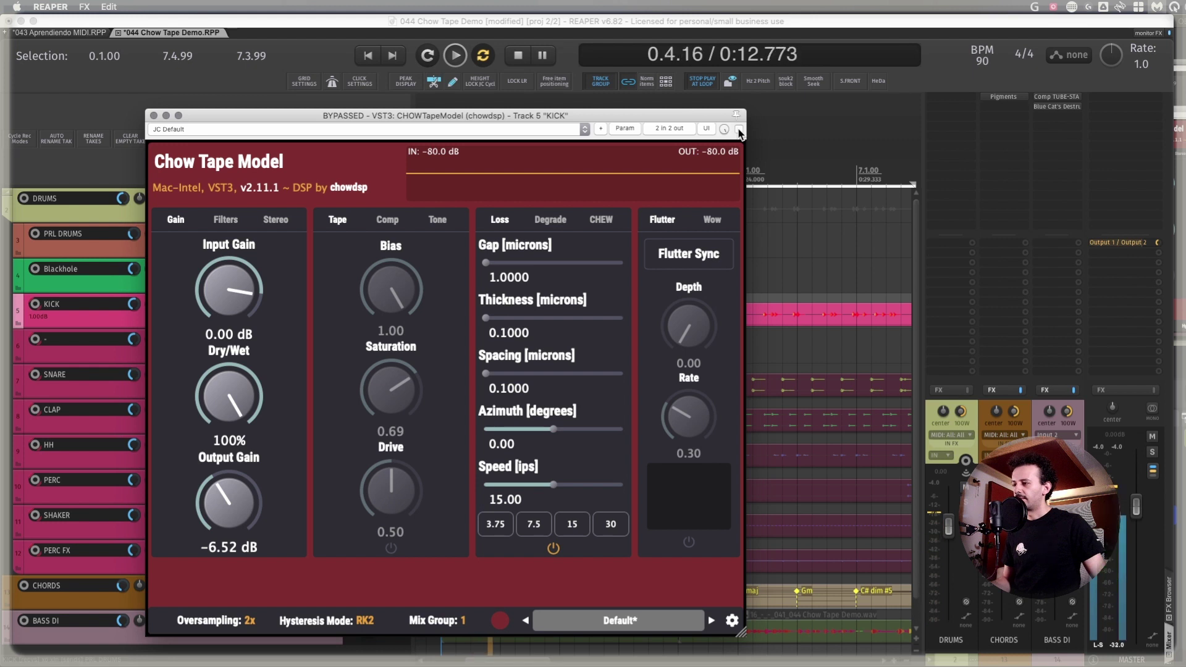
key("space")
left_click(739, 131)
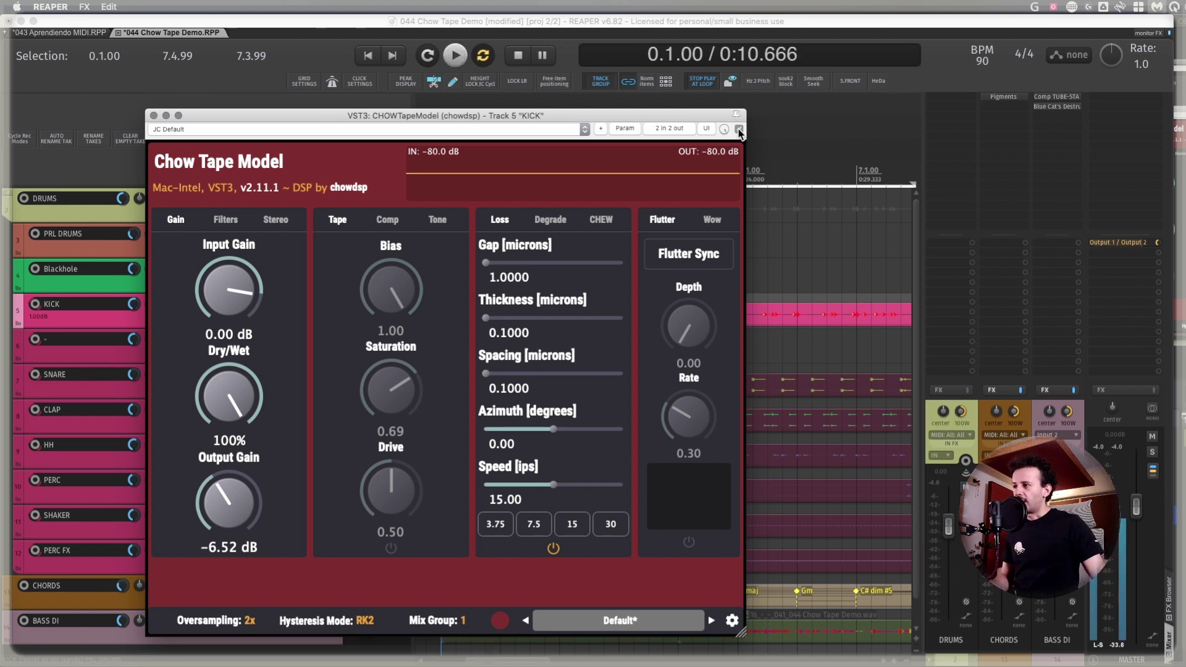
Set KICK's tape speed to 15.25 ips, view the compression settings, and close the window
key("space")
left_click(443, 238)
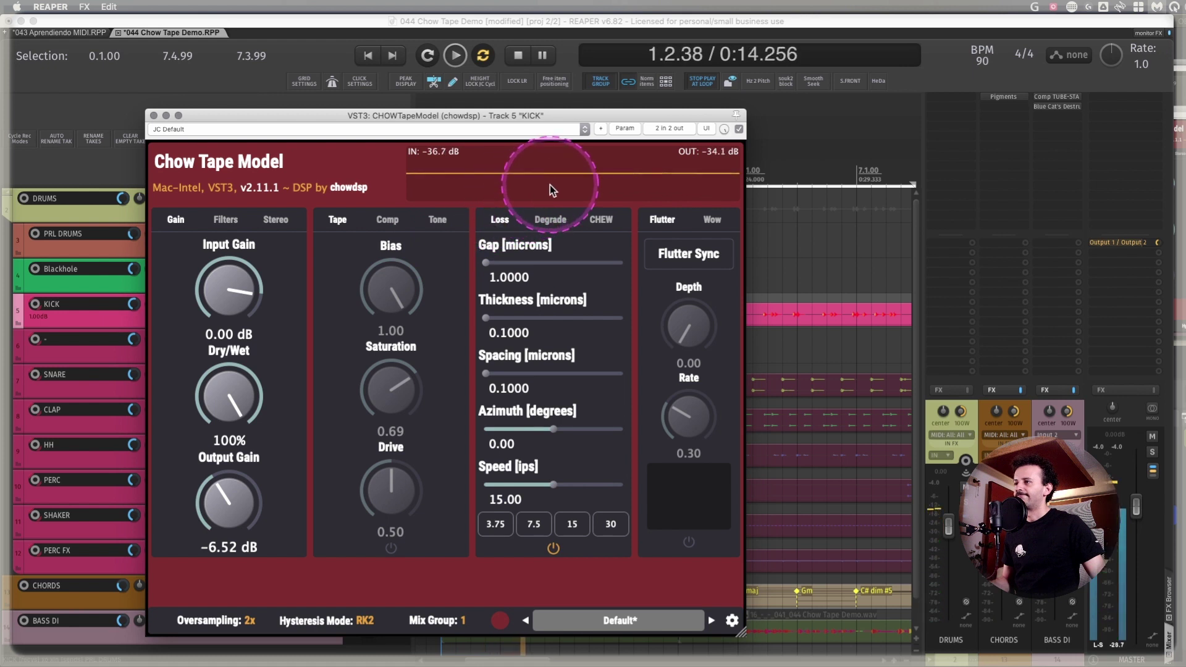
key("space")
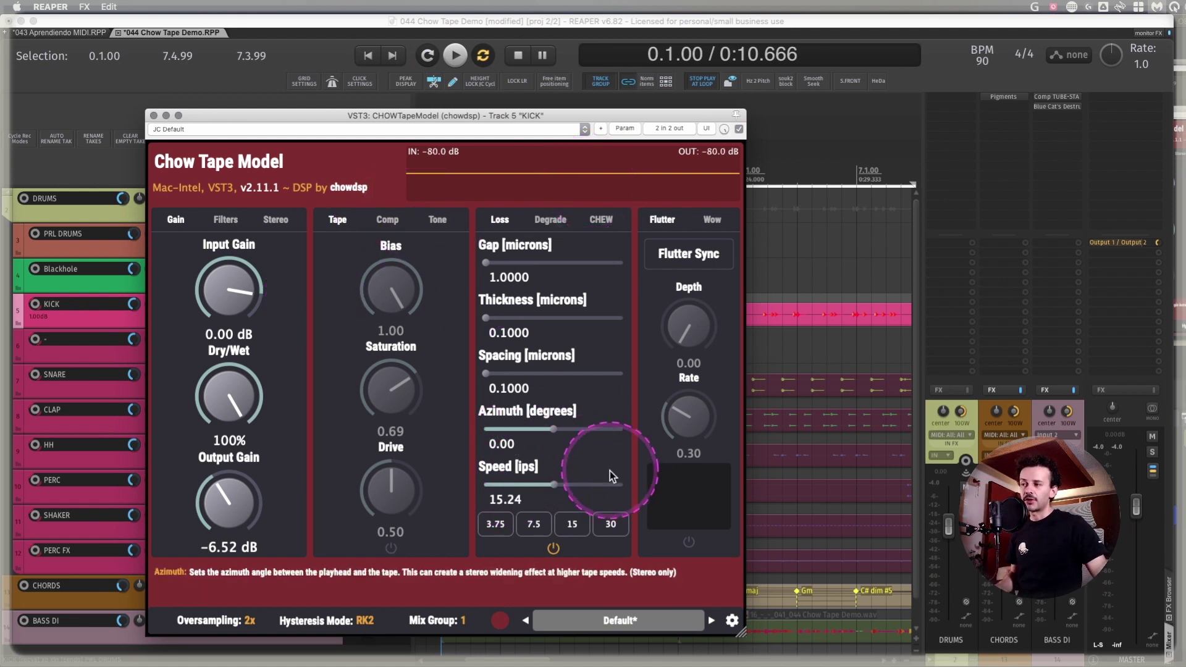
left_click(388, 220)
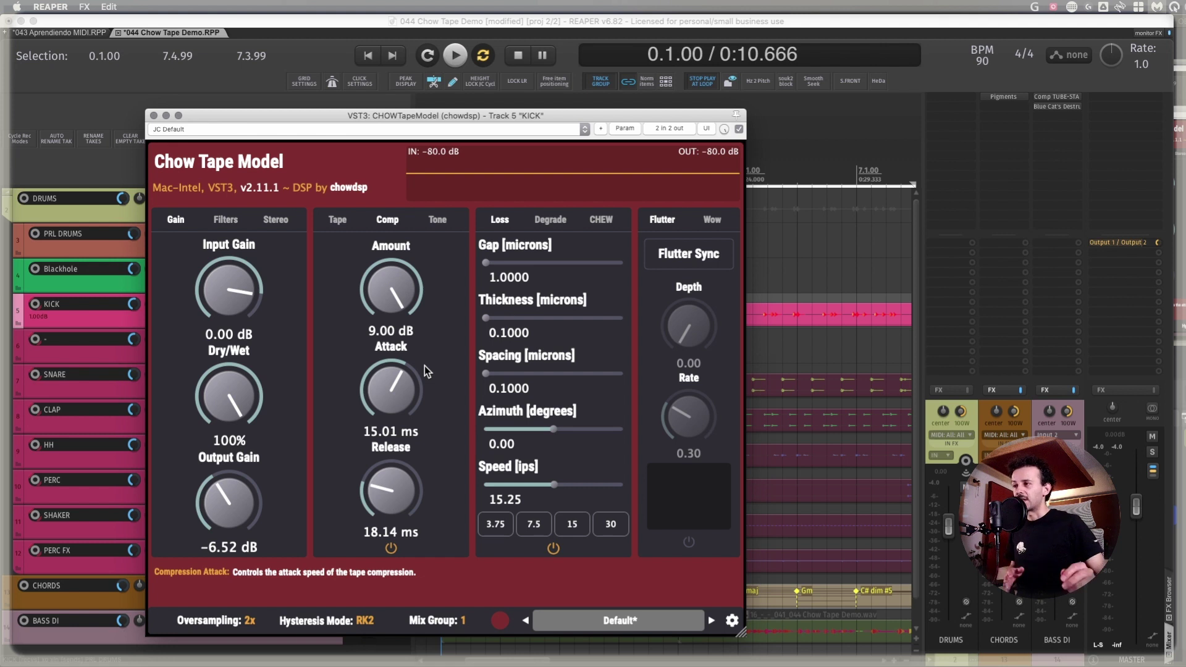
left_click(435, 420)
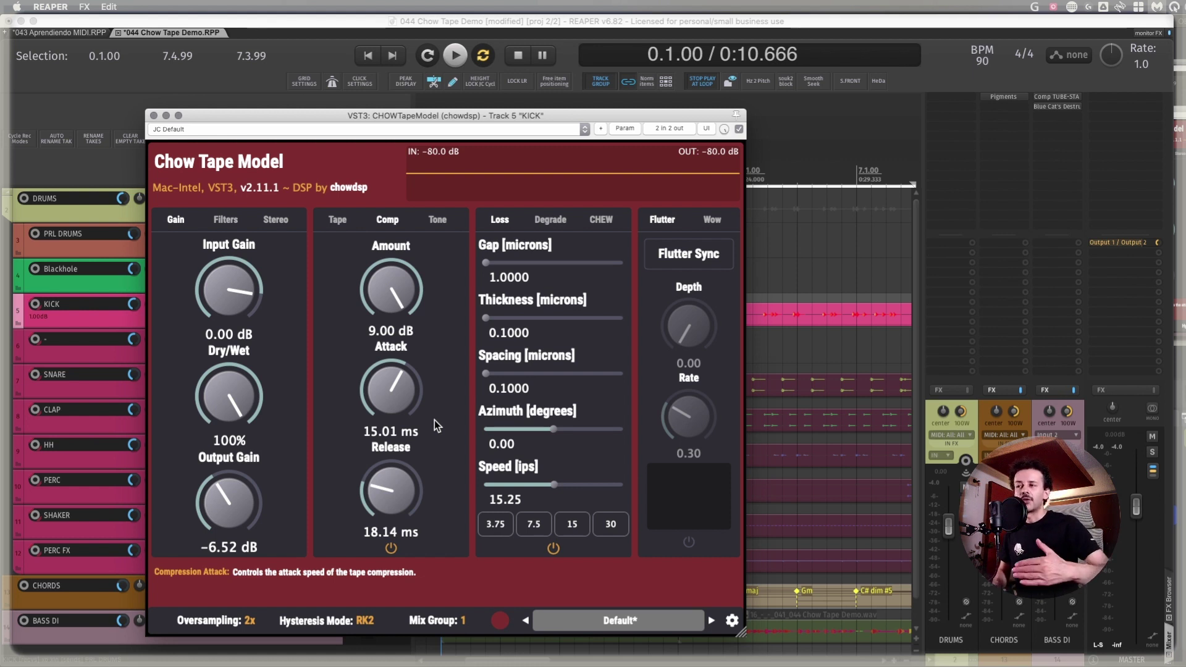
left_click(433, 418)
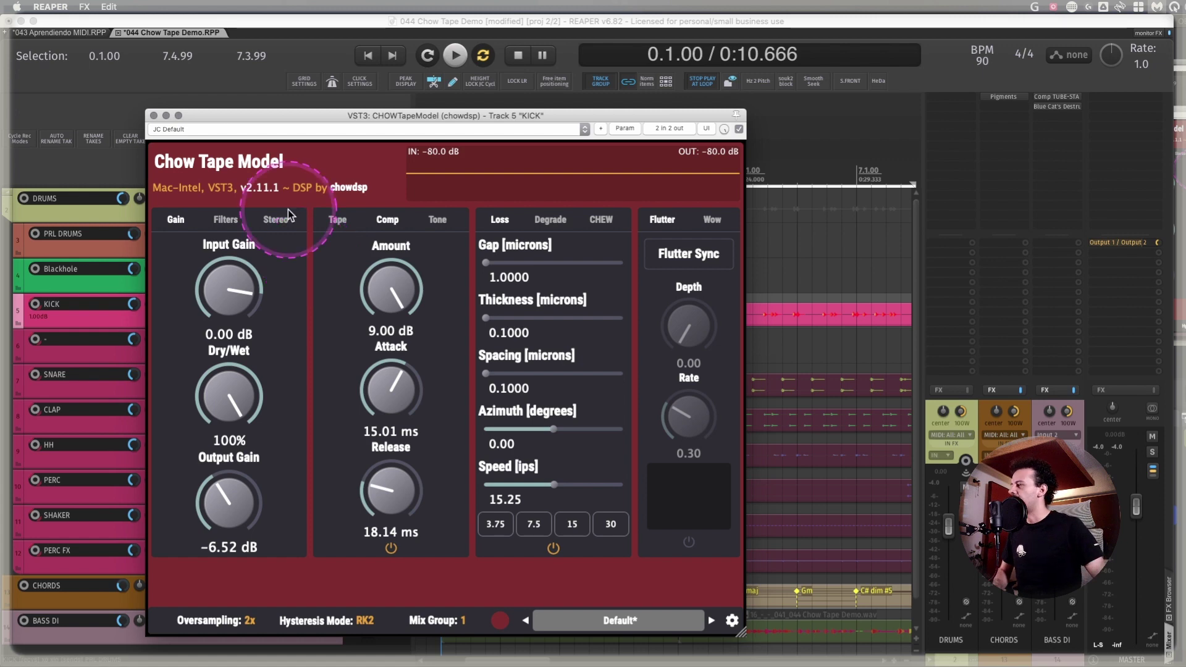
left_click(154, 116)
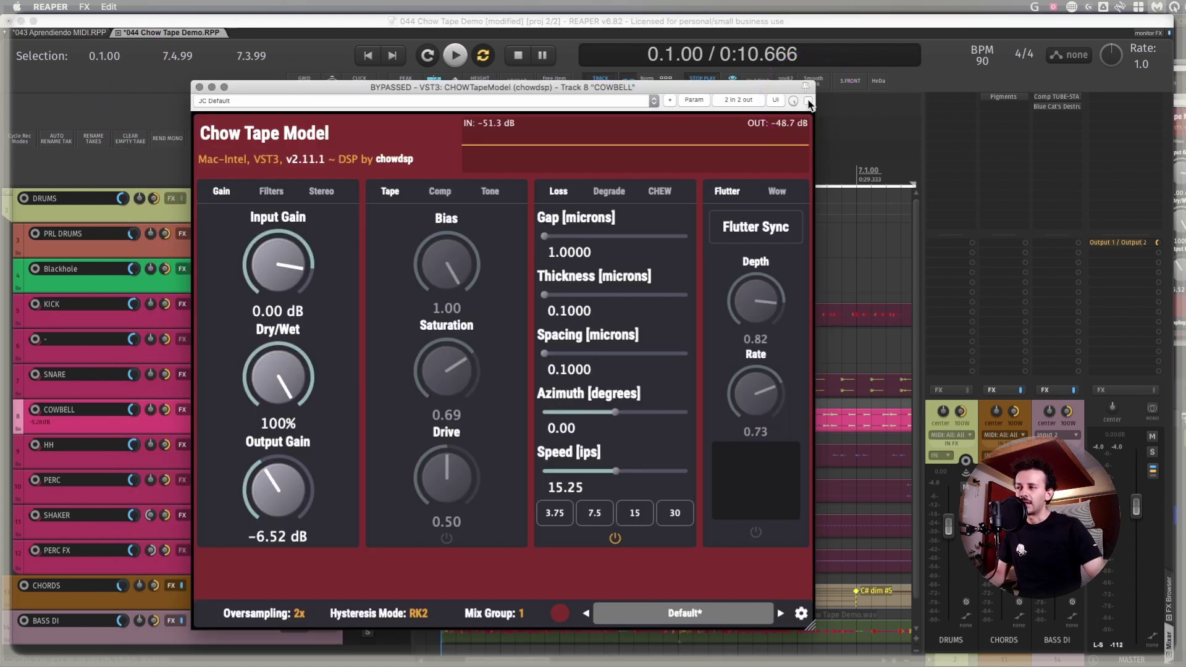
Re-enable COWBELL's Chow Tape Model and audition the cowbell through the tape
key("space")
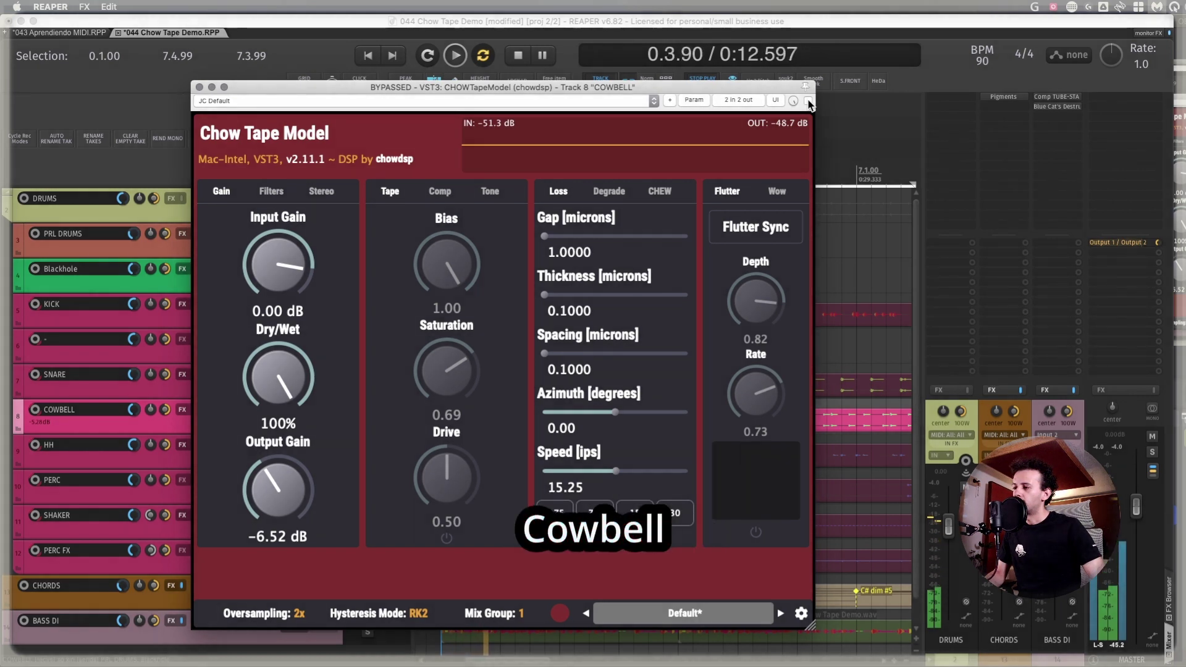
key("space")
left_click(809, 102)
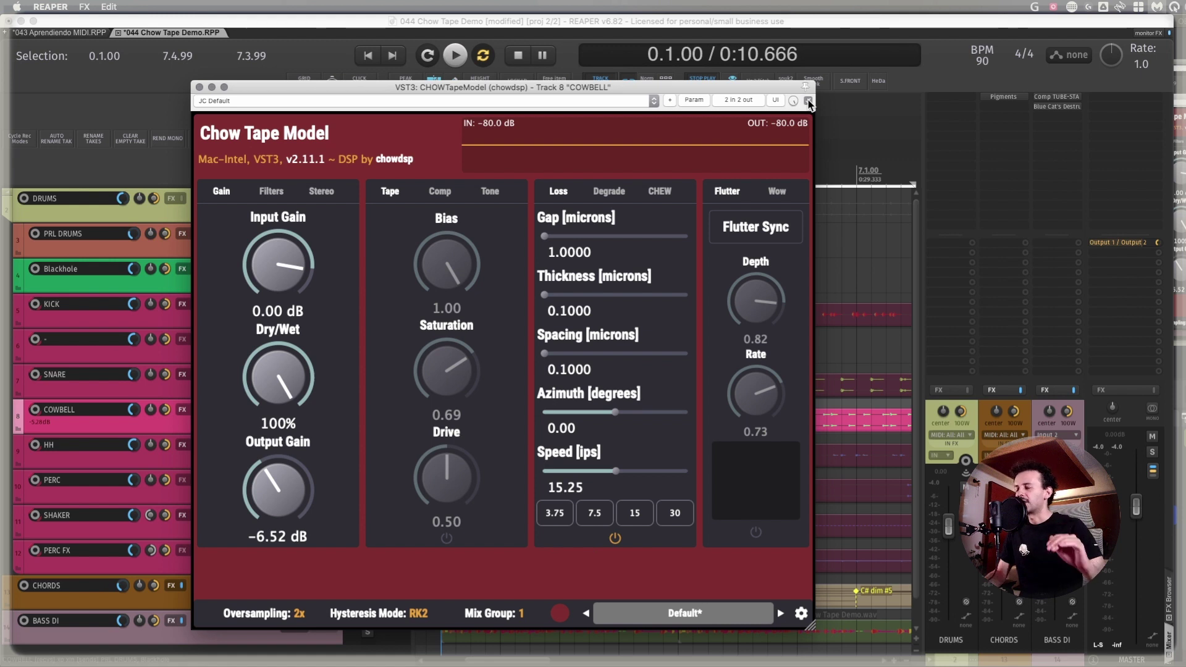
key("space")
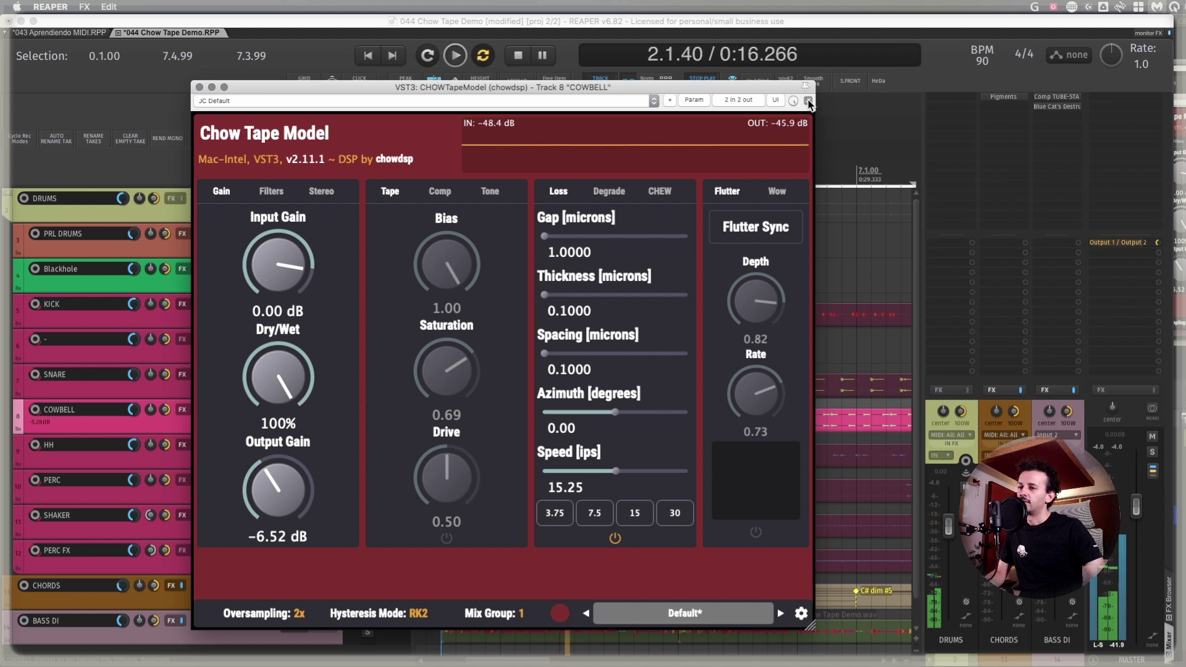
key("space")
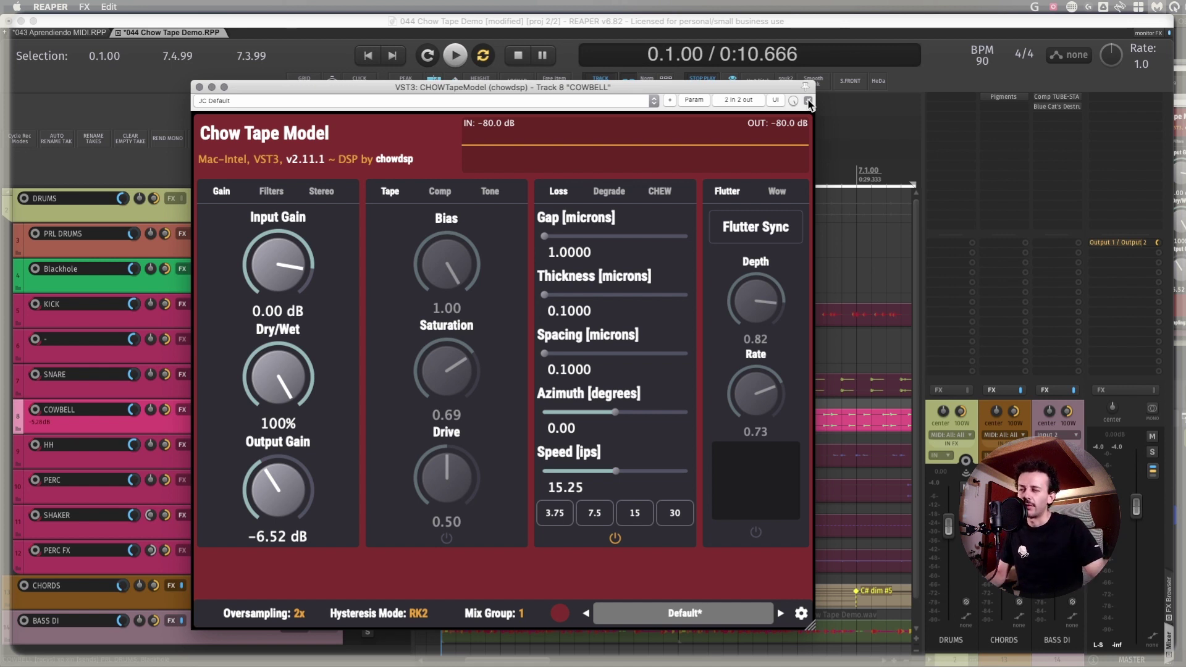
Raise COWBELL's Input Gain to 6.00 dB while playing, close the window, and solo PRL DRUMS
key("space")
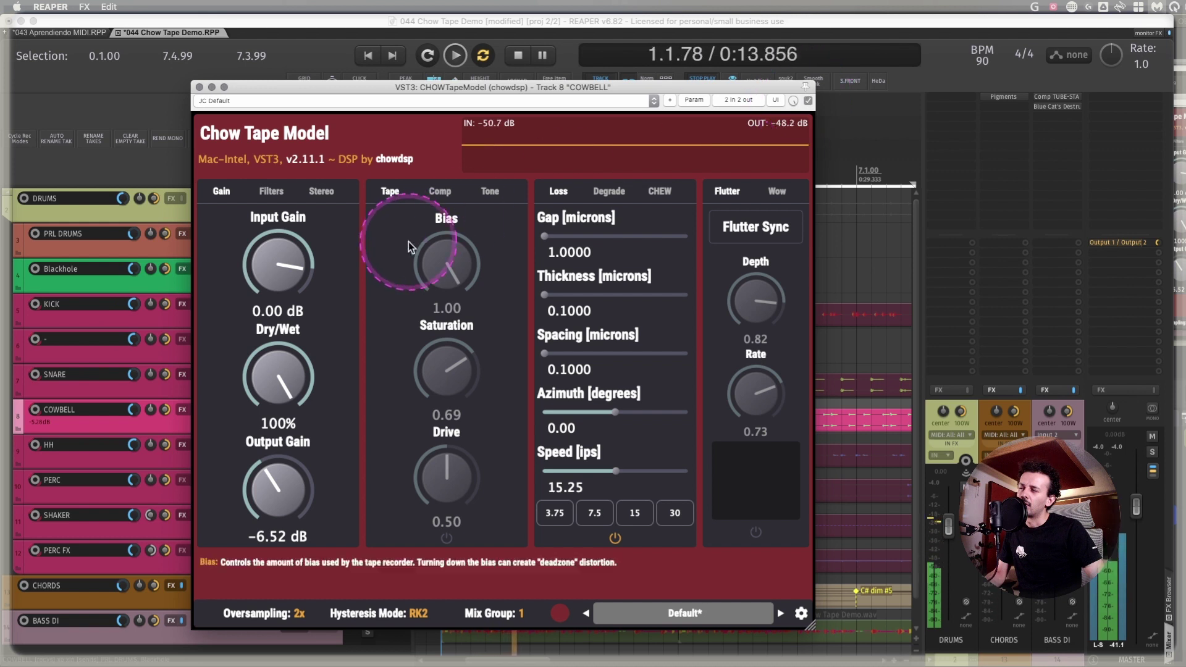
left_click_drag(278, 266, 278, 291)
key("space")
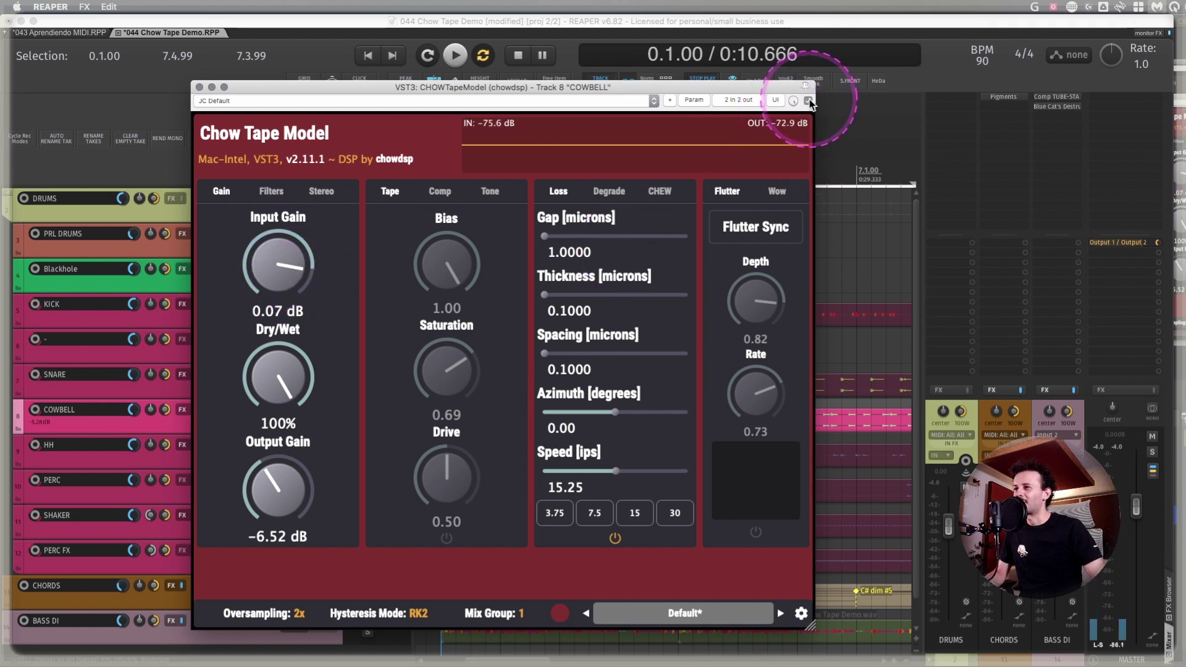
left_click(199, 87)
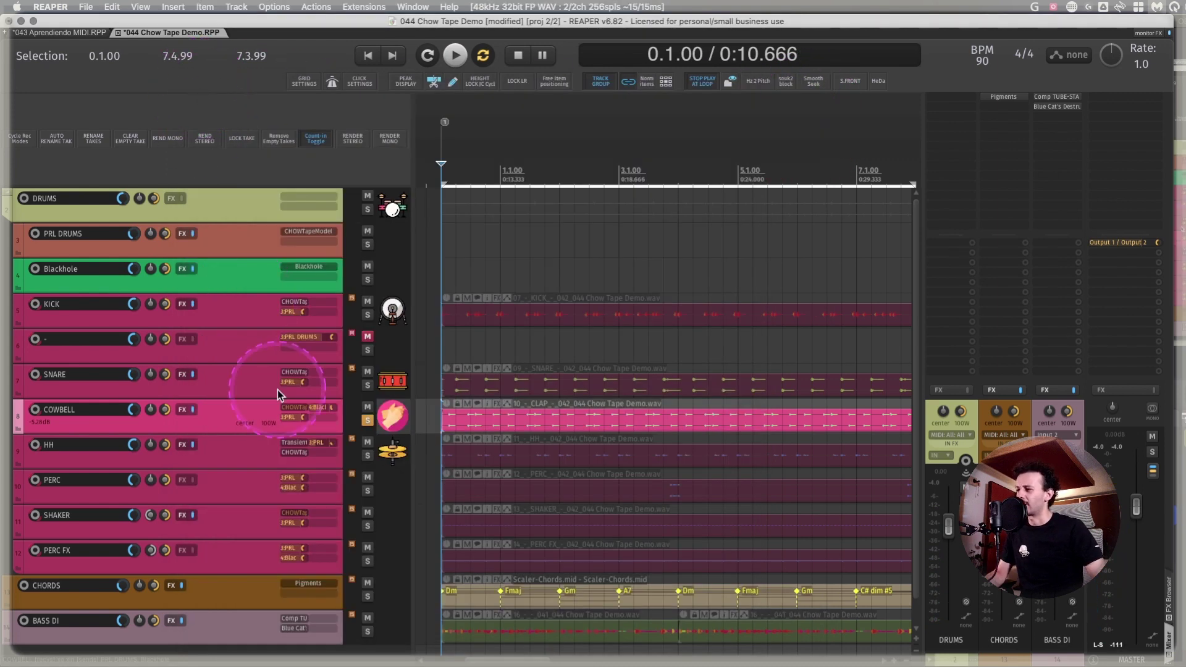
left_click(367, 245)
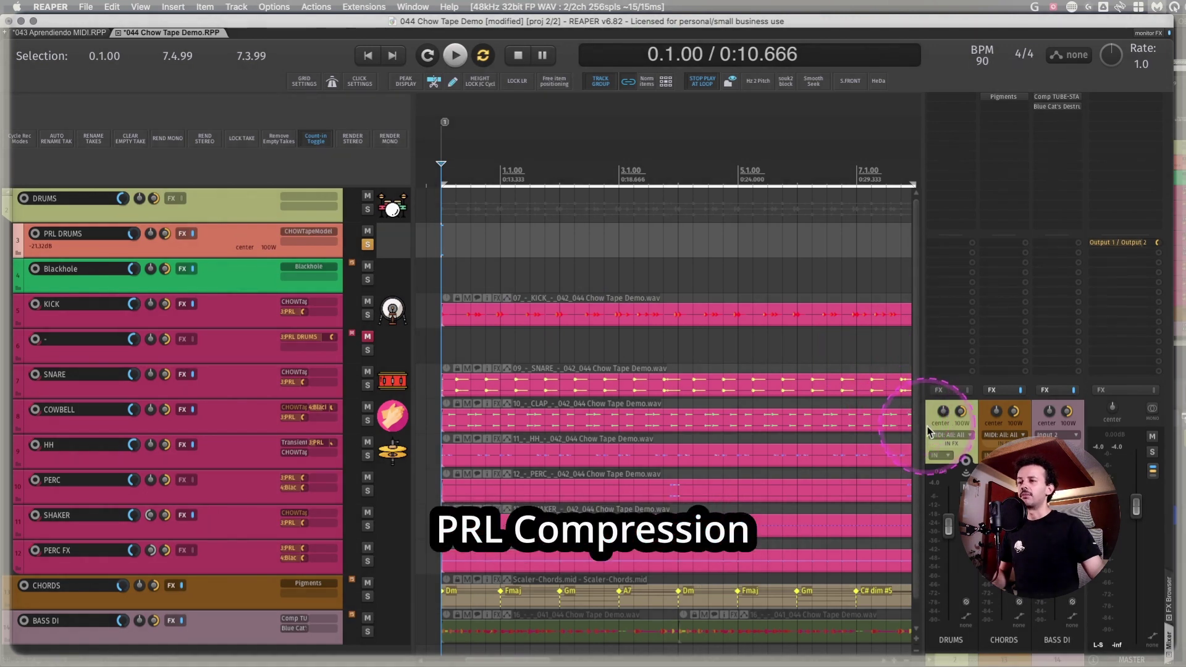
Open the Chow Tape Model on PRL DRUMS, move its window up and enlarge it
left_click(299, 231)
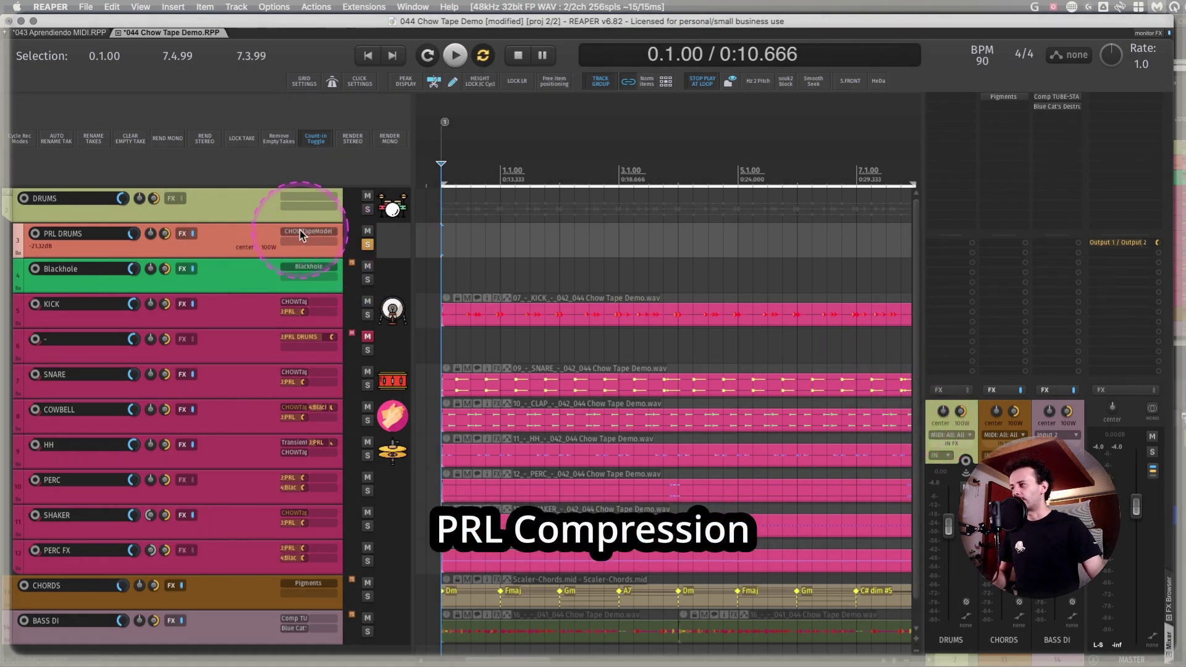
left_click_drag(442, 126, 488, 59)
left_click(592, 458)
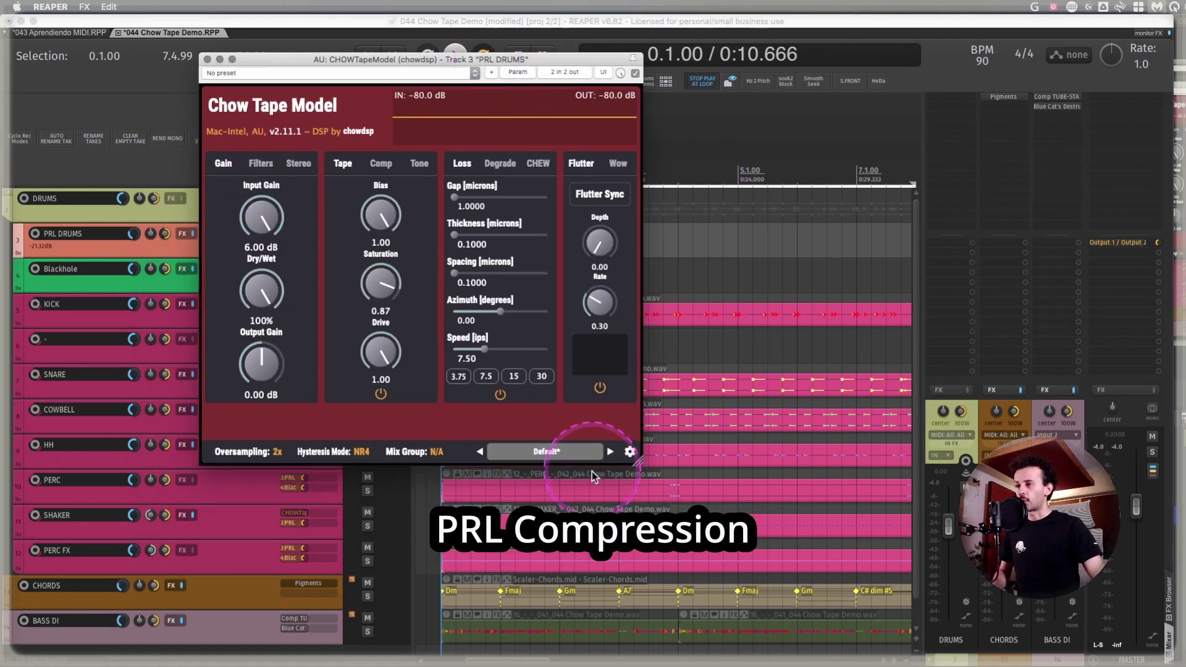
left_click_drag(591, 472, 834, 623)
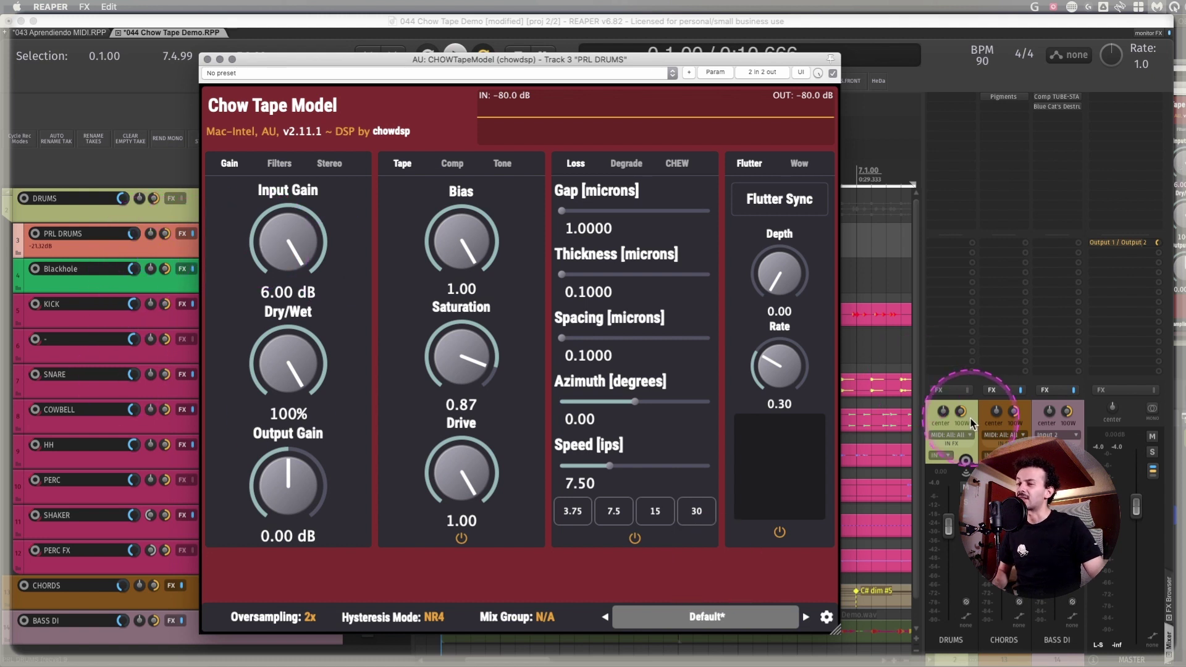
Bring the PRL DRUMS and Blackhole strips into the mixer view and play back the drums
left_click(936, 645)
key("space")
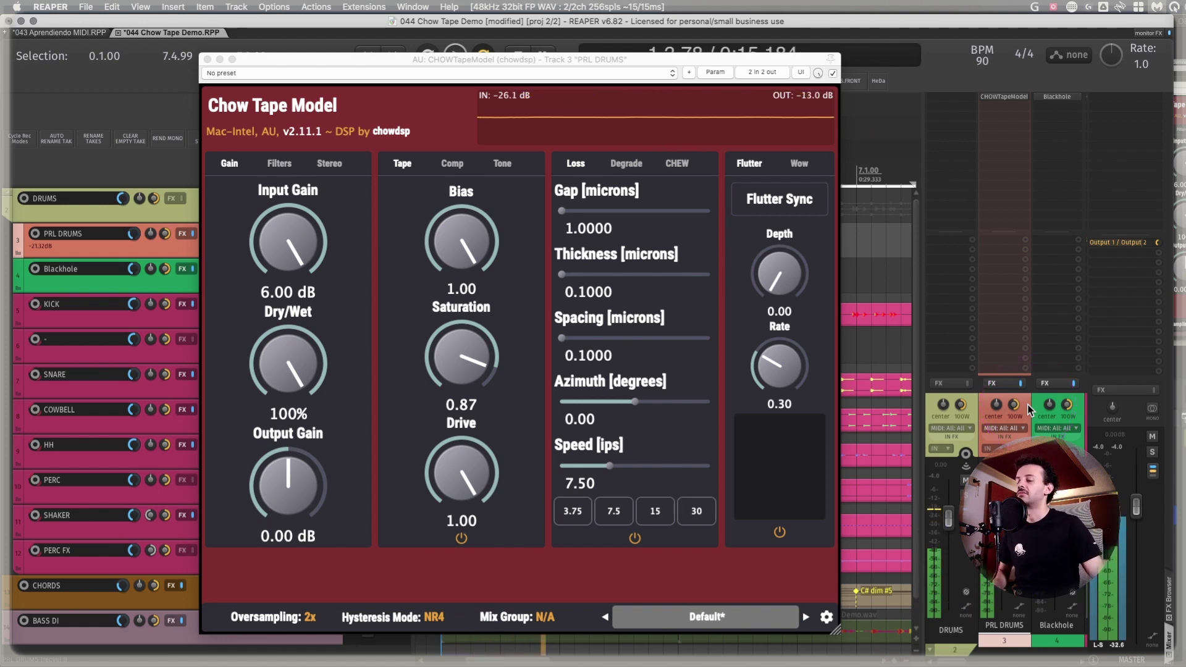
key("space")
Open the PRL DRUMS routing window and move it higher on screen
left_click(1029, 409)
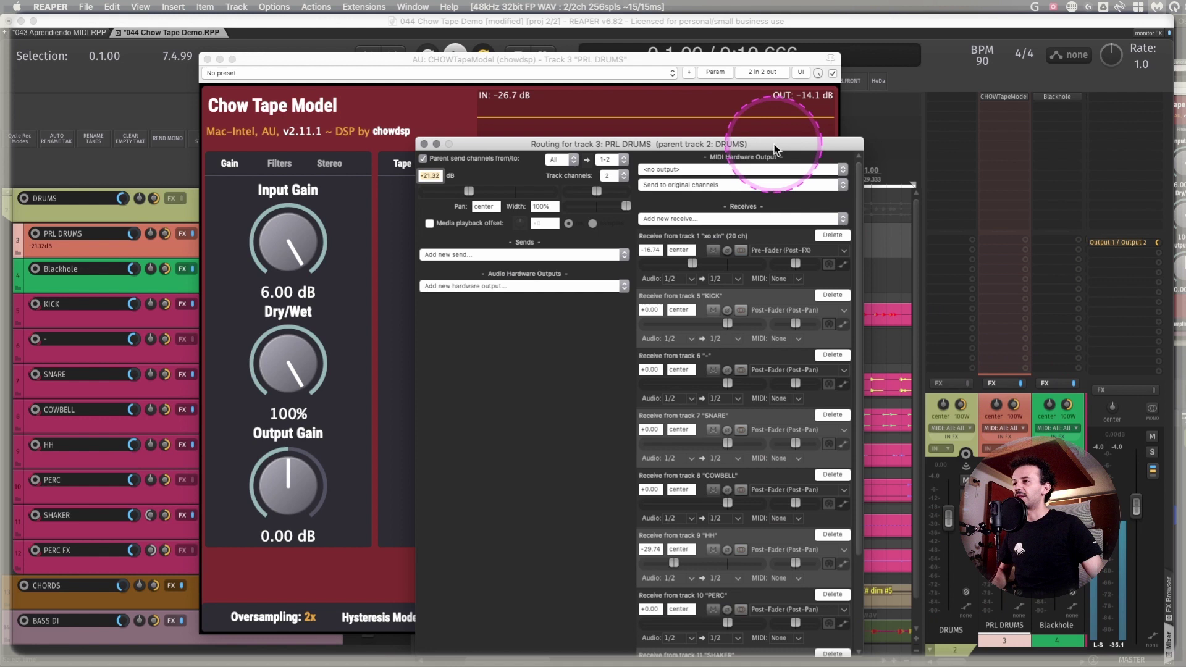
left_click_drag(774, 143, 768, 74)
left_click(743, 358)
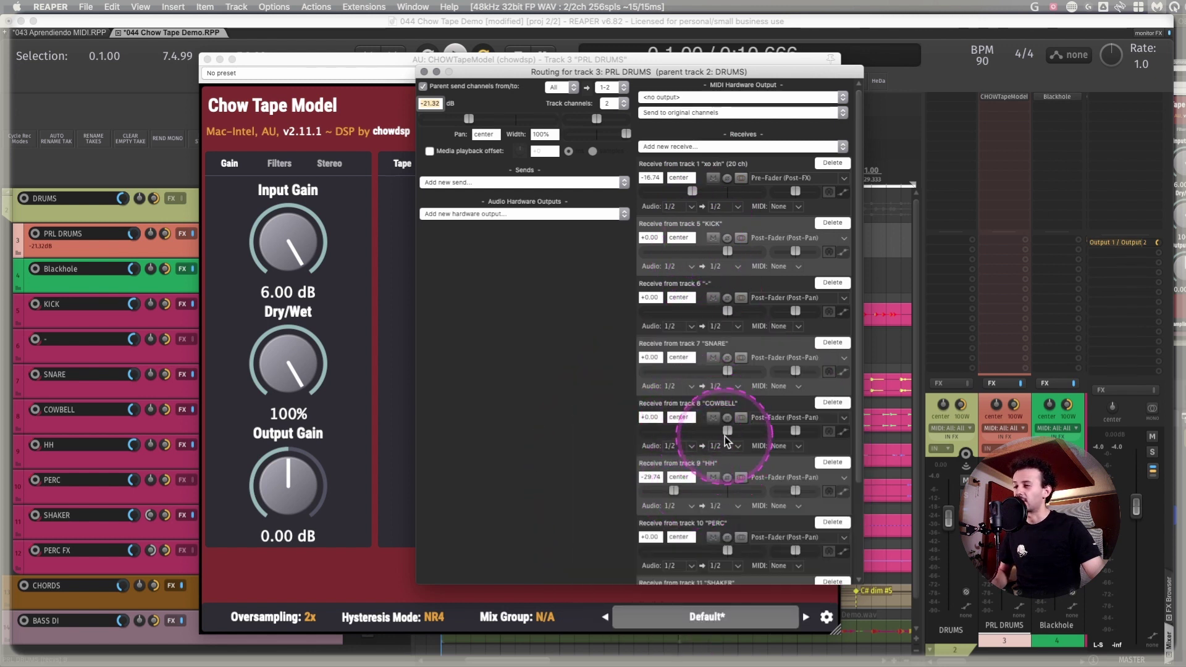
While playing, set the COWBELL receive to -6.93 dB and the HH receive to -6.41 dB
left_click_drag(727, 431, 706, 432)
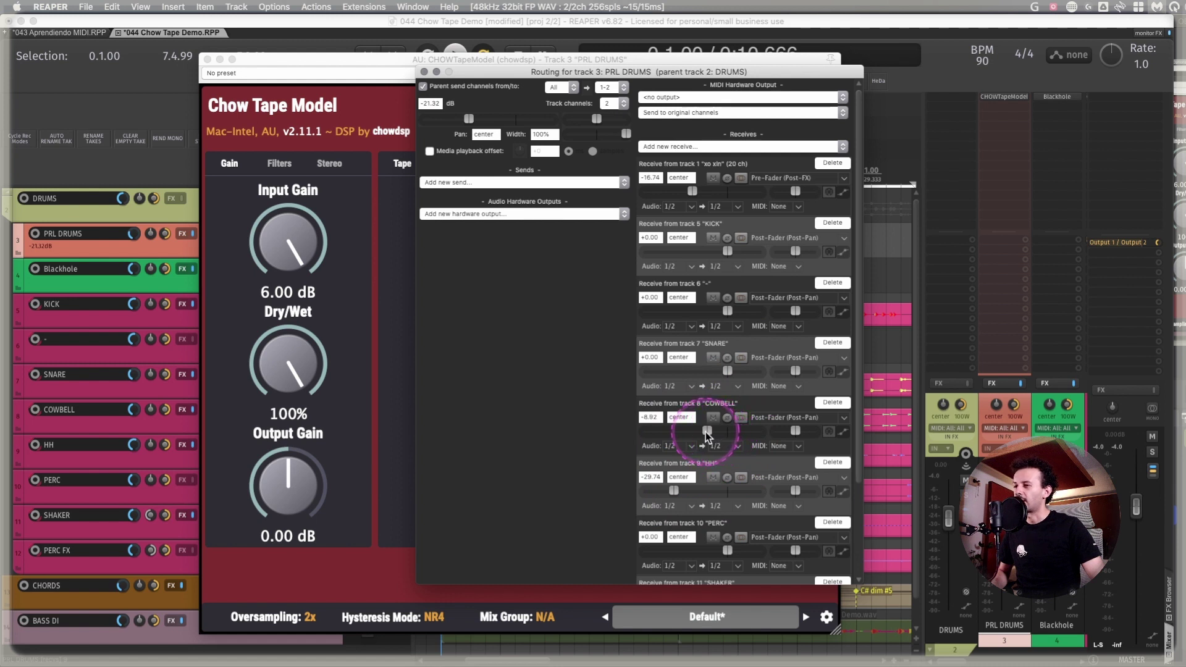
key("space")
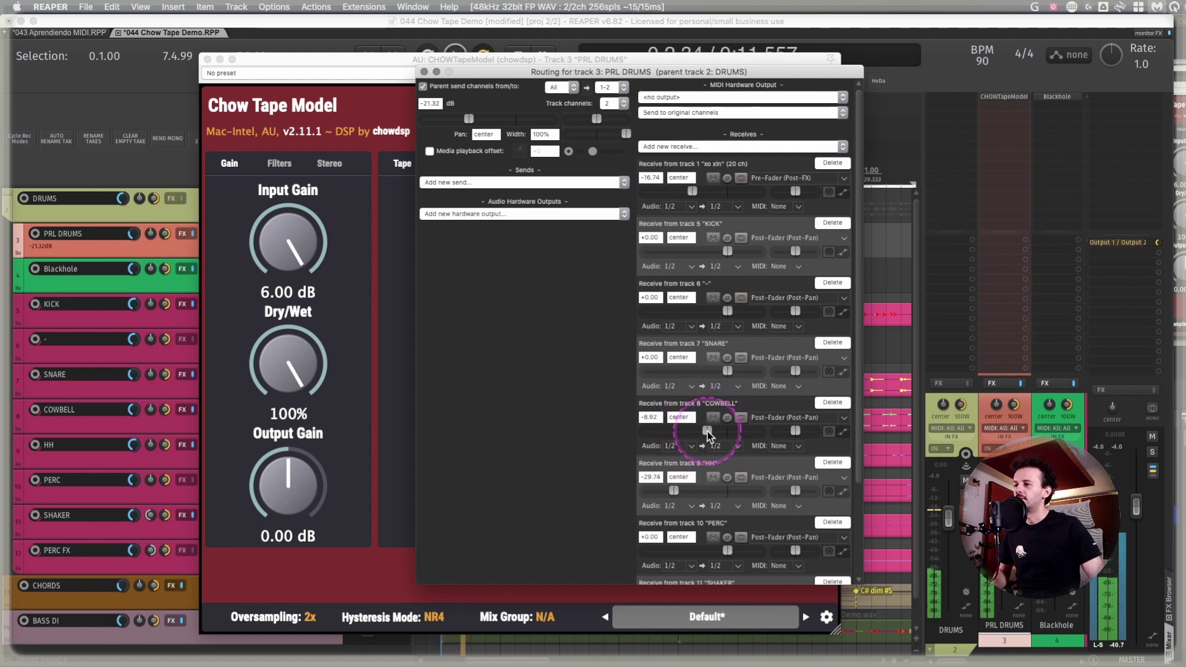
left_click_drag(709, 431, 710, 431)
left_click_drag(674, 491, 714, 491)
left_click_drag(713, 431, 715, 432)
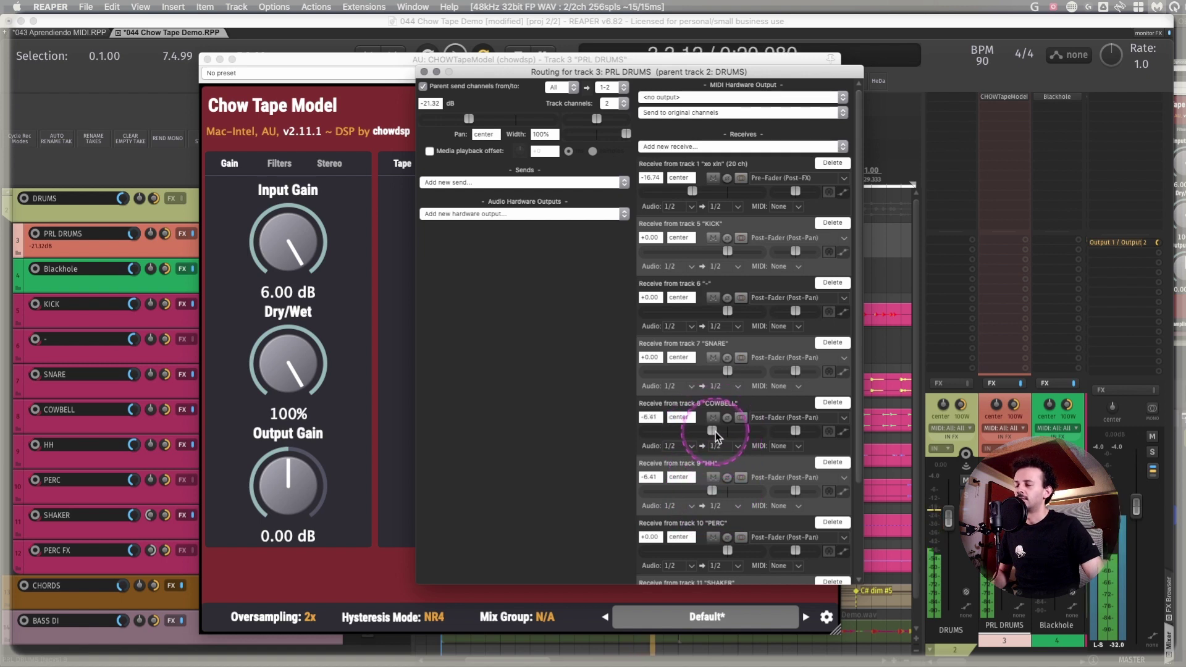
Close the routing window, raise PRL DRUMS tape Saturation to 0.92, and keep hysteresis mode NR4
left_click(424, 72)
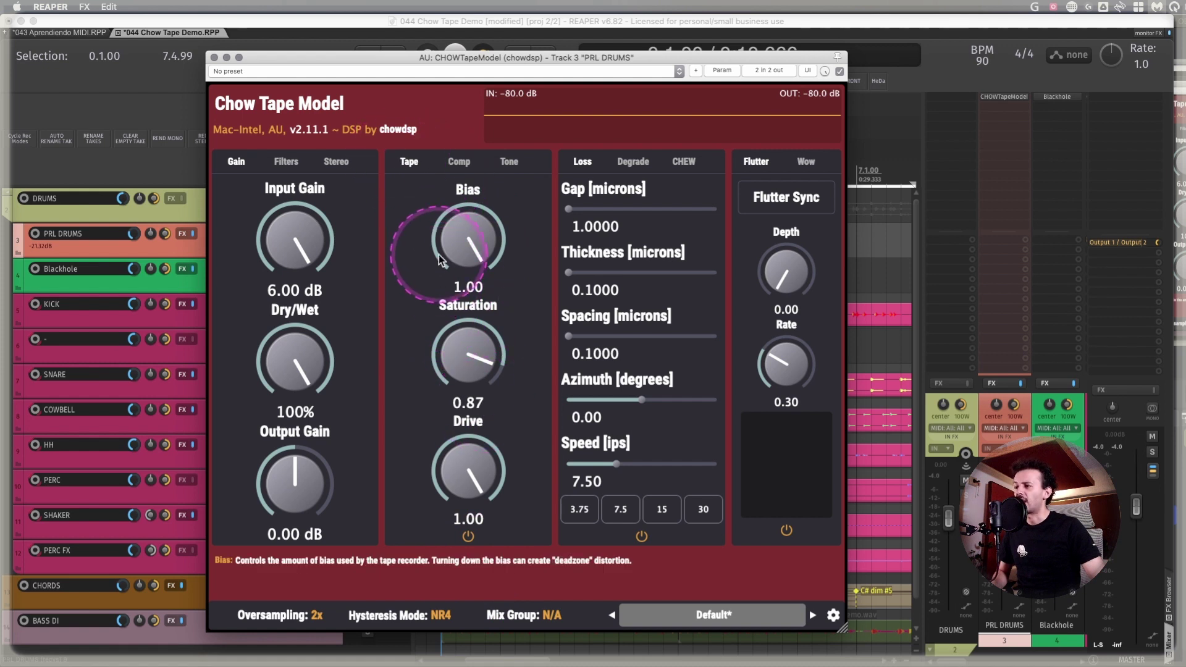
scroll(467, 355, "up", 3)
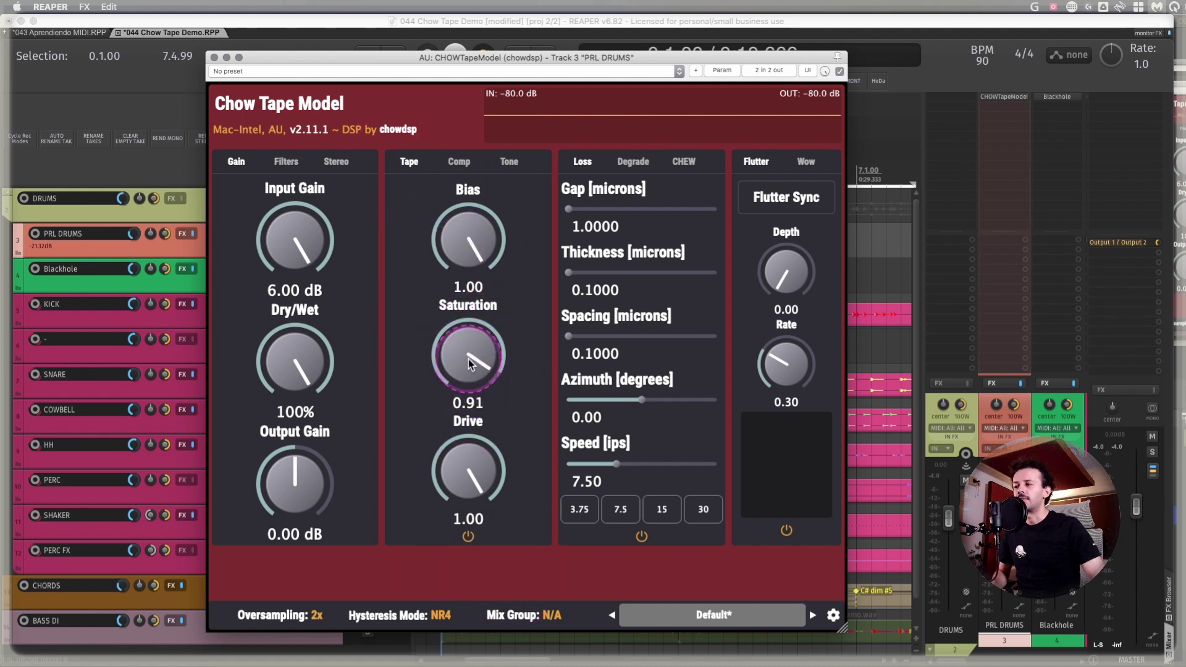
left_click(451, 613)
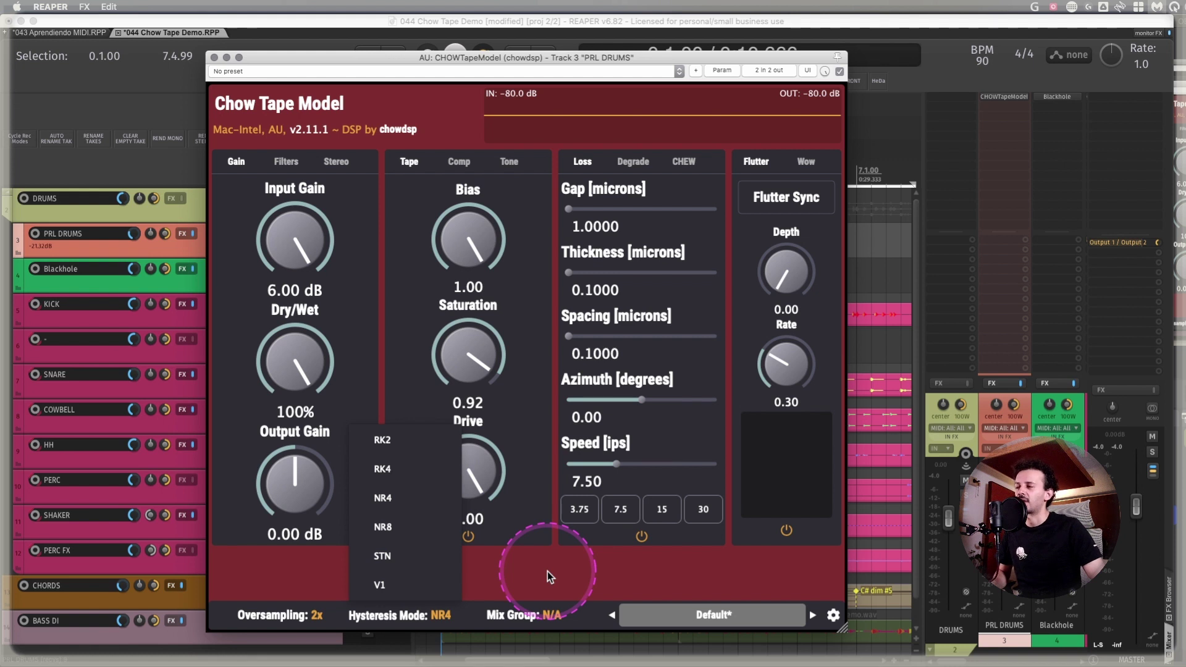
left_click(533, 577)
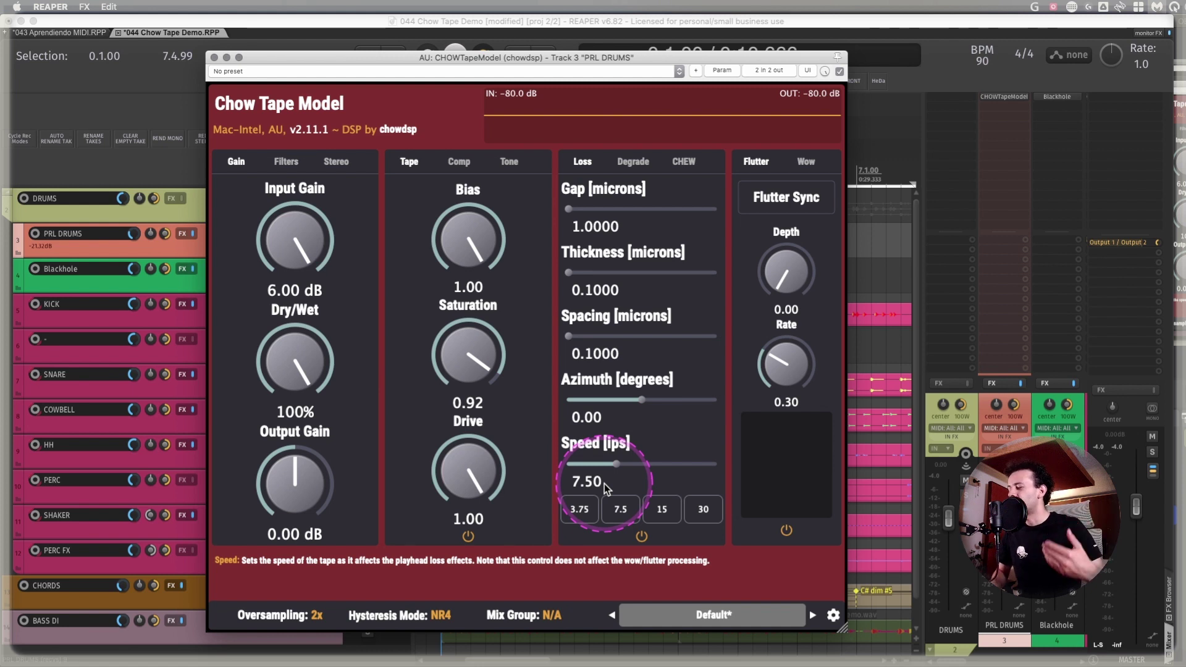
left_click(1029, 418)
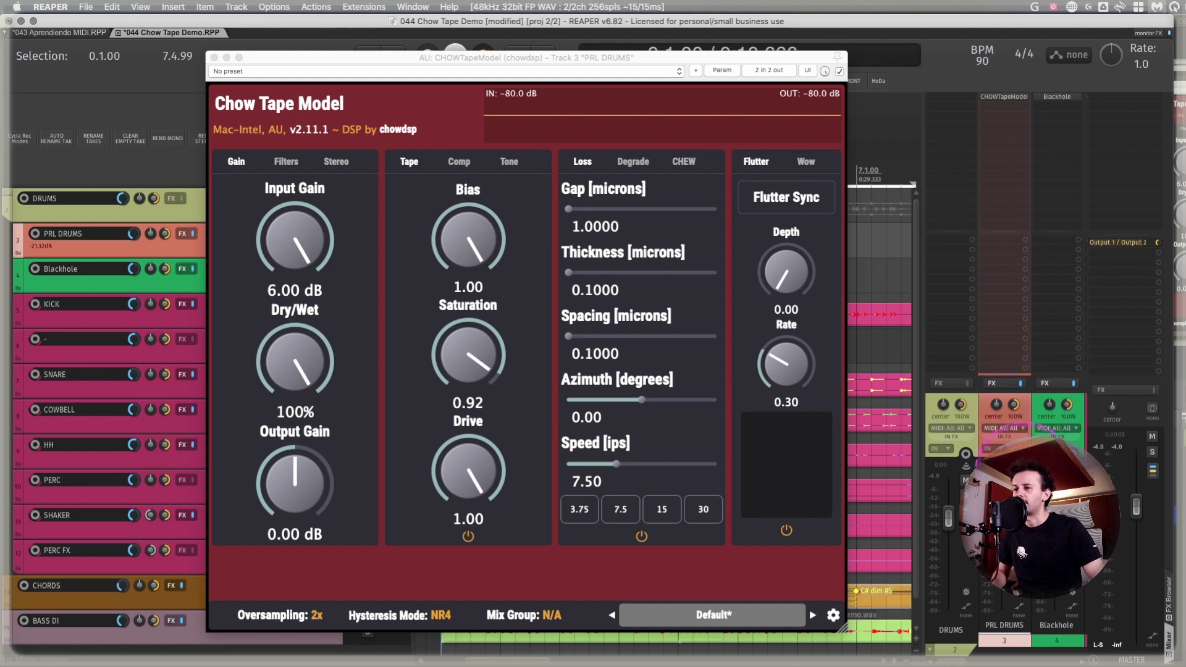
During playback, compare the mix with PRL DRUMS muted and unmuted, leaving it unmuted
key("space")
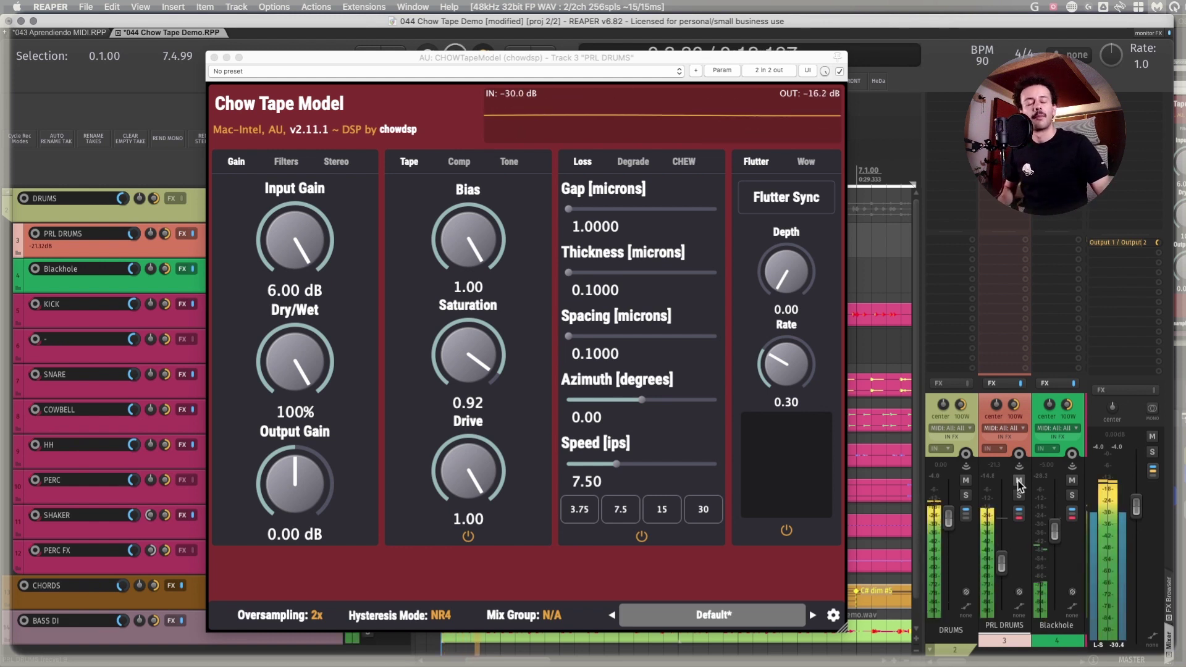
left_click(1018, 482)
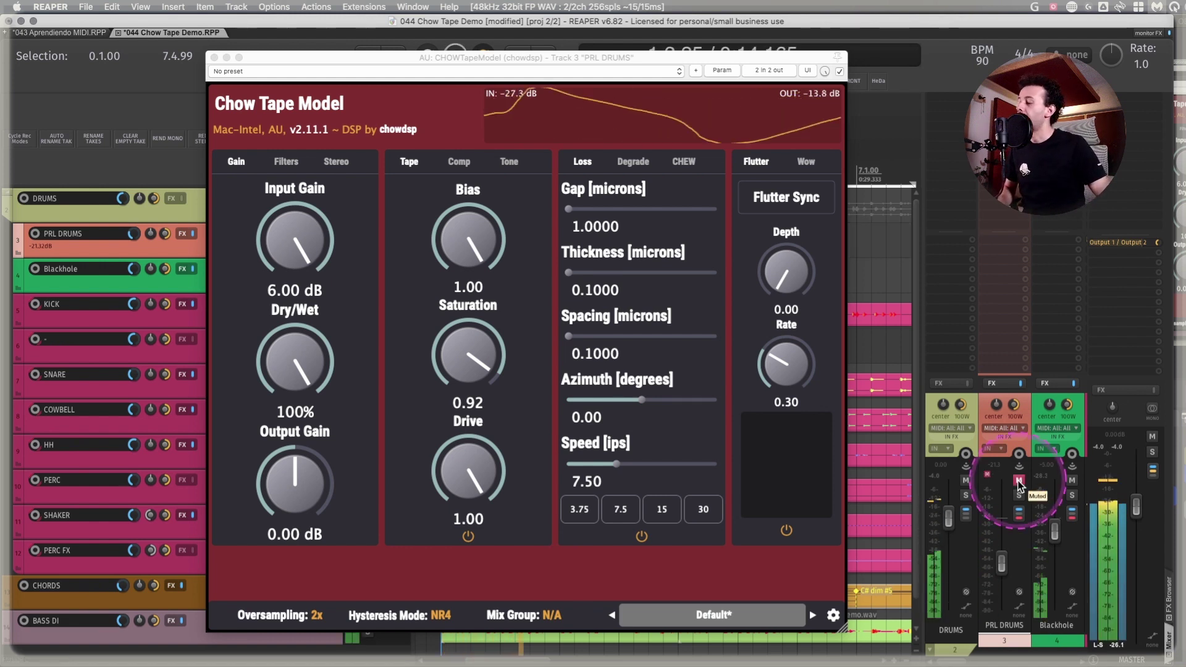
left_click(1018, 481)
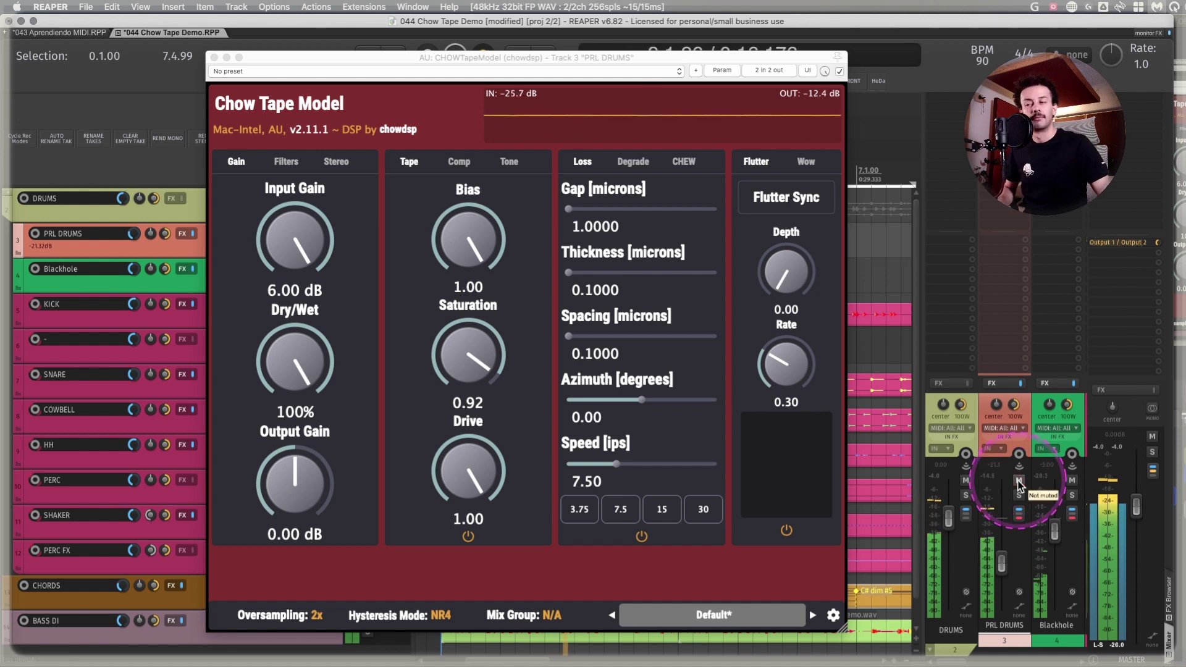
left_click(1018, 482)
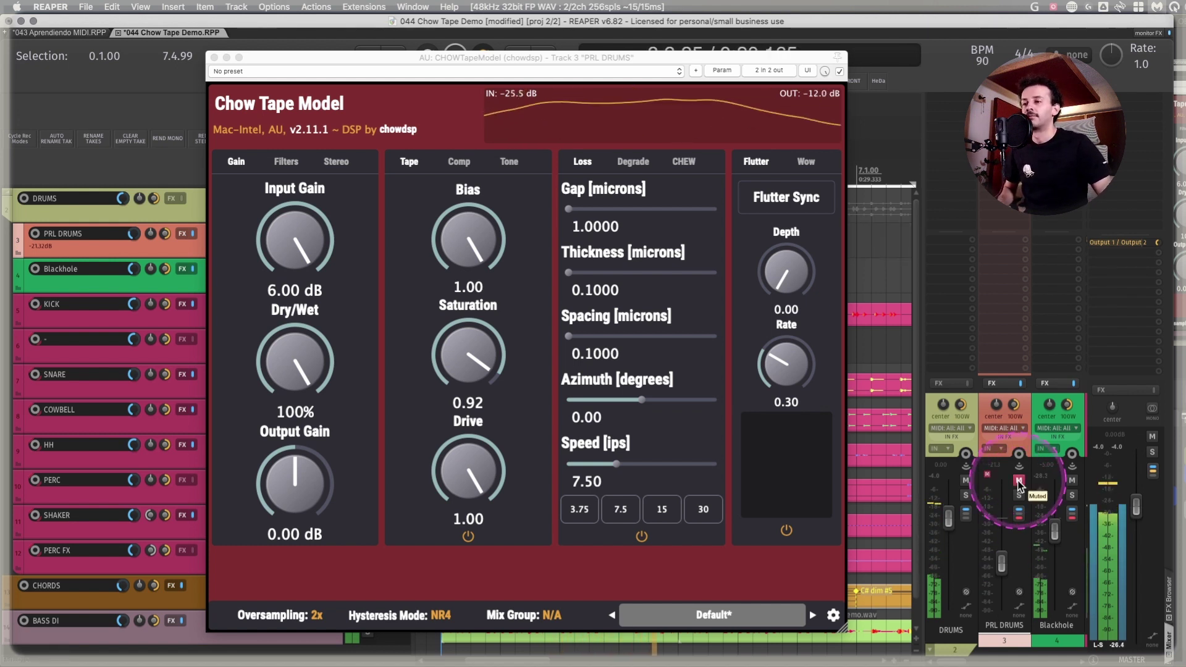
left_click(1018, 481)
left_click(1018, 482)
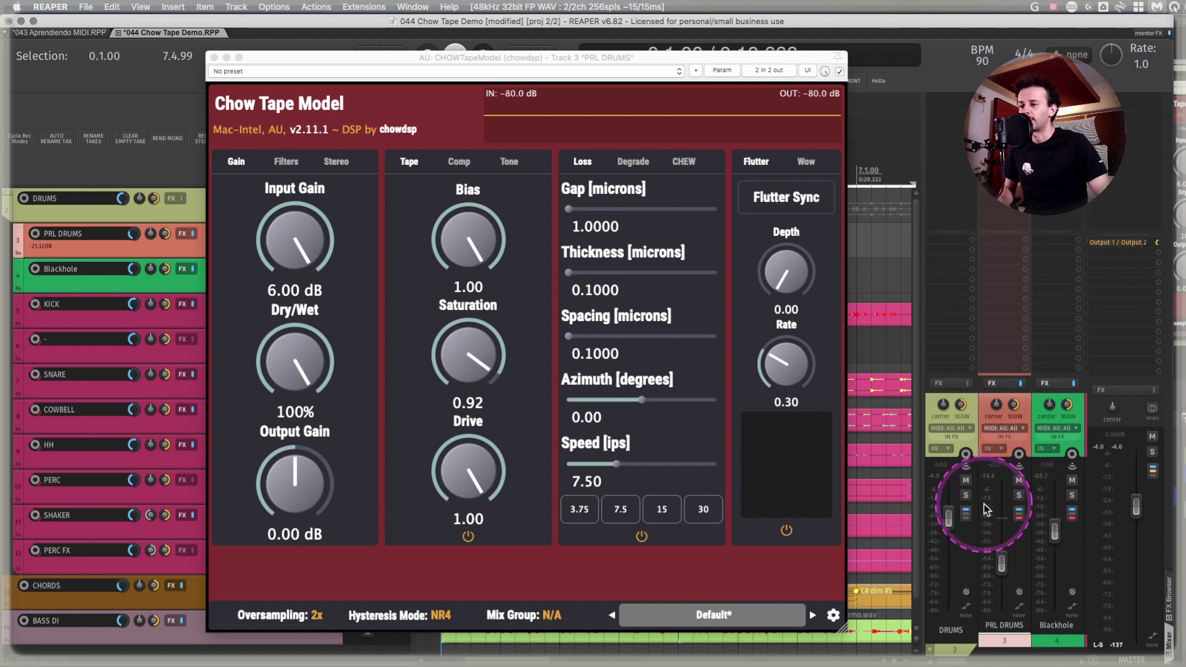
Collapse the DRUMS folder in the mixer, play back, and close the PRL DRUMS tape window
left_click(951, 621)
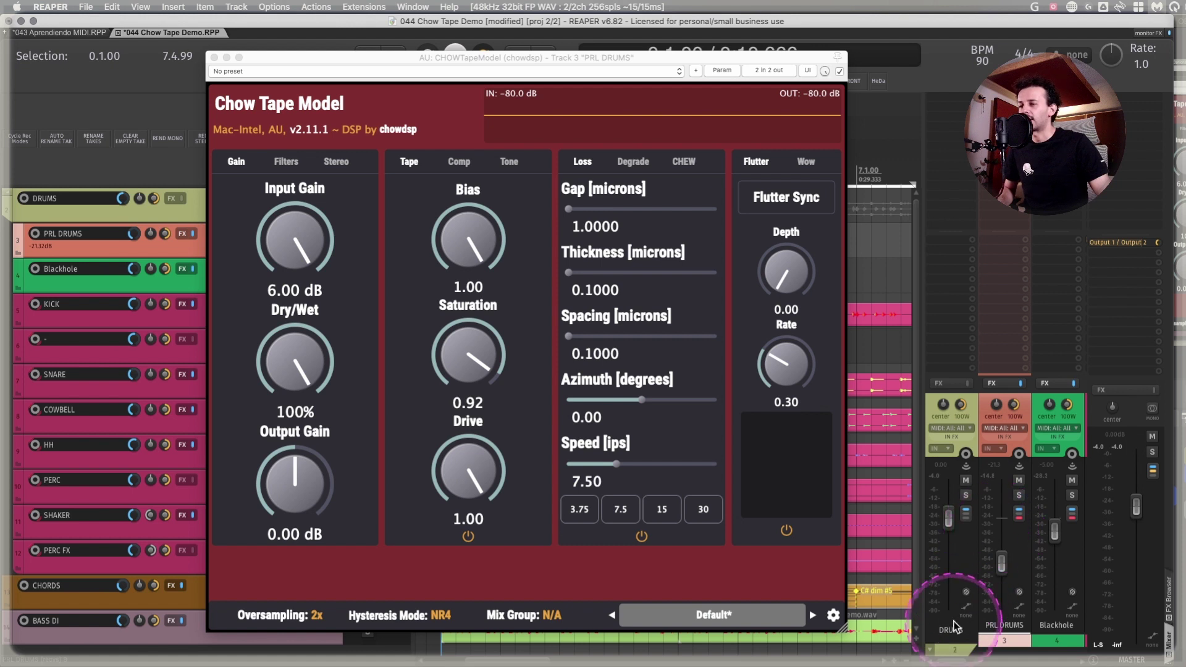
left_click(934, 650)
key("space")
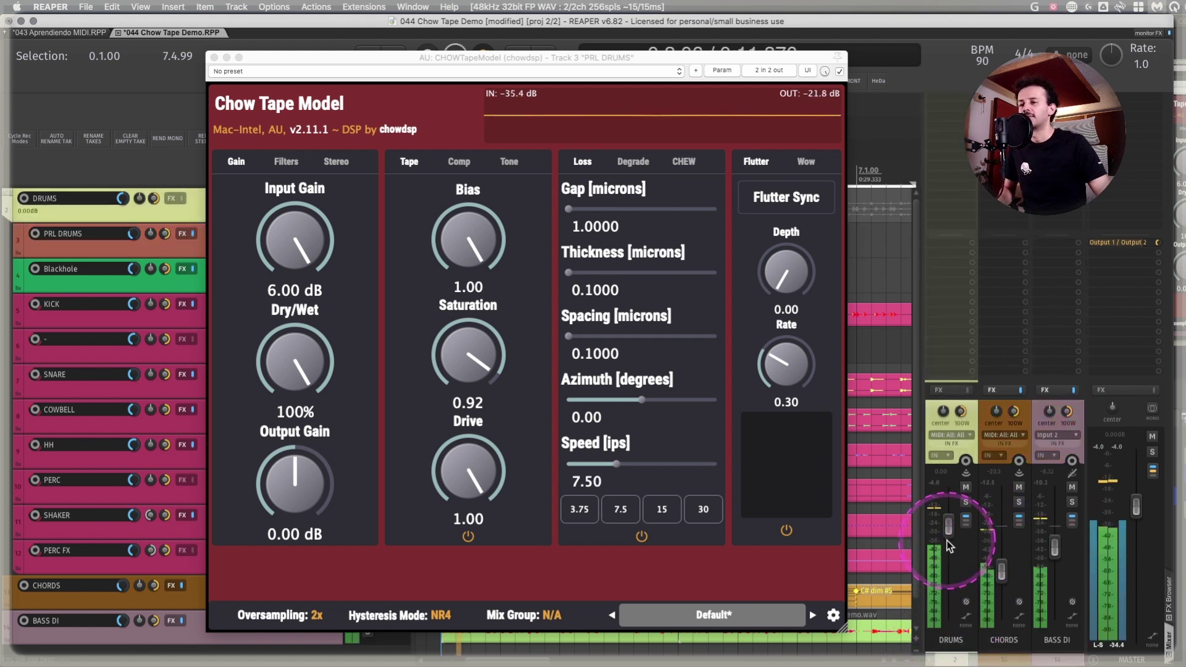
left_click(863, 428)
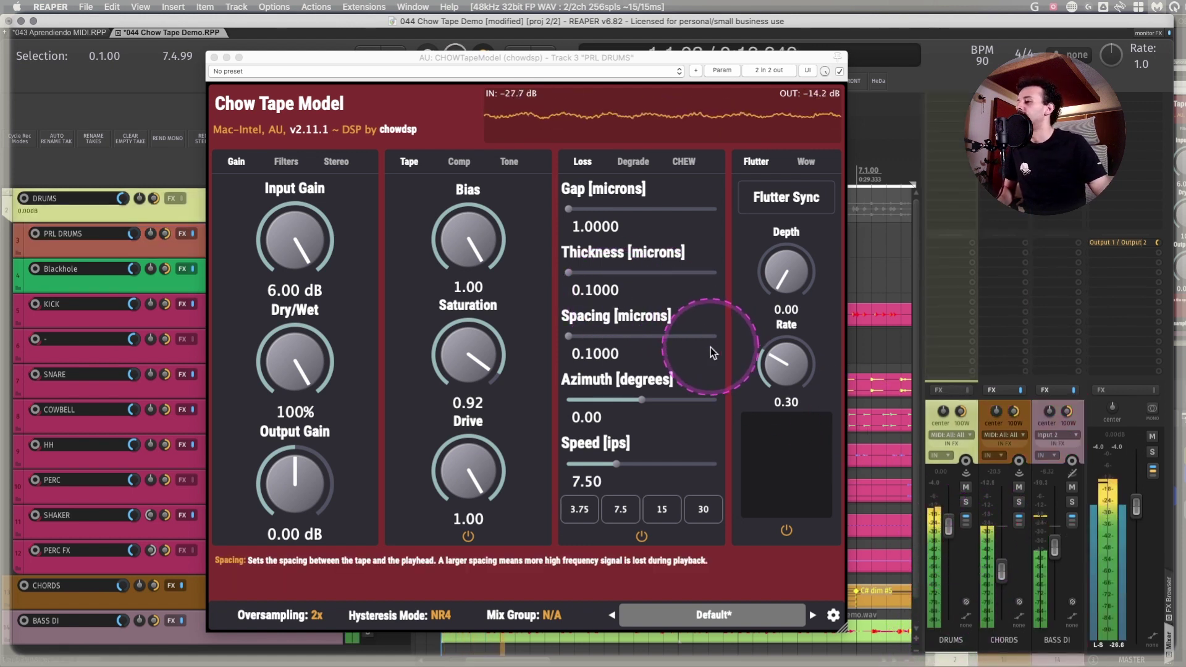
left_click(213, 57)
left_click(976, 179)
Enlarge the CHORDS Chow Tape Model window and switch off its tape and loss stages
key("ctrl+shift+f")
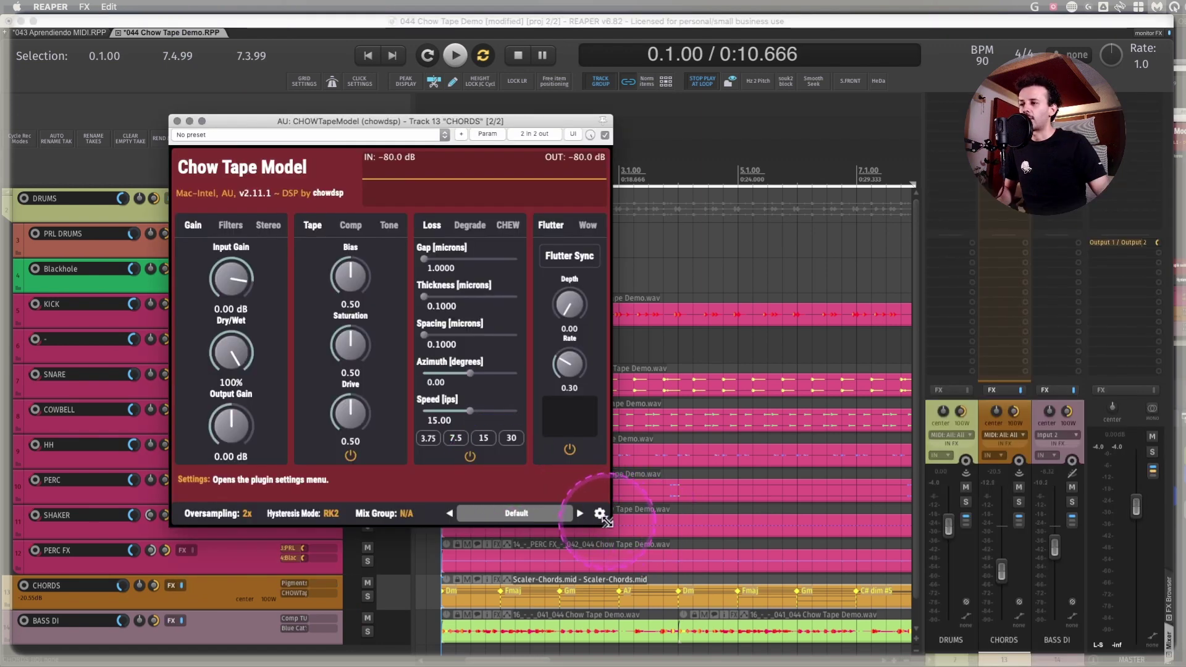
left_click_drag(626, 555, 763, 617)
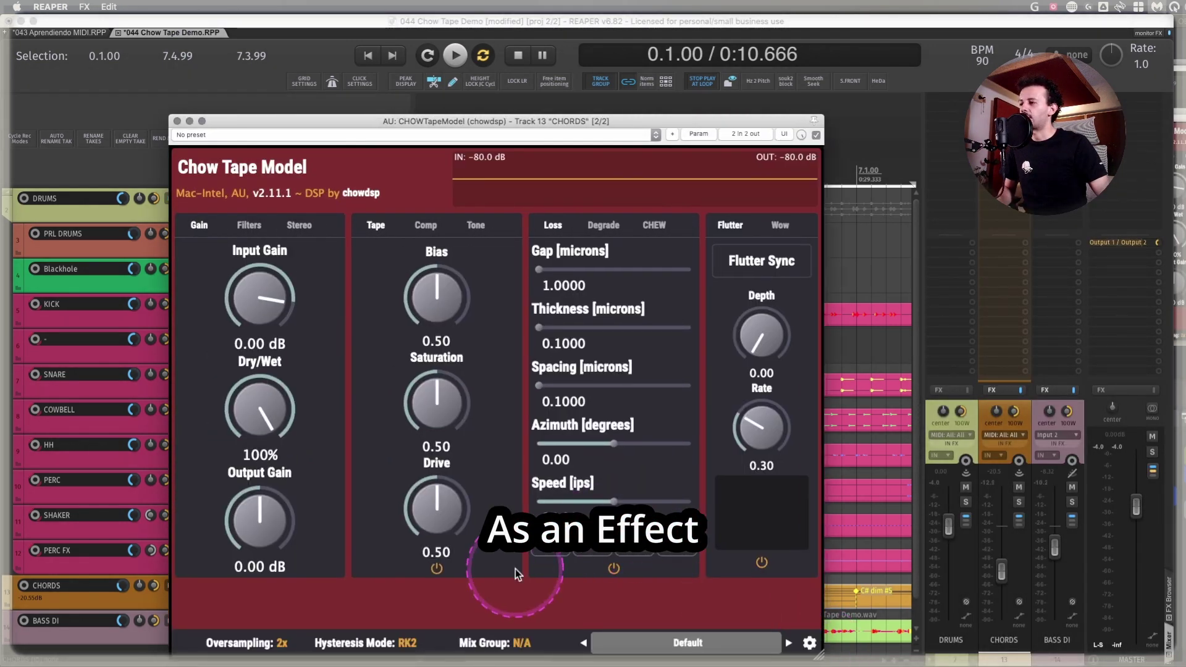
left_click(436, 569)
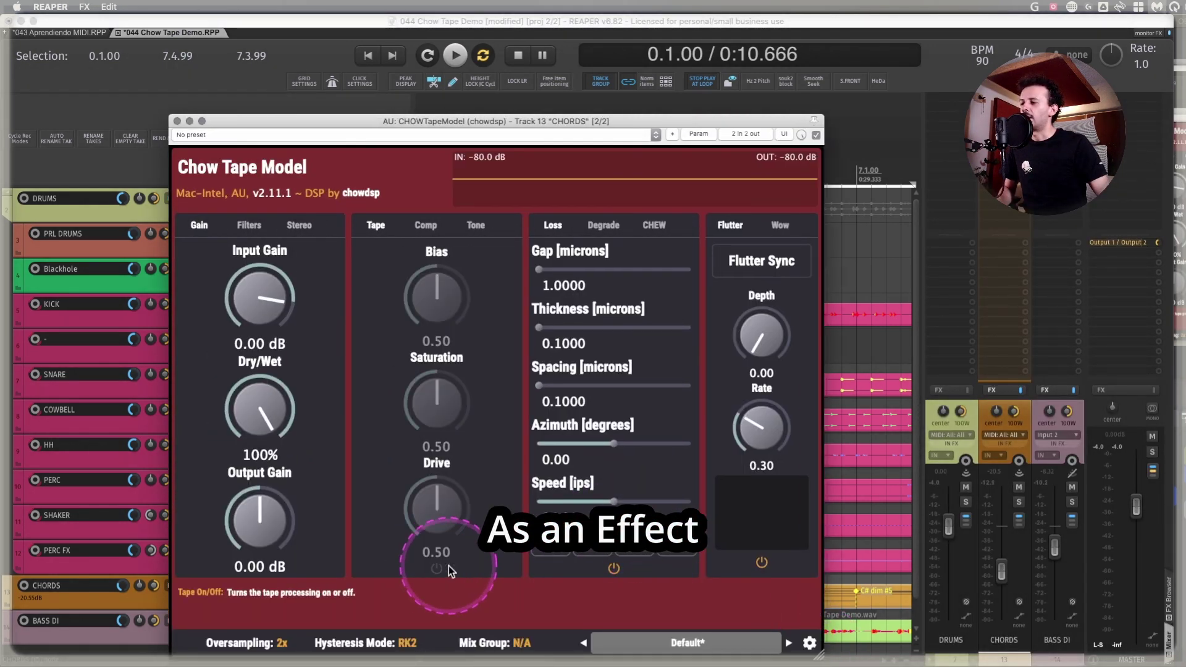
left_click(614, 570)
View the plugin's compression, degrade and wow settings in turn
left_click(425, 225)
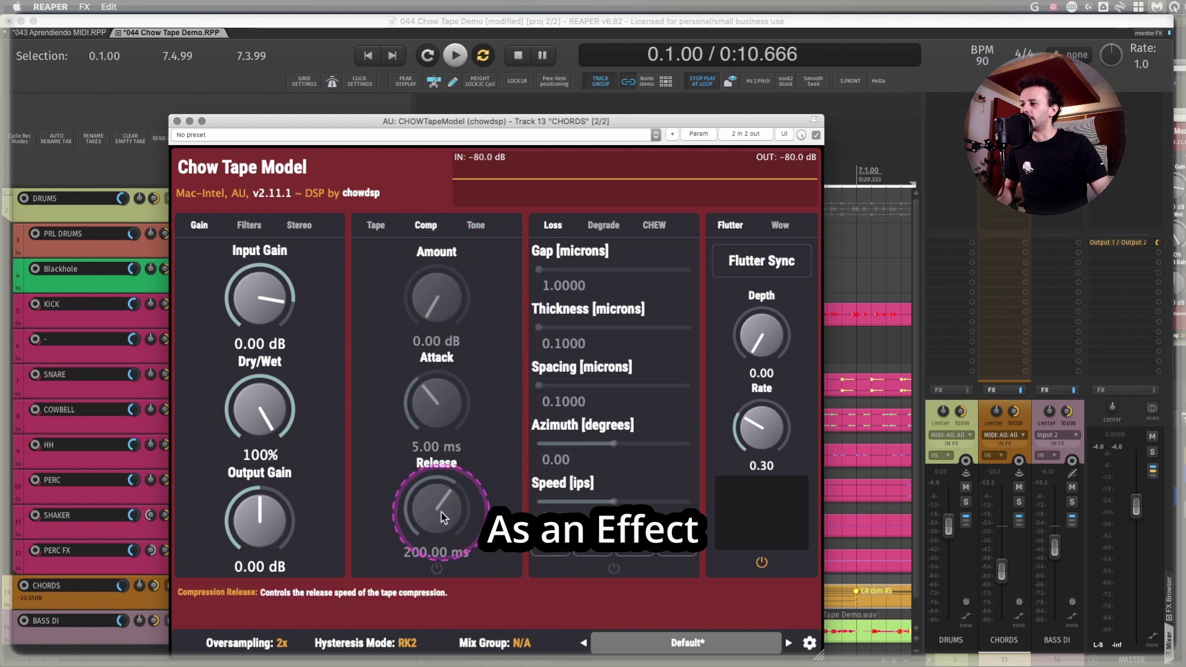
left_click(603, 225)
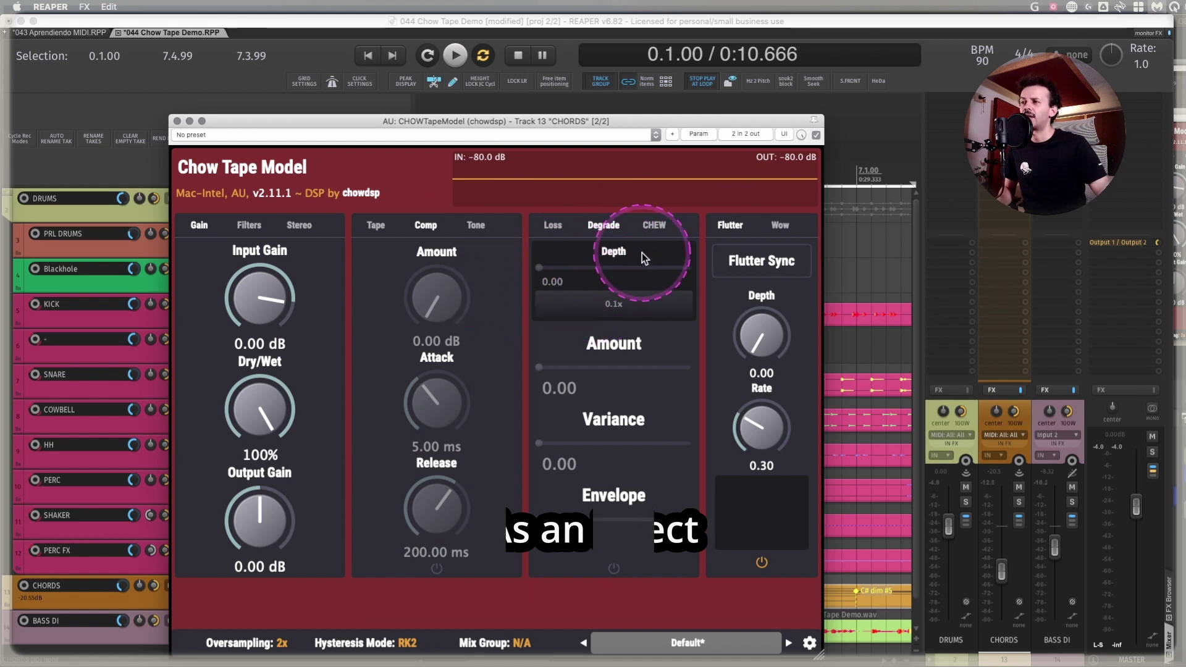
left_click(780, 227)
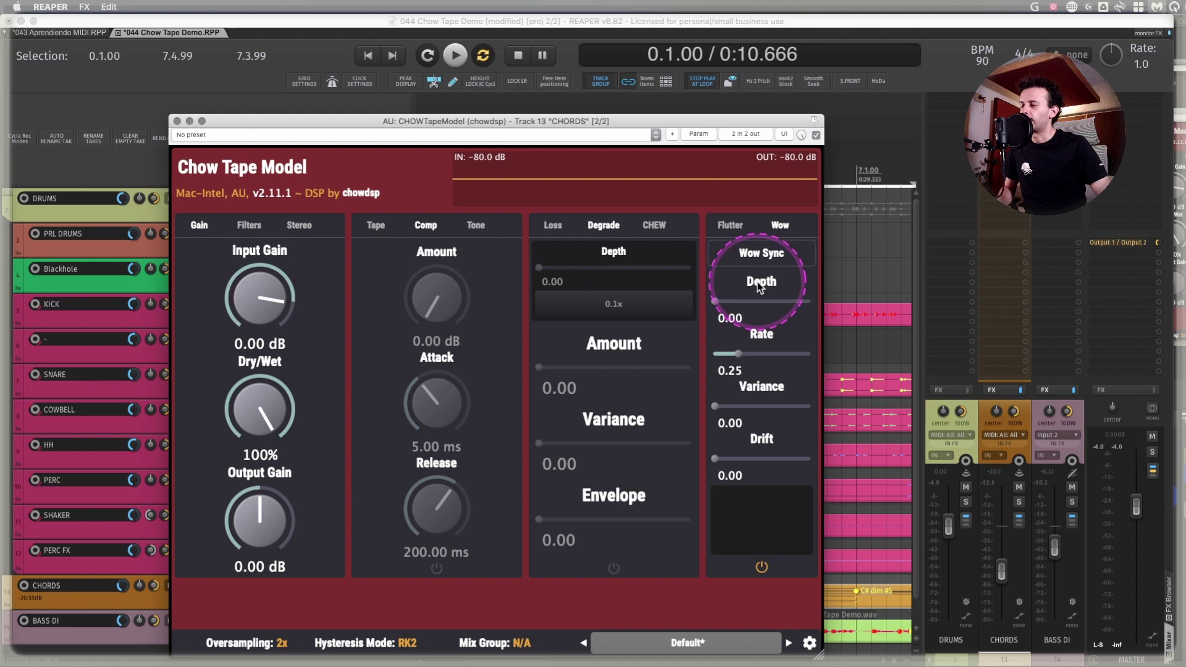
Start playback and set the chords tape wow to depth 0.27, rate 0.12, drift 0.14
mouse_move(720, 305)
left_mouse_down()
mouse_move(754, 294)
mouse_move(721, 291)
mouse_move(742, 299)
left_mouse_up()
key("space")
left_click_drag(716, 460, 727, 461)
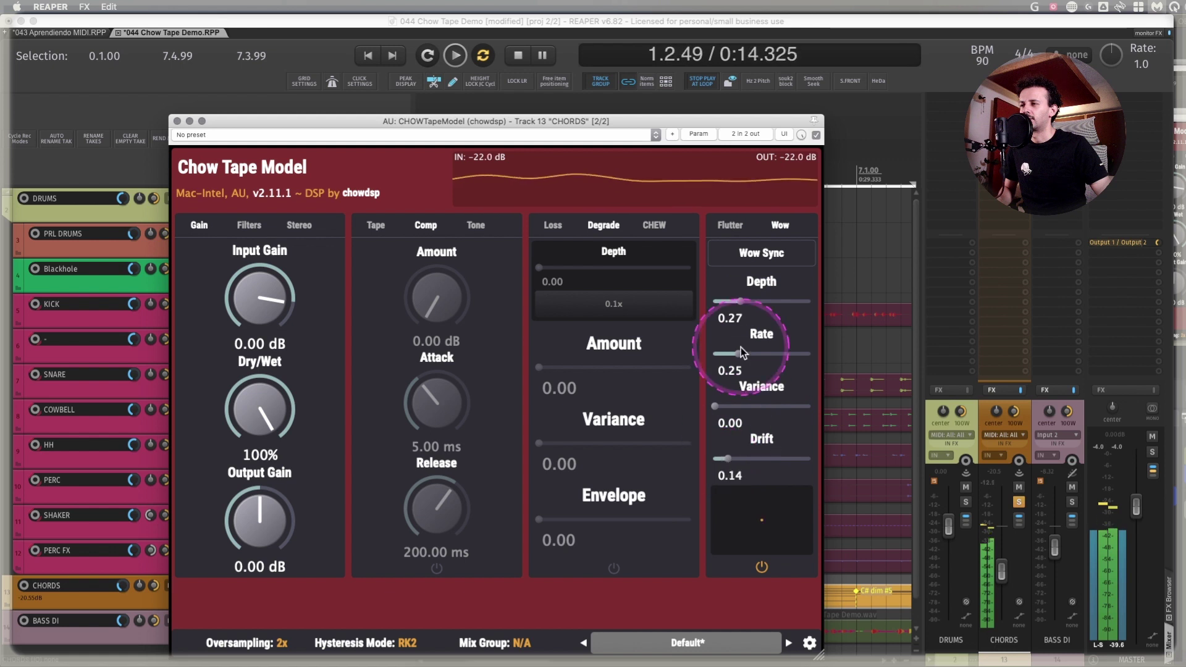
mouse_move(741, 300)
left_mouse_down()
mouse_move(814, 303)
mouse_move(742, 301)
left_mouse_up()
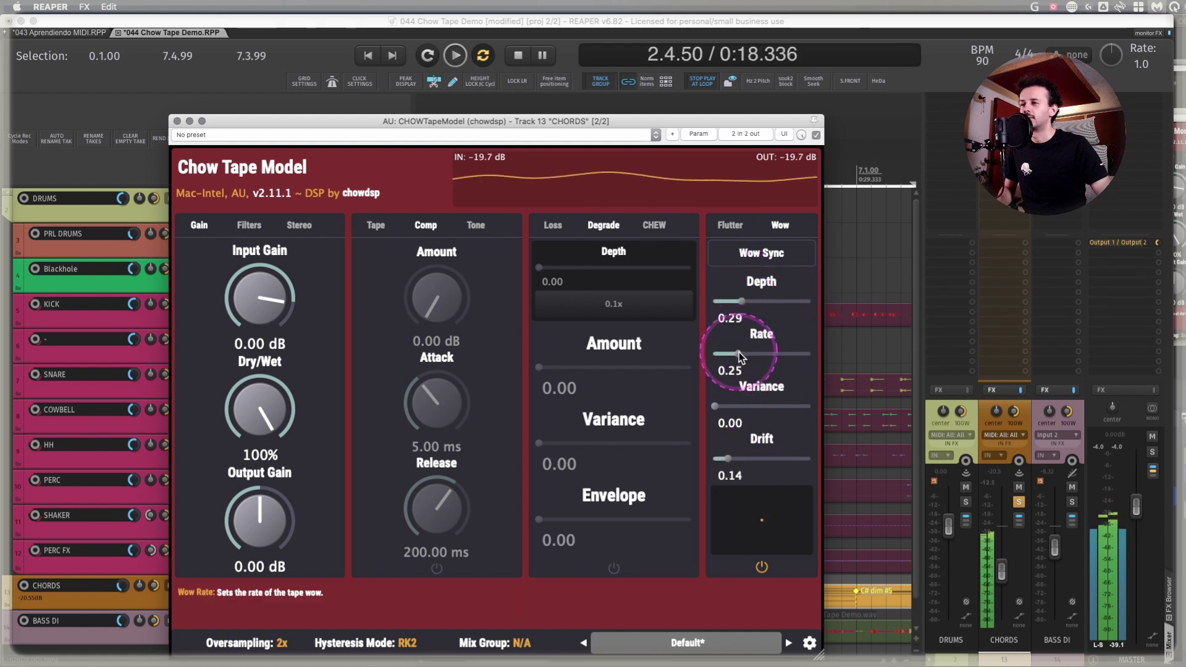
left_click_drag(737, 354, 726, 353)
left_click_drag(740, 302, 738, 303)
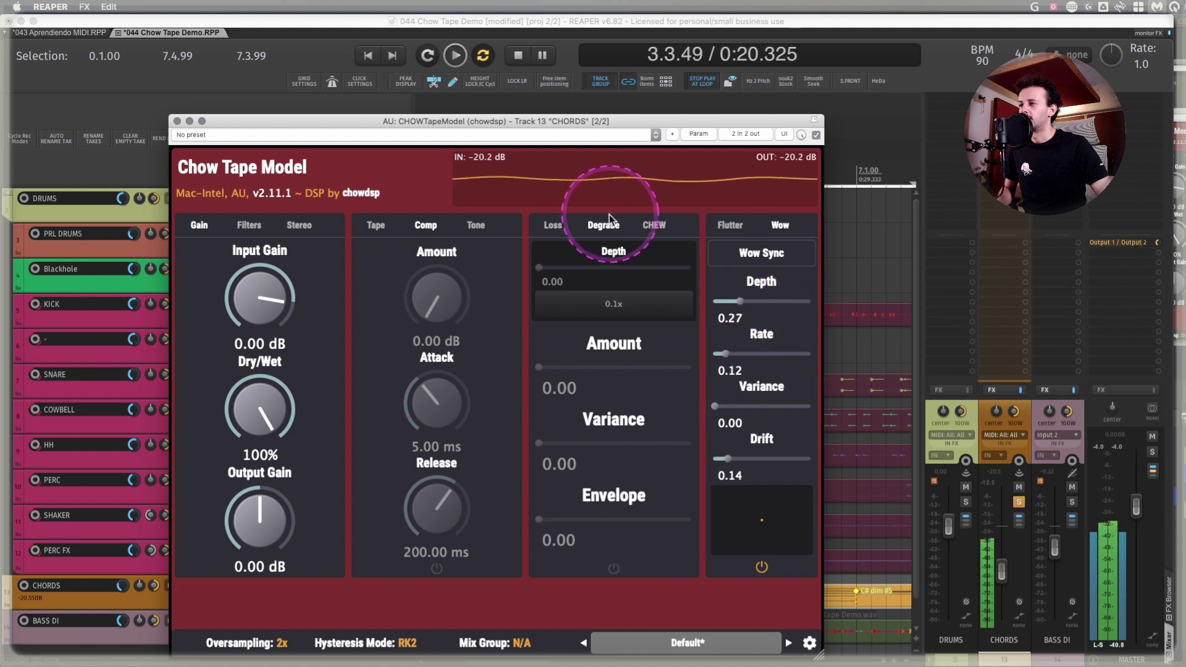
Enable degradation at depth 0.17, amount 0.06, variance 0.09, with envelope back at 0.00
left_click(614, 566)
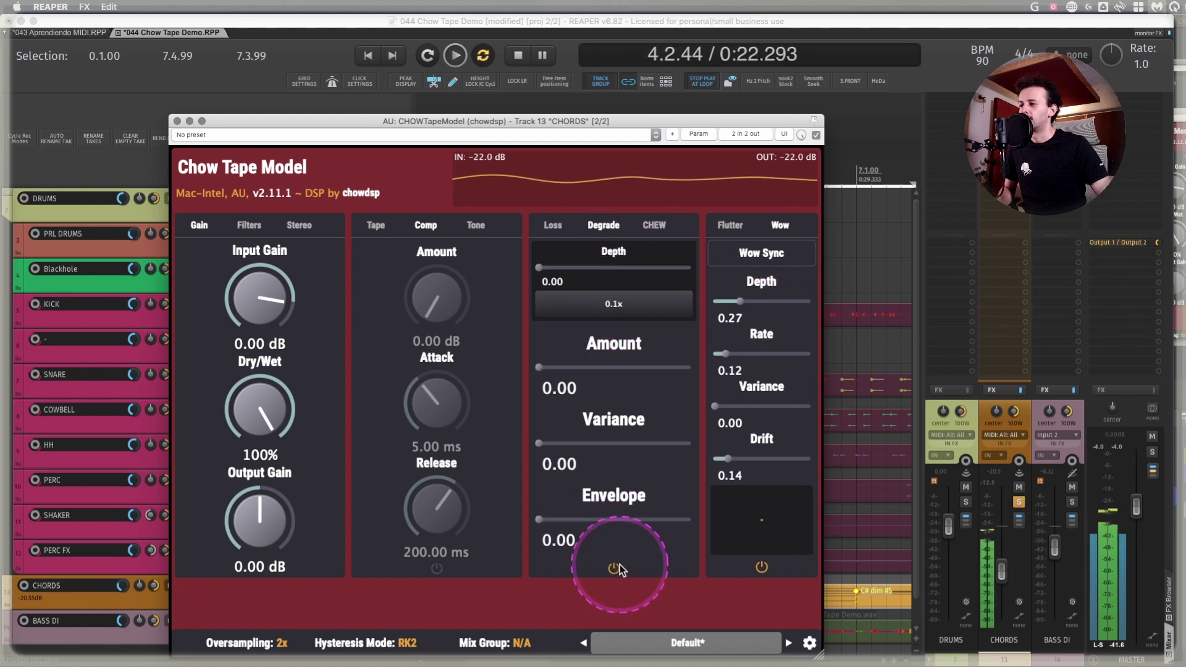
left_click_drag(543, 268, 651, 265)
left_click_drag(573, 268, 564, 268)
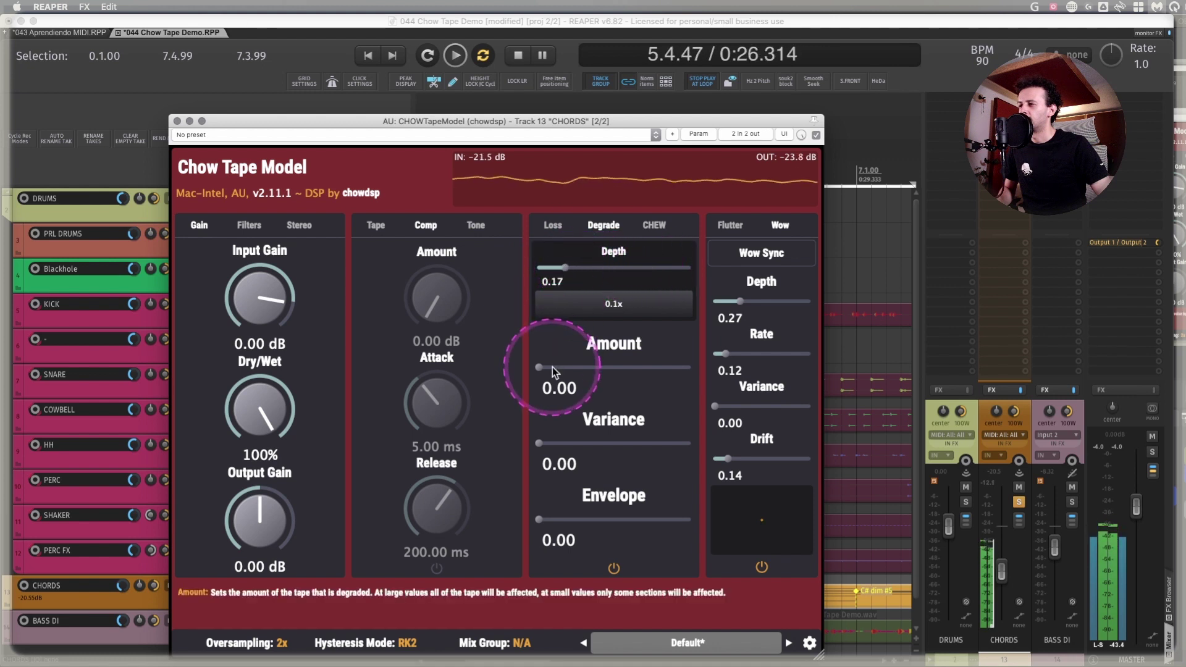
mouse_move(543, 367)
left_mouse_down()
mouse_move(606, 364)
mouse_move(560, 366)
left_mouse_up()
left_click_drag(536, 519, 702, 510)
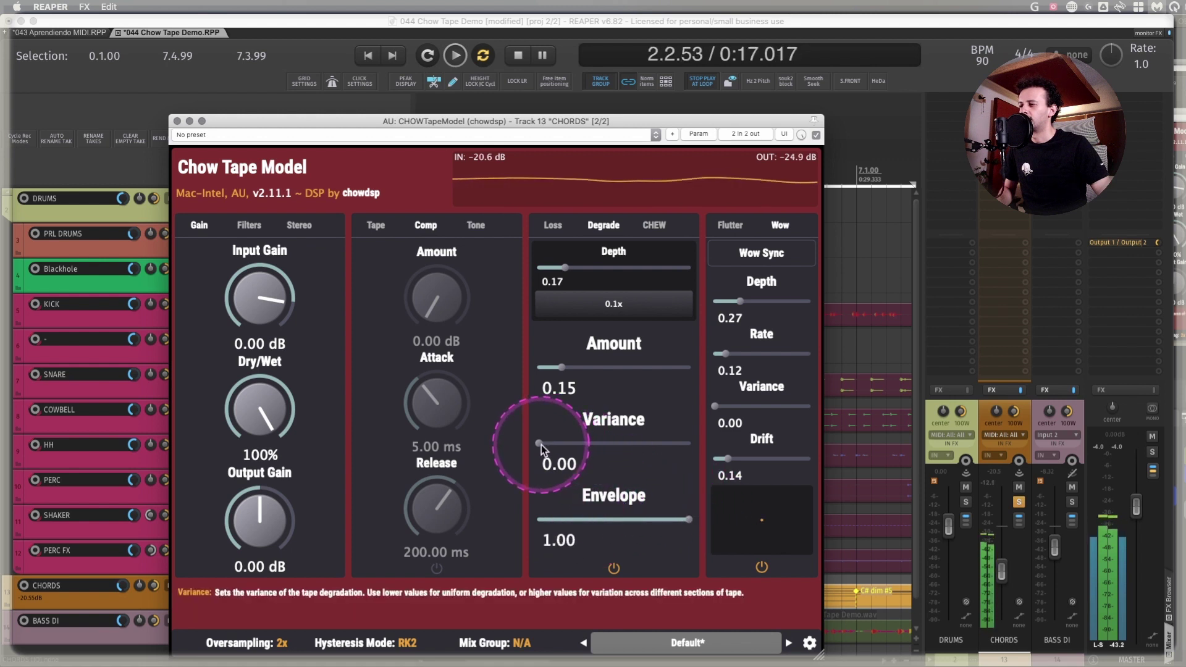
left_click_drag(541, 445, 578, 443)
left_click(684, 517)
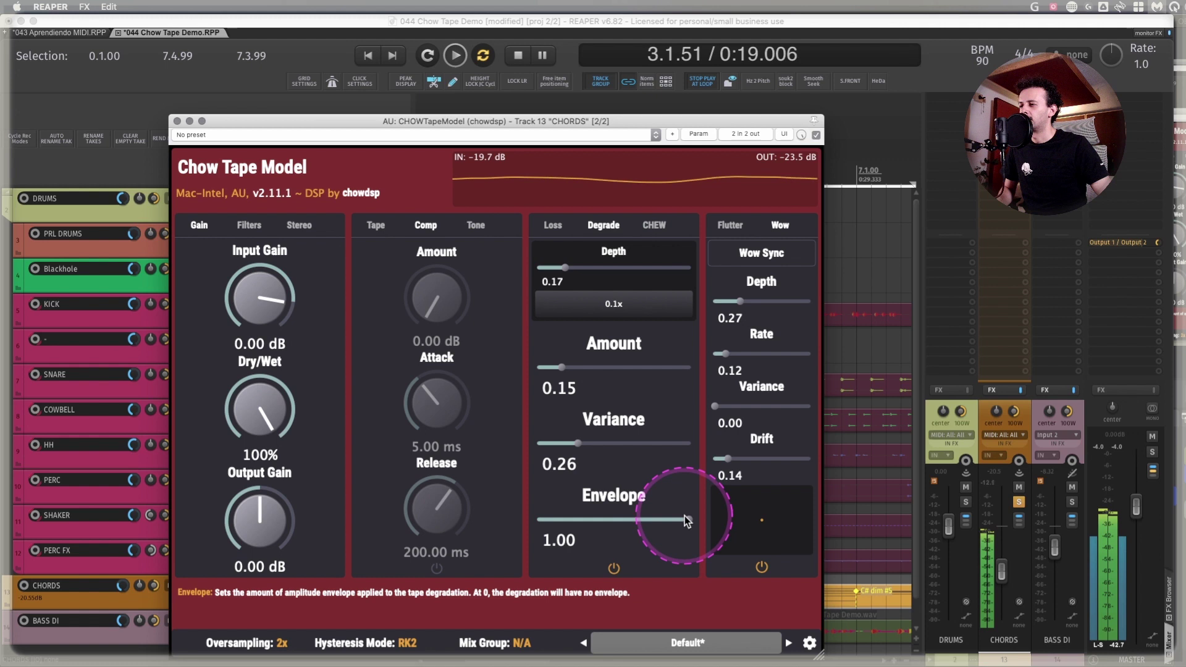
left_click_drag(684, 516, 514, 497)
left_click(572, 449)
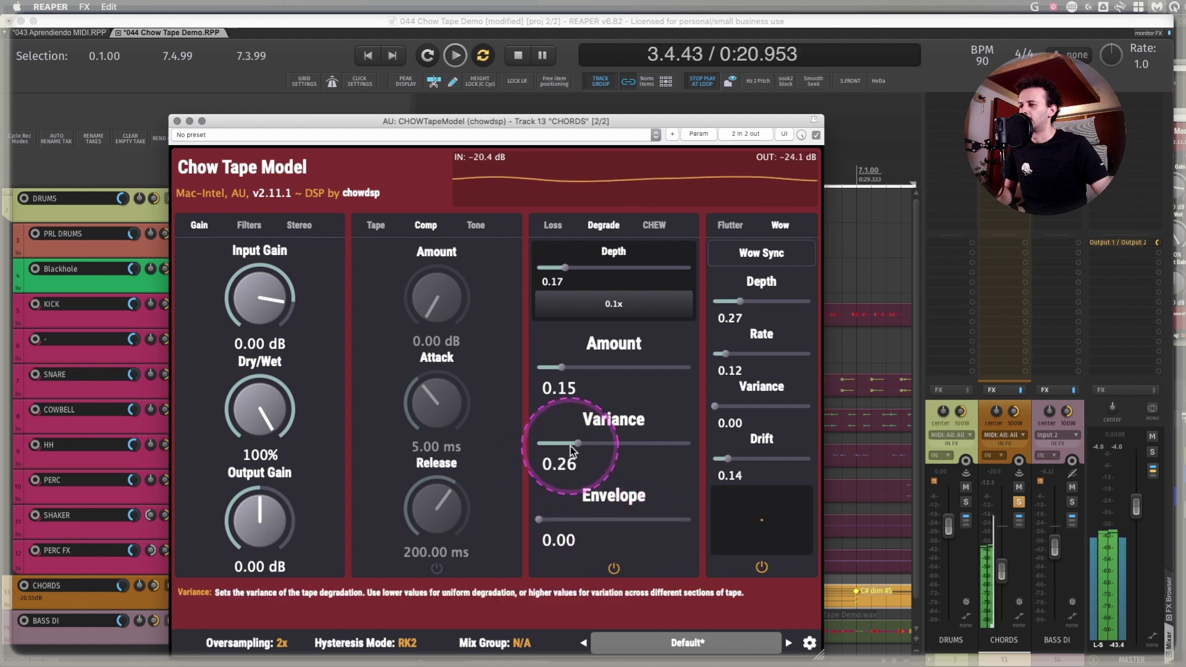
left_click_drag(572, 449, 559, 445)
left_click_drag(573, 369, 560, 372)
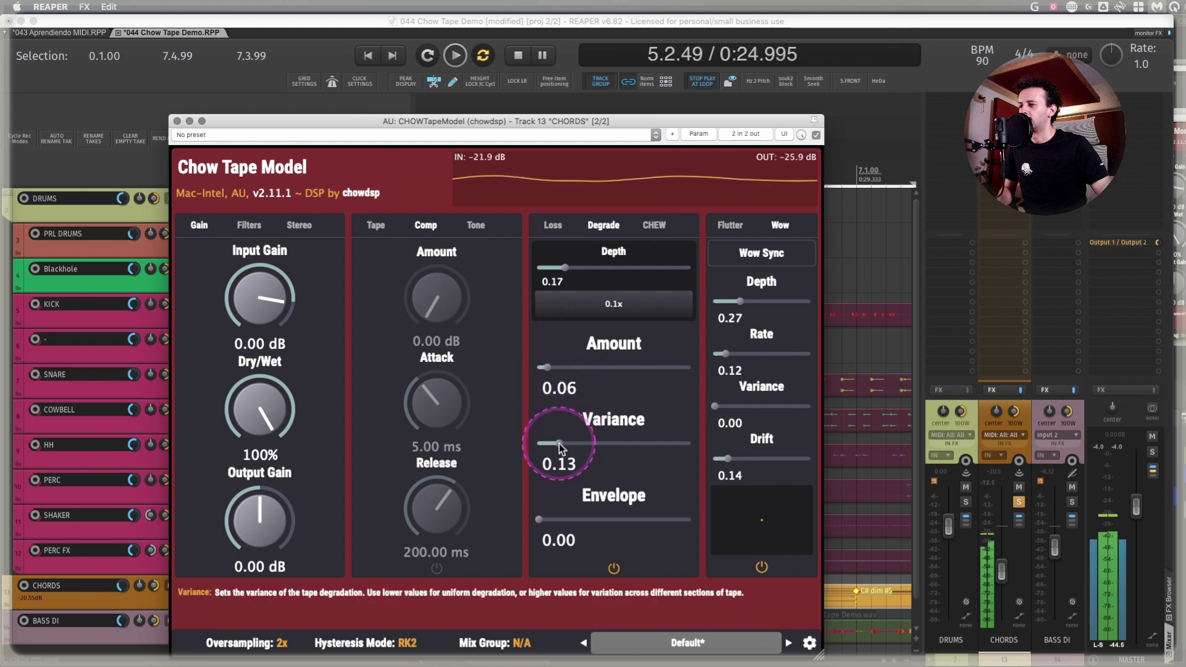
left_click_drag(556, 445, 552, 447)
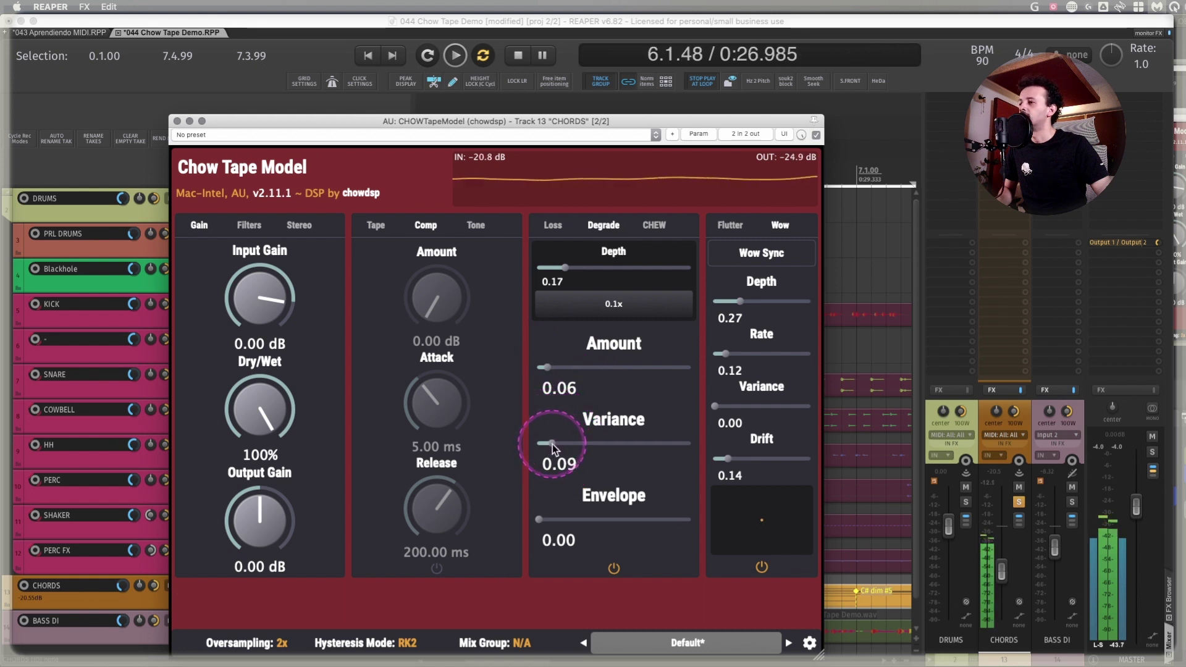
Stop playback and nudge the degrade amount slightly lower
left_click(654, 226)
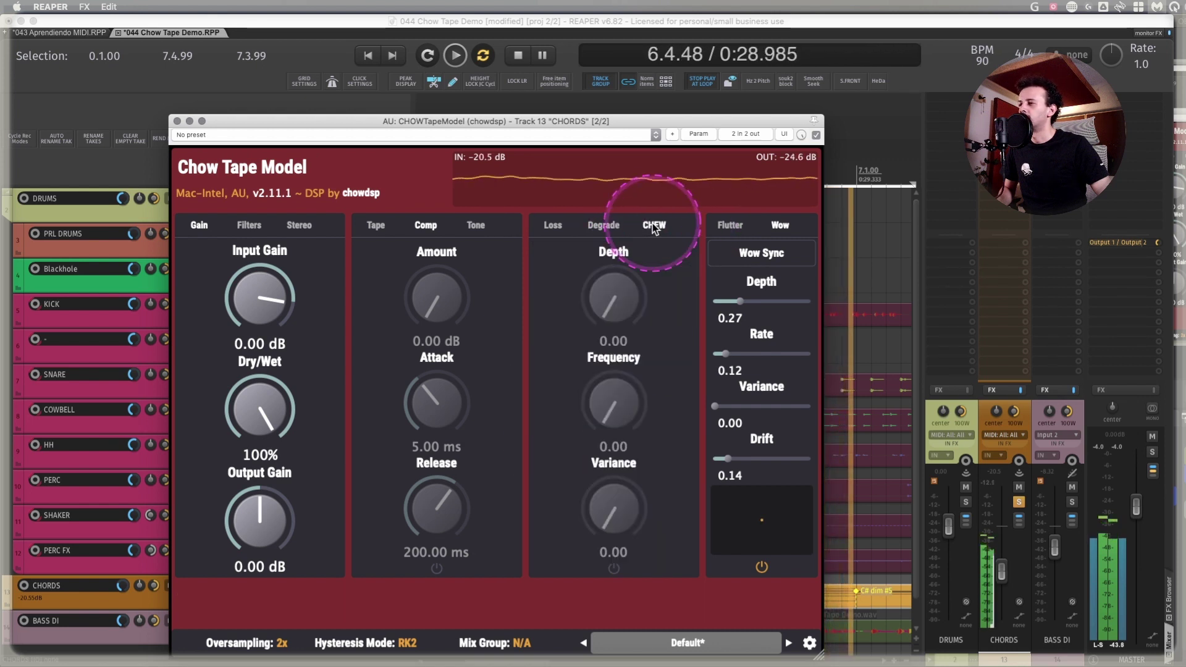
key("space")
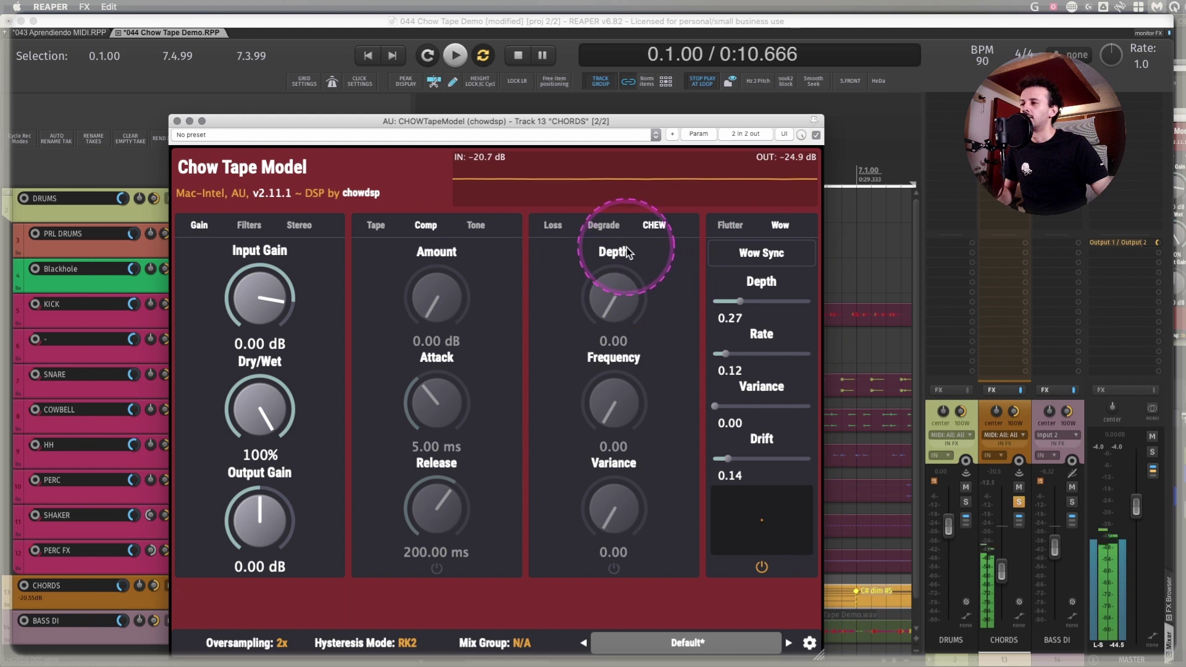
left_click(603, 226)
left_click_drag(560, 371, 543, 370)
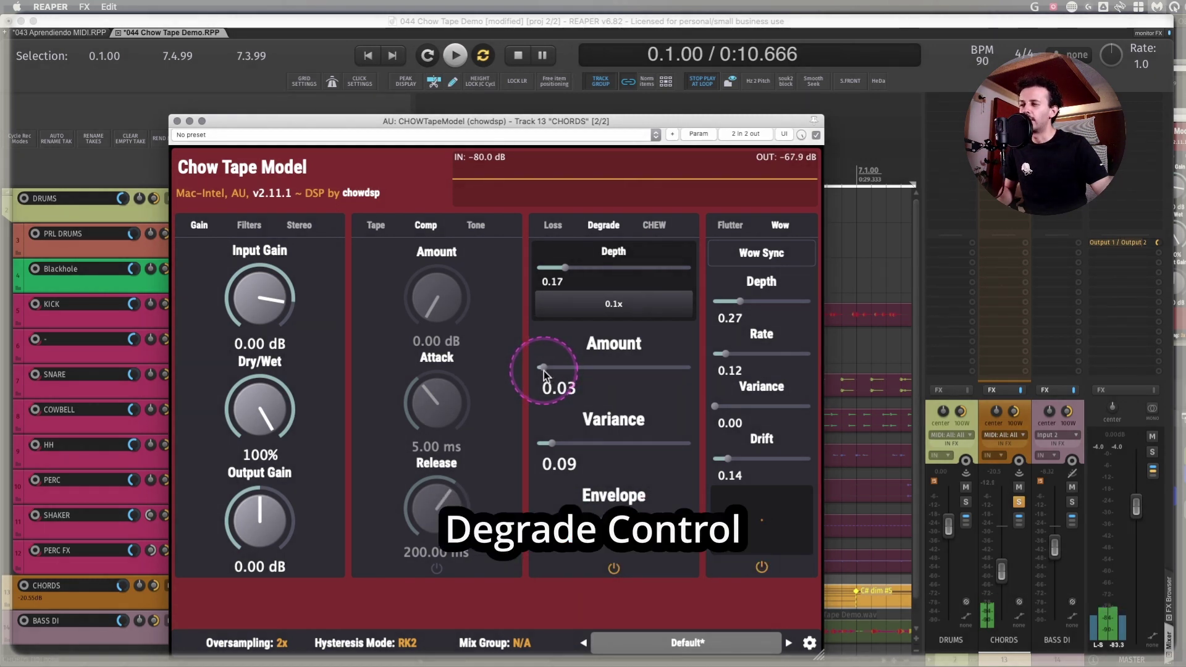
left_click_drag(545, 371, 545, 370)
Switch on tape chew with frequency 0.67 and variance 0.16, then stop playback
left_click(654, 226)
left_click(621, 309)
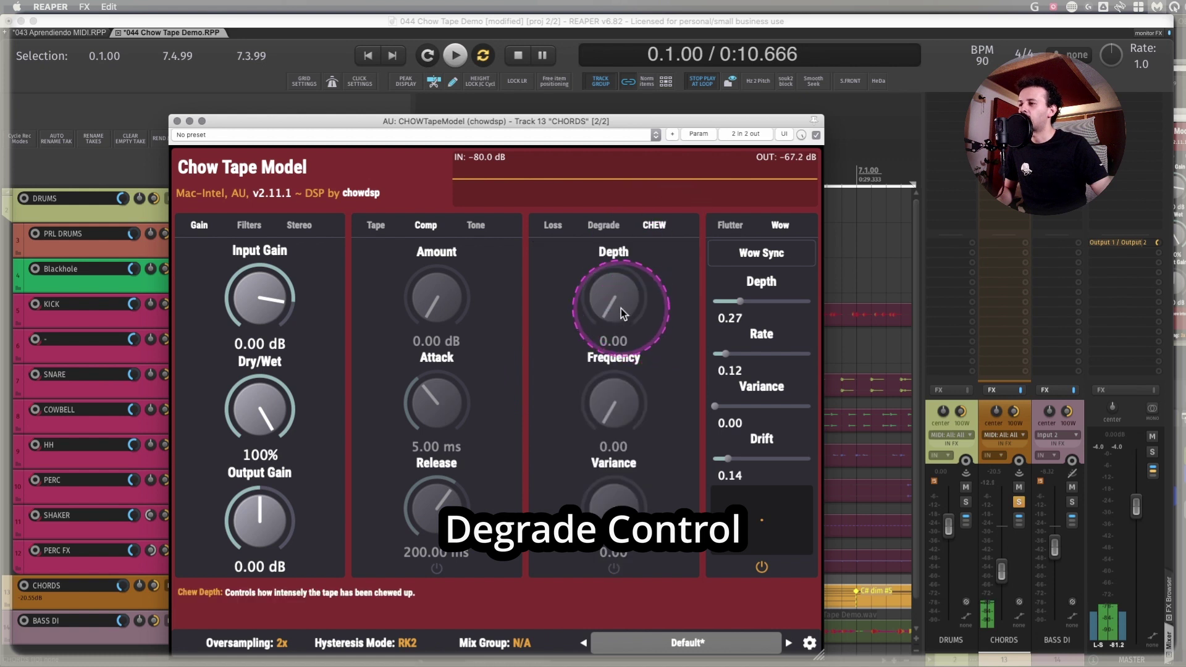
left_click_drag(622, 299, 678, 445)
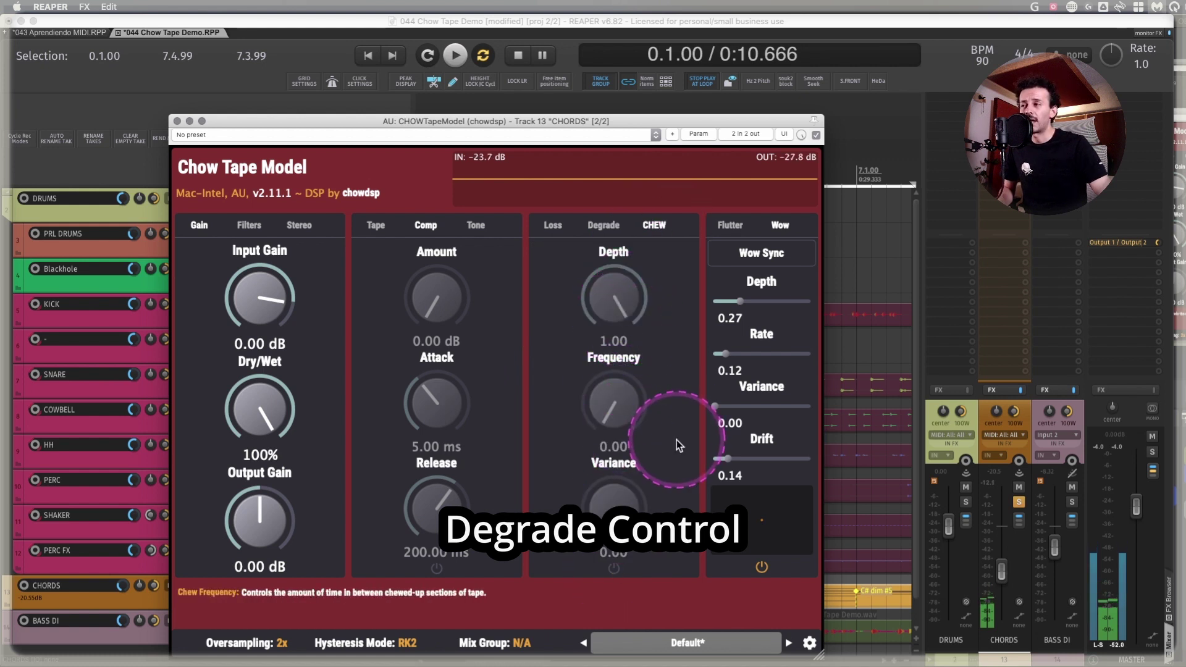
left_click(612, 569)
left_click_drag(627, 429, 635, 525)
key("space")
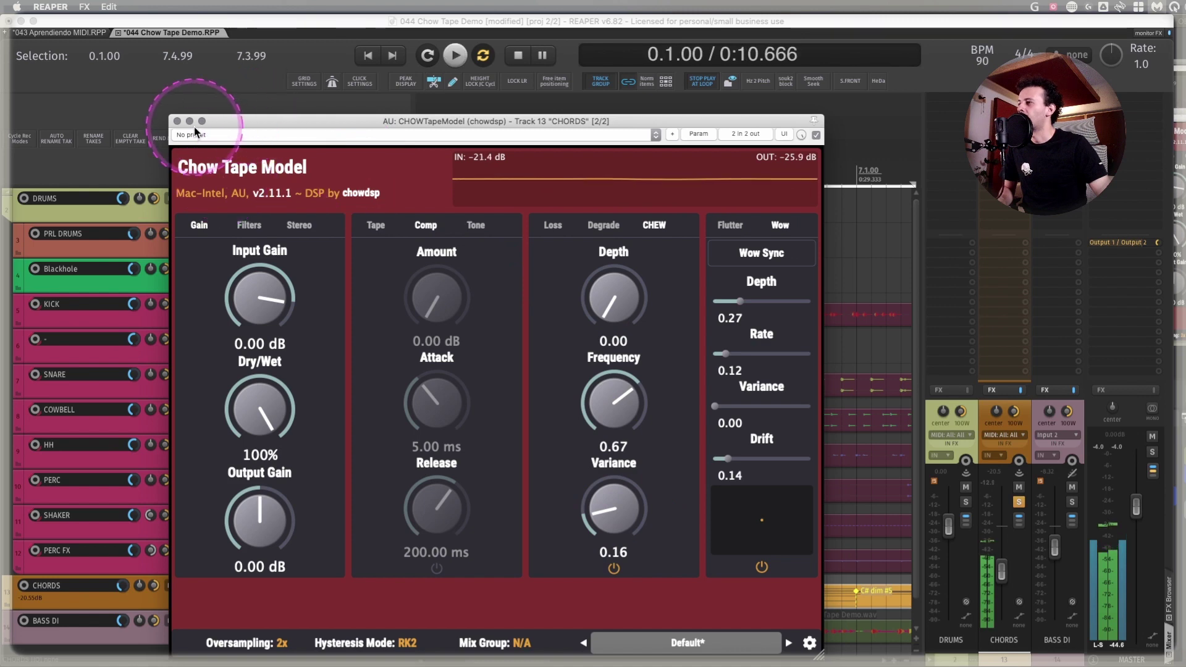
Close the tape plugin and make the CHORDS Chew Depth envelope visible, filtering the list by 'CHEW'
left_click(179, 121)
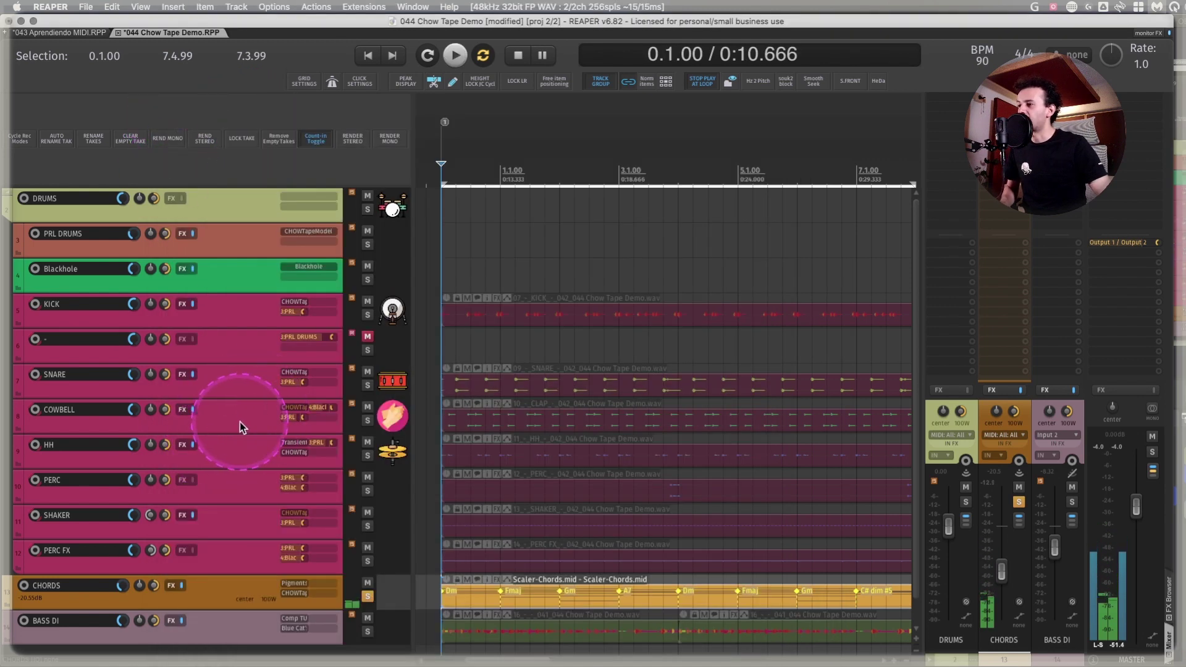
scroll(257, 451, "down", 1)
double_click(232, 554)
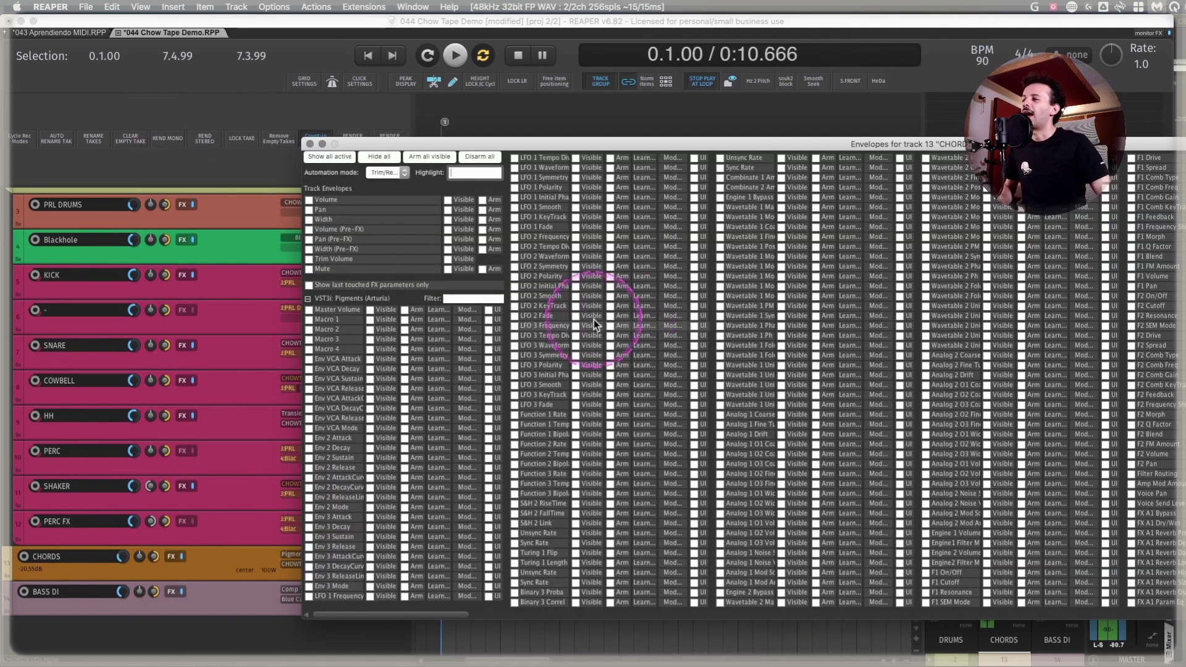
left_click(307, 299)
left_click(460, 324)
type("CHEW")
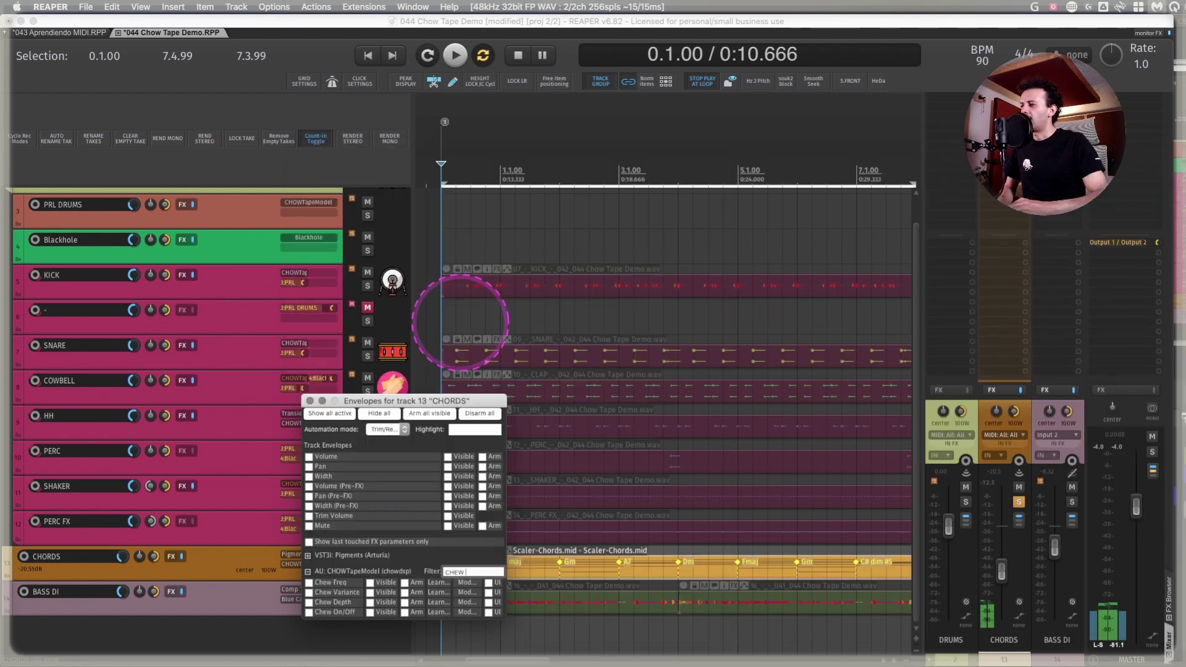
left_click_drag(435, 401, 418, 238)
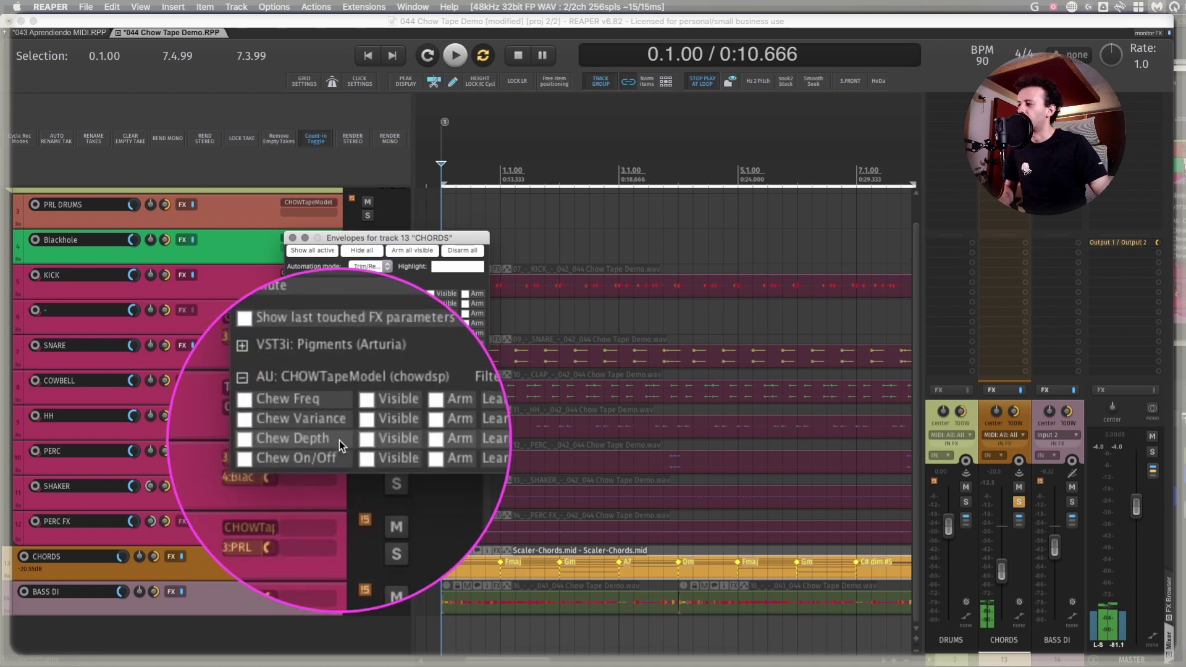
left_click(339, 439)
Raise the CHORDS Chew Depth envelope to 0.37 over bars 3 to 4
key("grave")
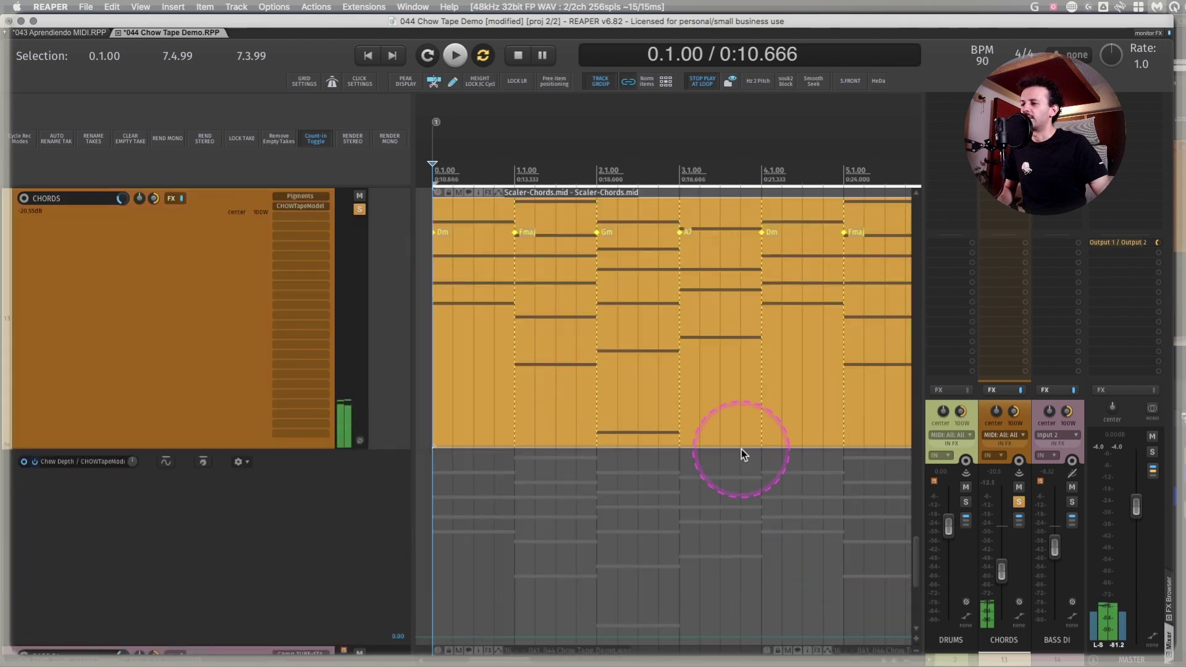
left_click_drag(412, 336, 190, 331)
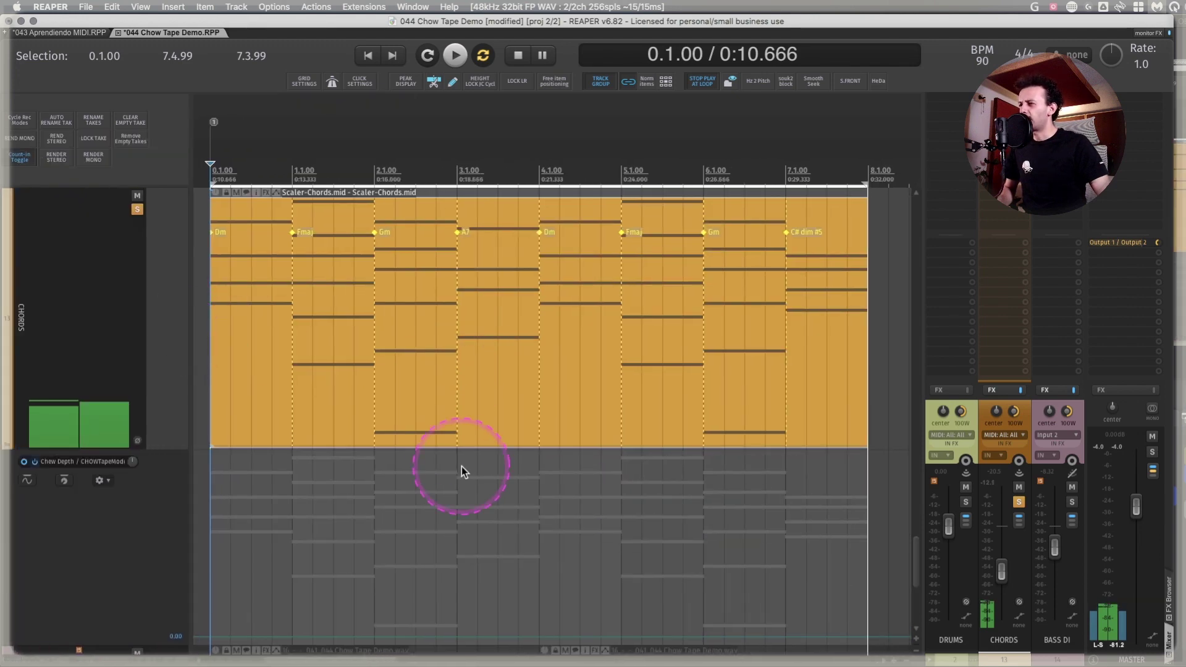
left_click_drag(458, 501, 536, 503)
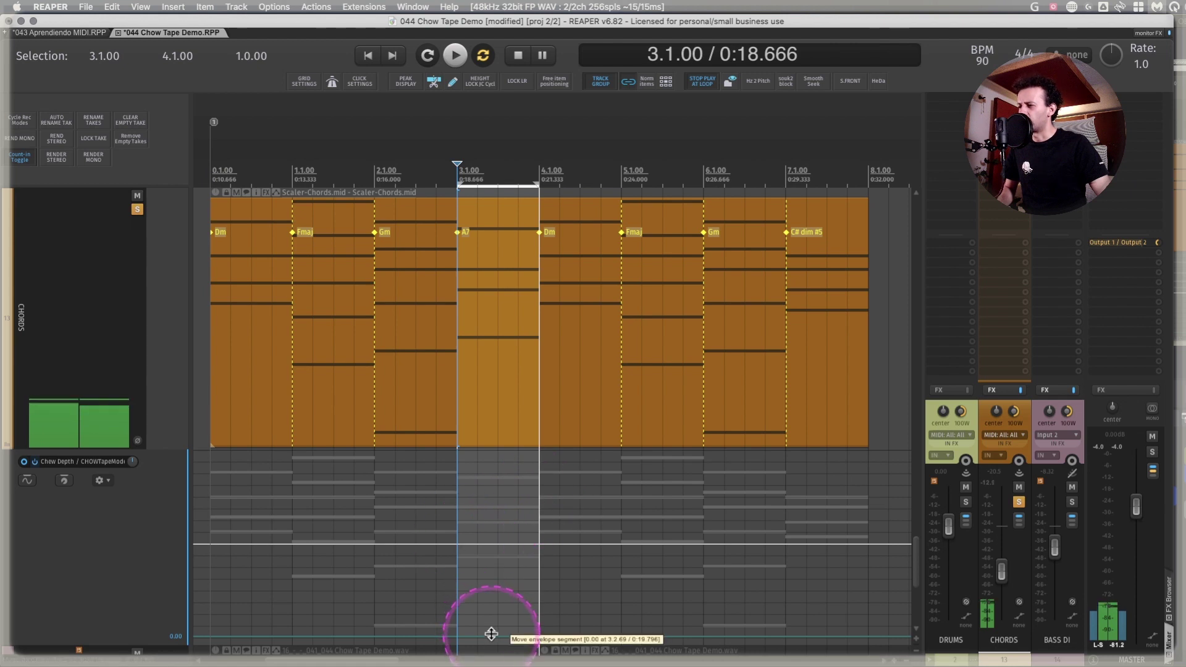
left_click_drag(491, 635, 542, 568)
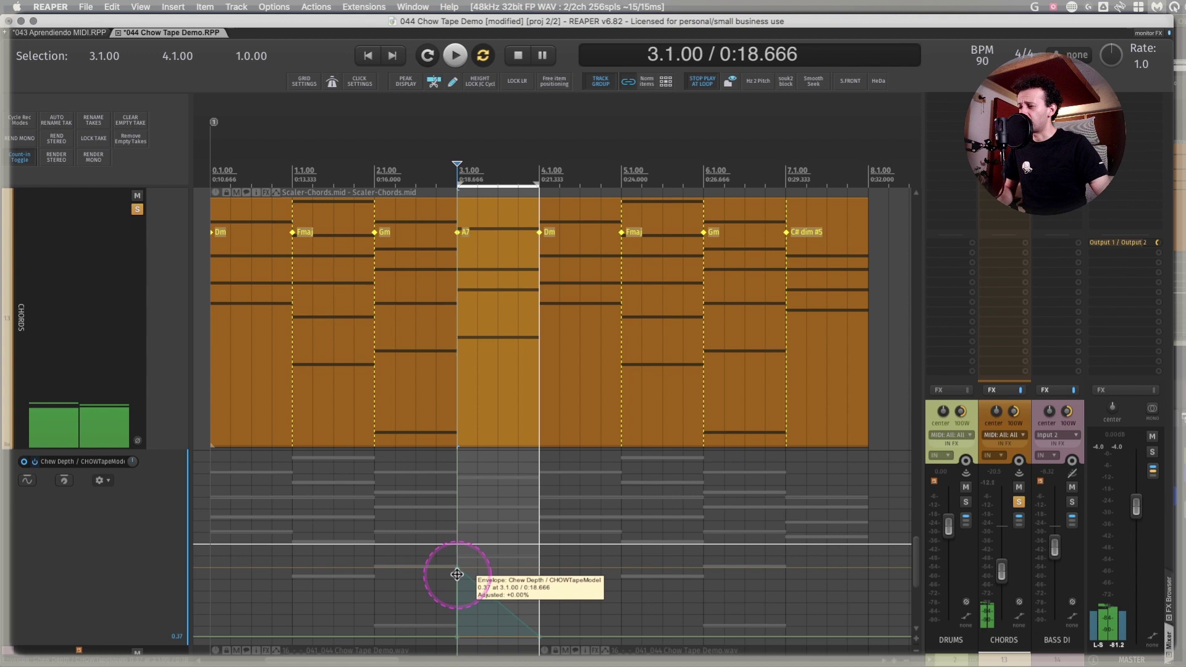
Play from bar 2 with looping off to hear the automated bar, then reselect bars 3–4
left_click(371, 569)
key("space")
left_click(483, 55)
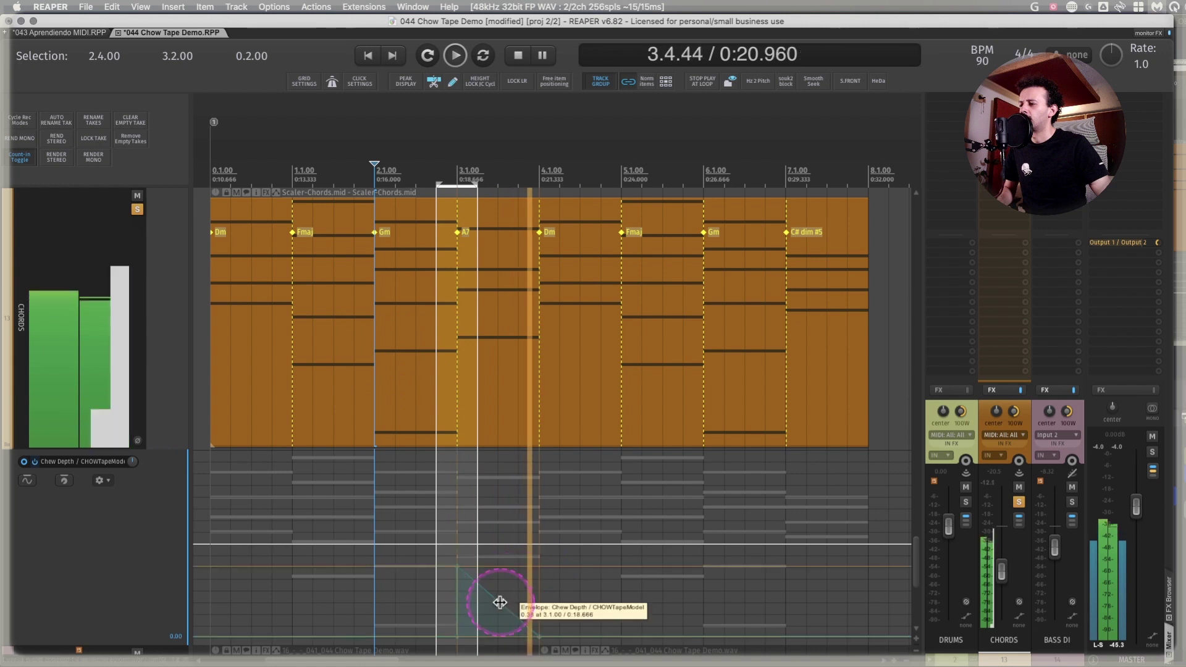
key("space")
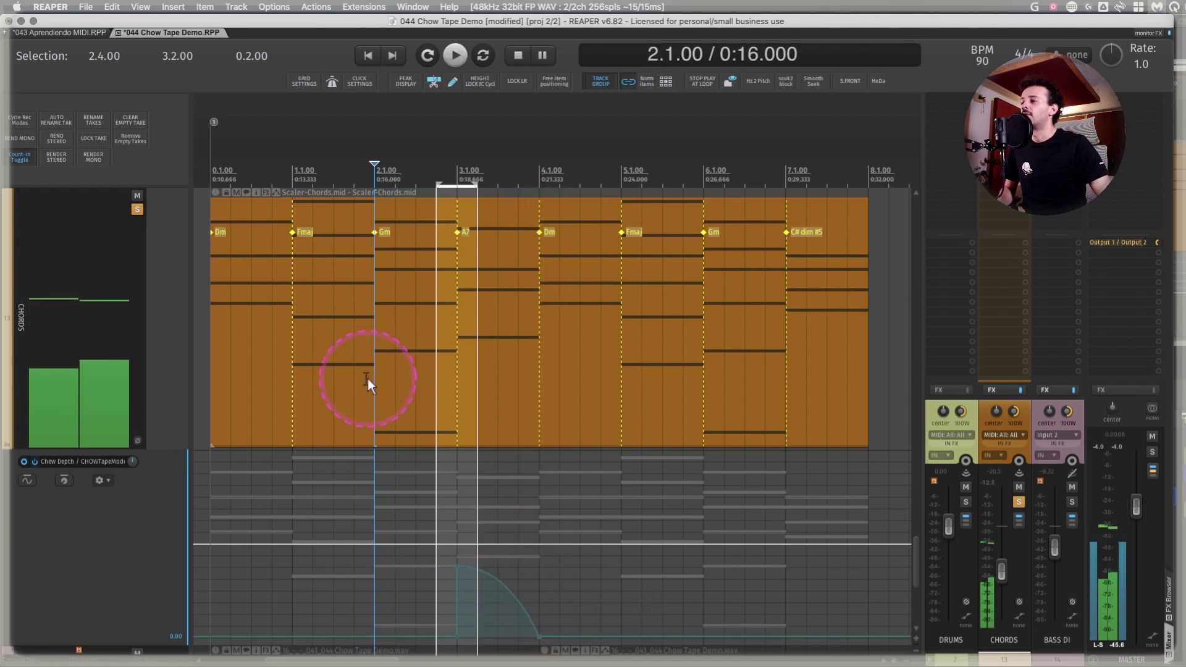
key("space")
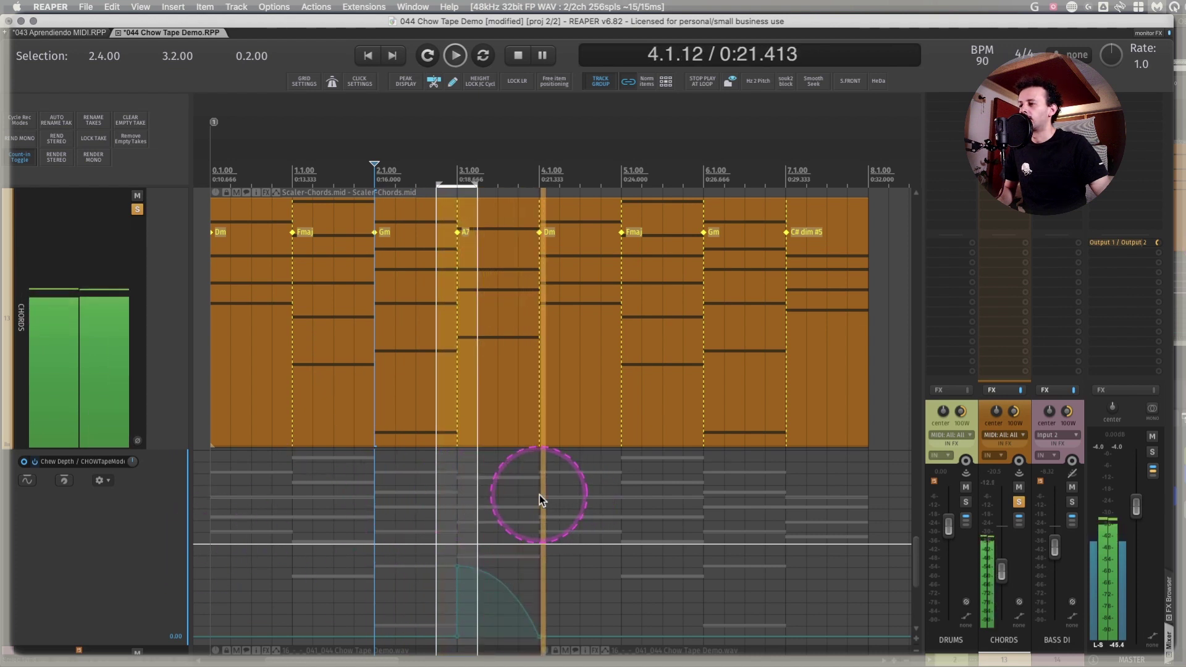
key("space")
left_click_drag(539, 494, 447, 495)
Copy the Chew Depth automation item to bar 6
left_click(569, 511)
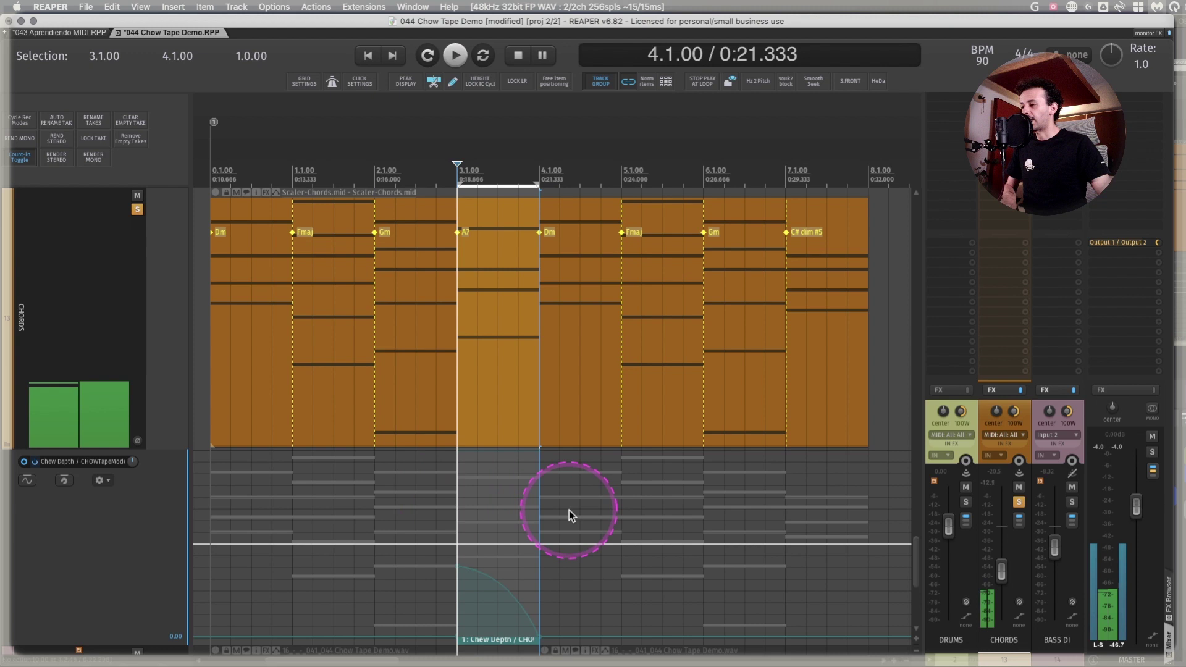
left_click_drag(481, 640, 824, 646)
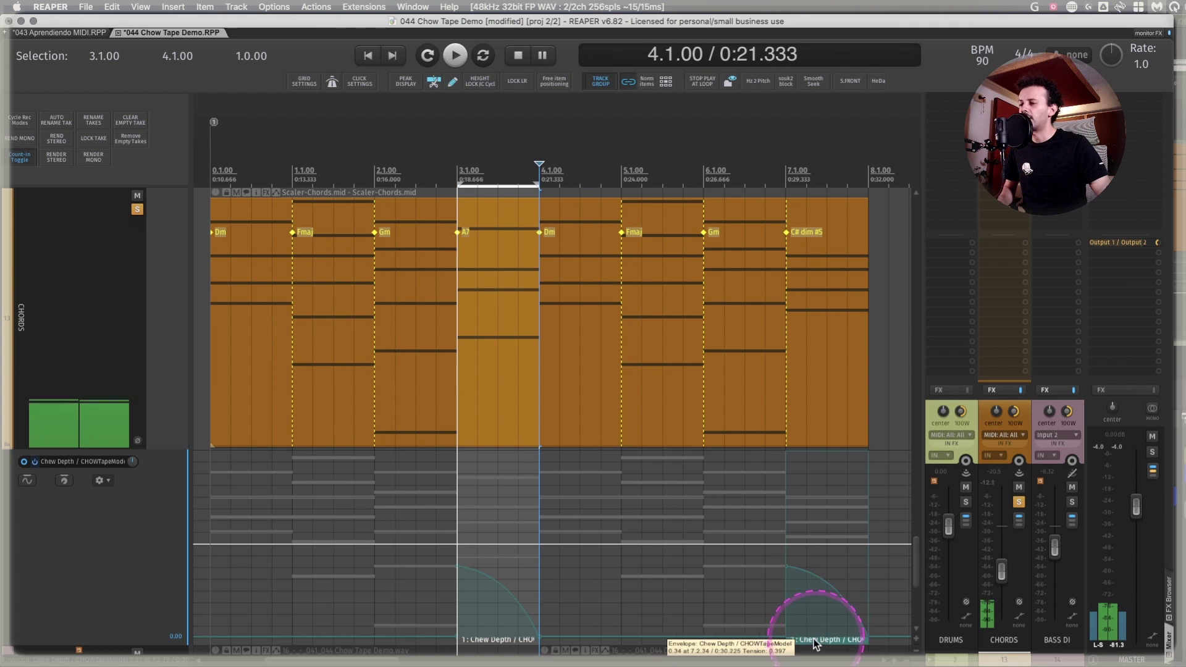
left_click_drag(706, 606, 755, 624)
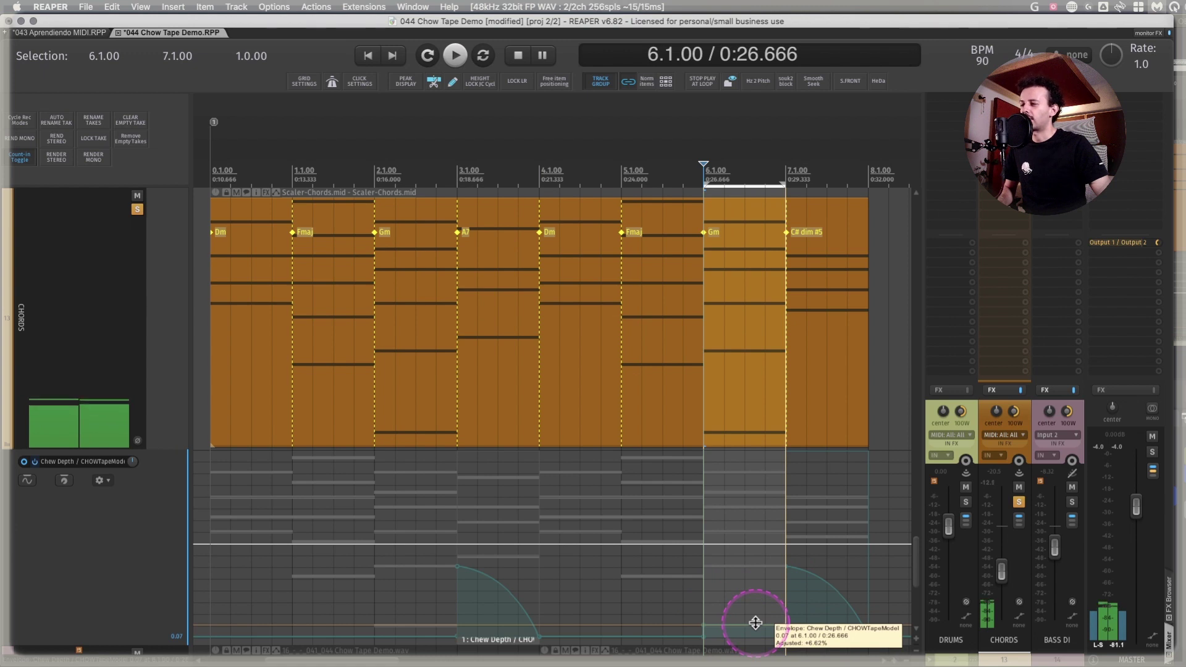
Play from the start with CHORDS unsoloed and the song looped through bar 8
left_click(210, 506)
key("space")
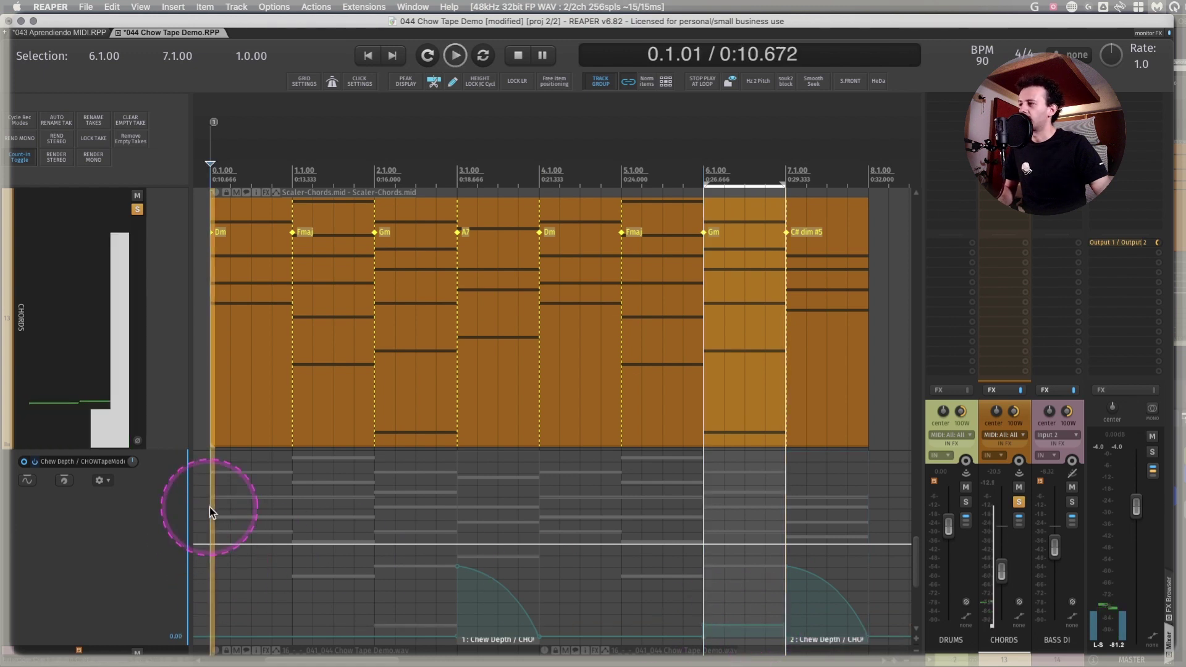
key("super+alt+F10")
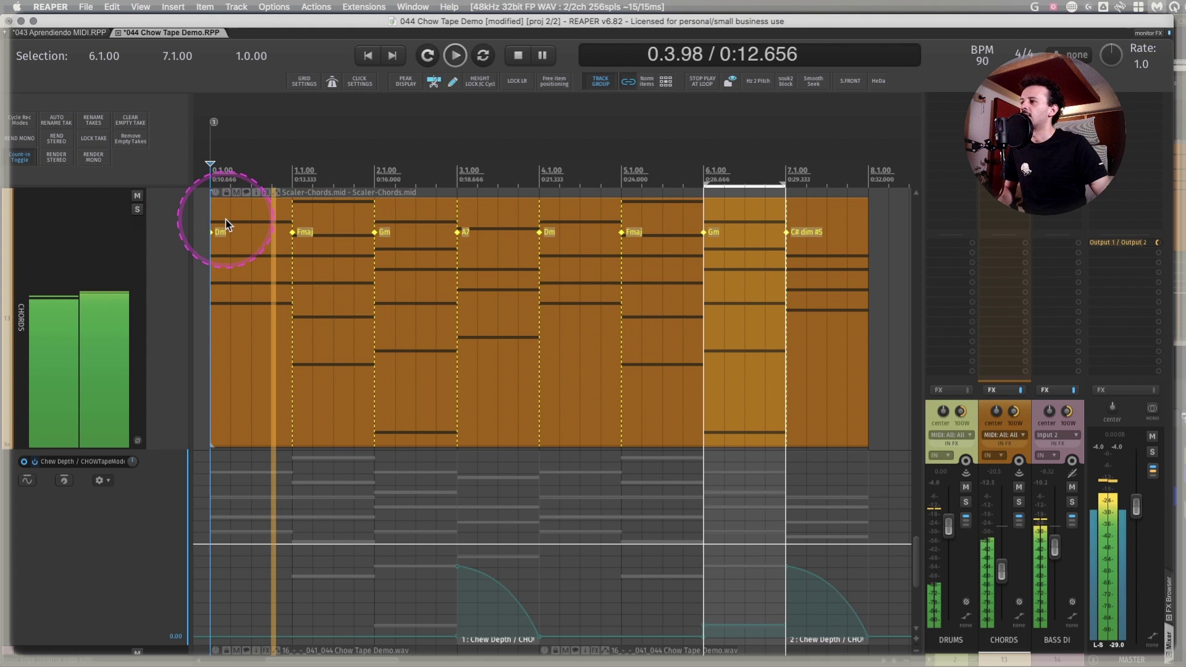
left_click_drag(212, 176, 868, 172)
left_click(702, 81)
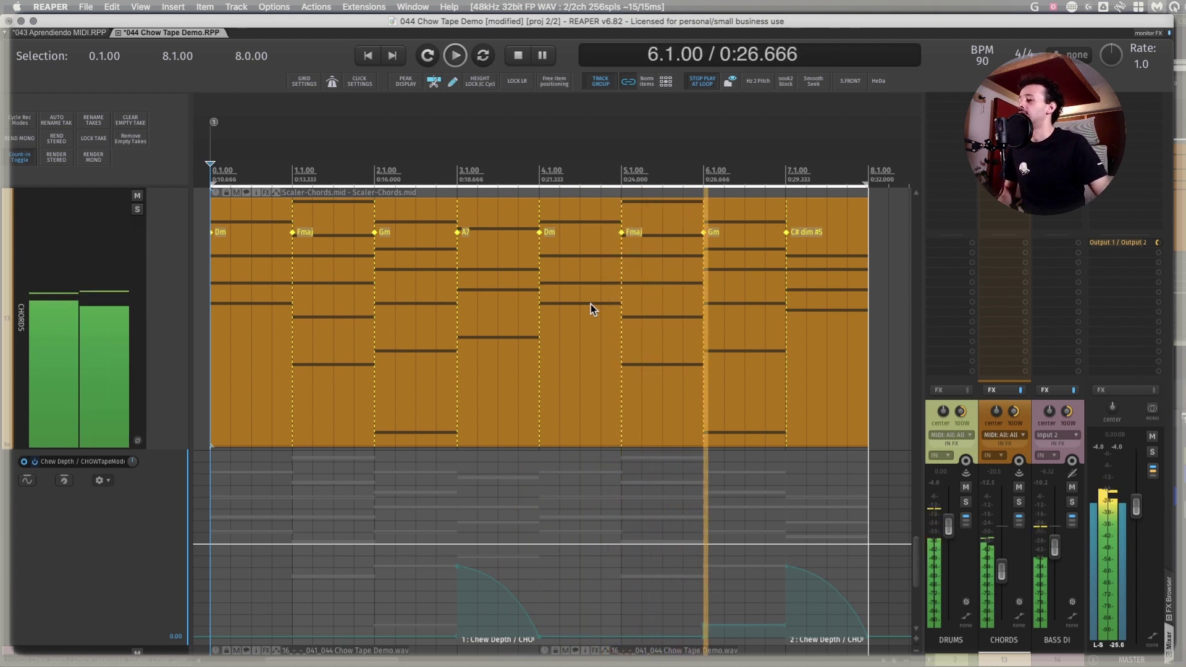
Reshape the copied Chew Depth bump near bar 7 and open the CHORDS Chow Tape Model
left_click(702, 628)
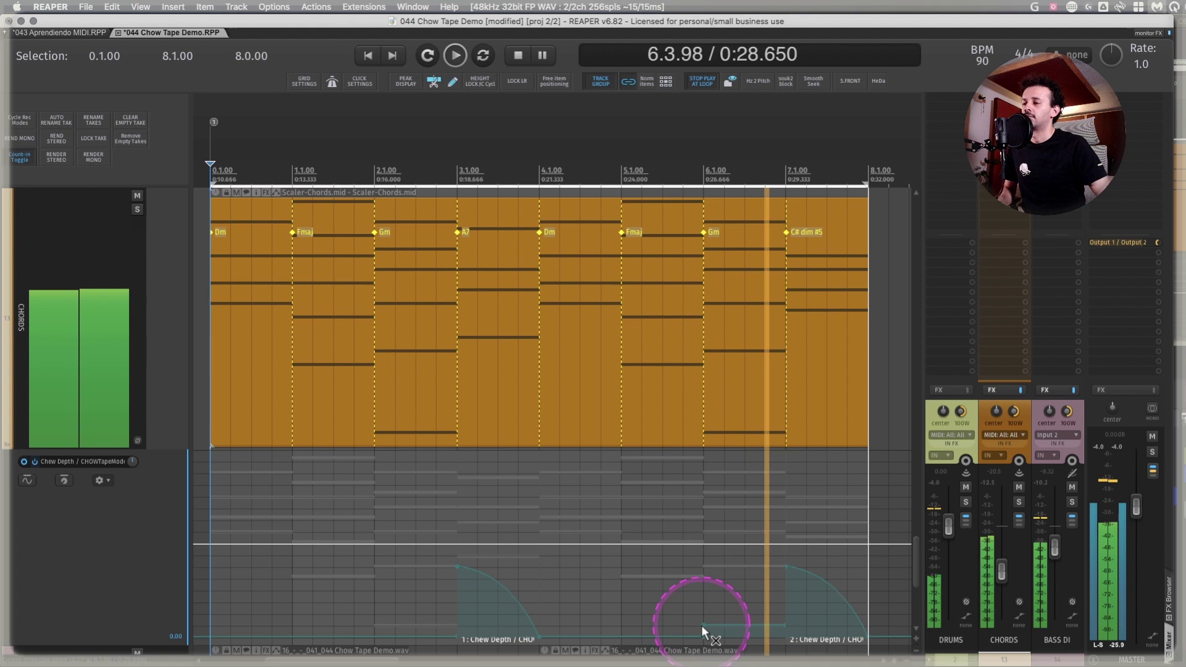
mouse_move(703, 629)
left_mouse_down()
mouse_move(786, 627)
mouse_move(772, 628)
mouse_move(783, 616)
mouse_move(776, 622)
mouse_move(754, 587)
mouse_move(758, 603)
mouse_move(801, 604)
mouse_move(783, 628)
mouse_move(760, 627)
mouse_move(769, 621)
left_mouse_up()
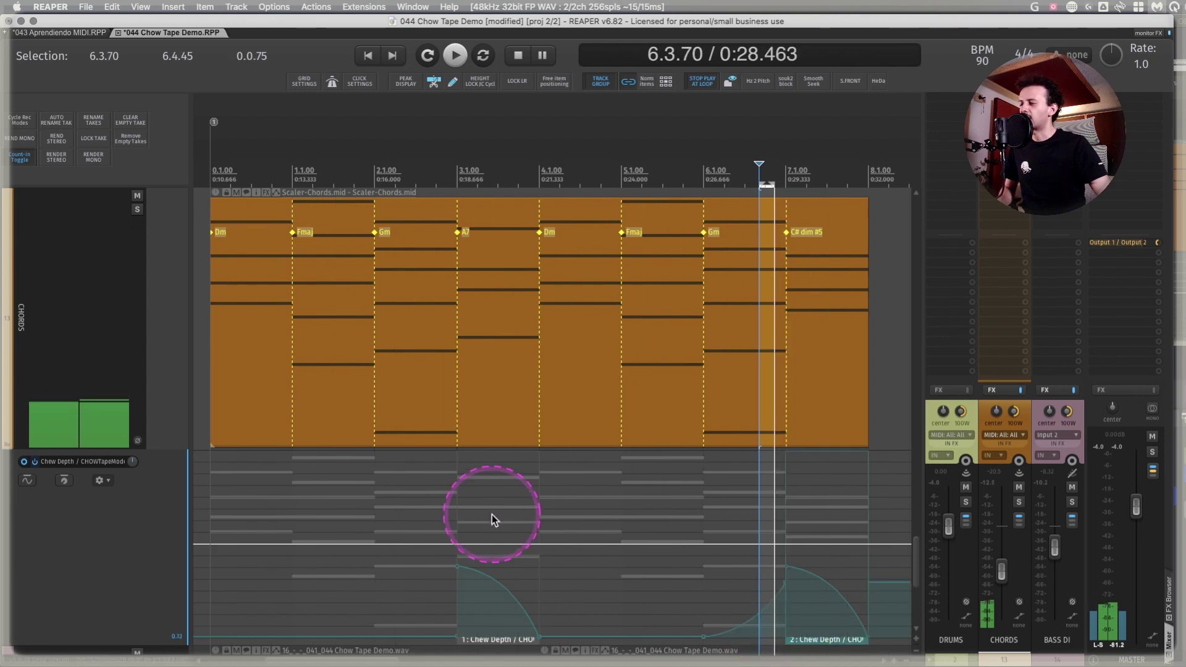
left_click(996, 108)
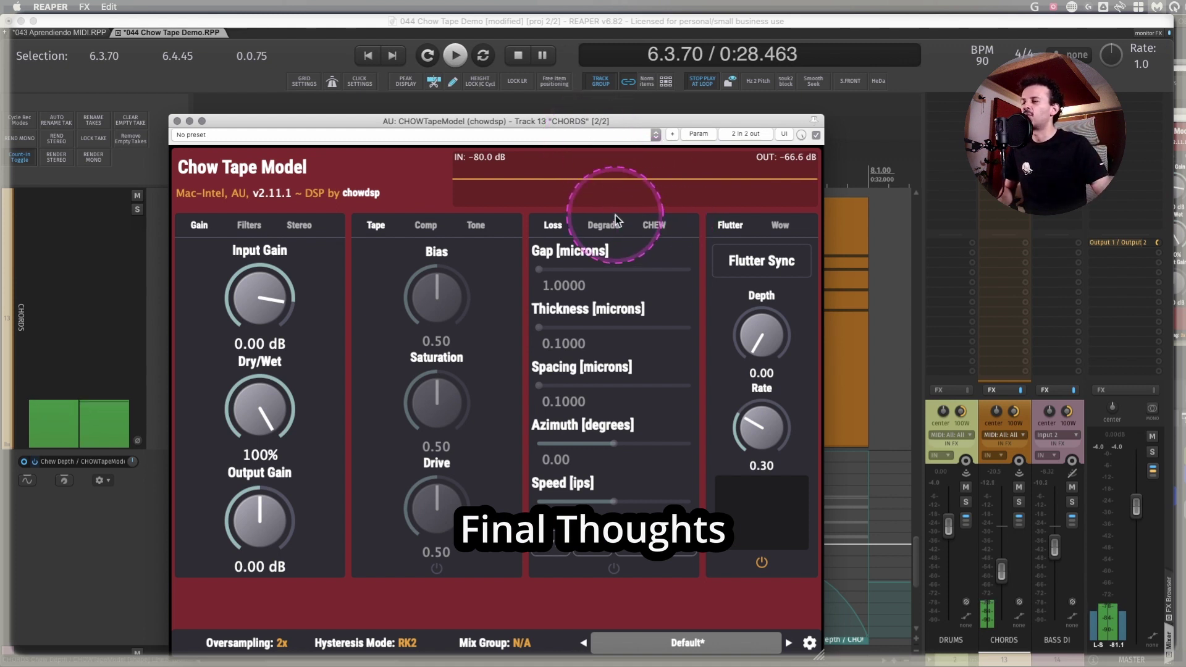
Review the Wow, Flutter, Stereo and Filters tabs, then close the CHORDS plugin window
left_click(781, 229)
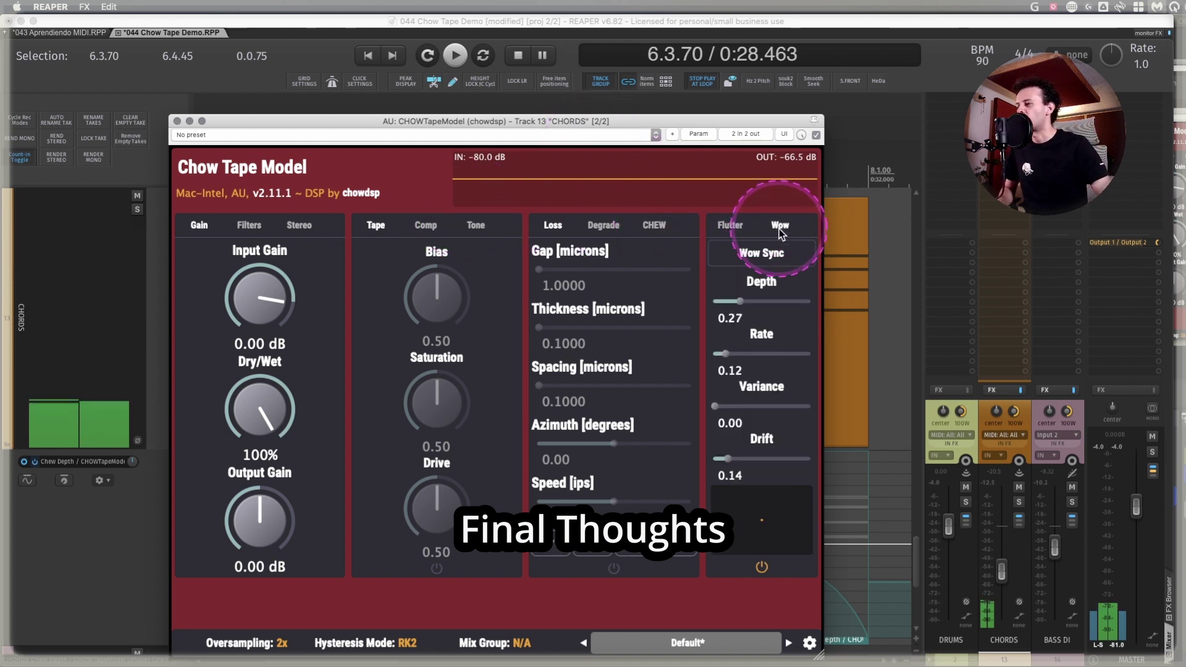
left_click(740, 228)
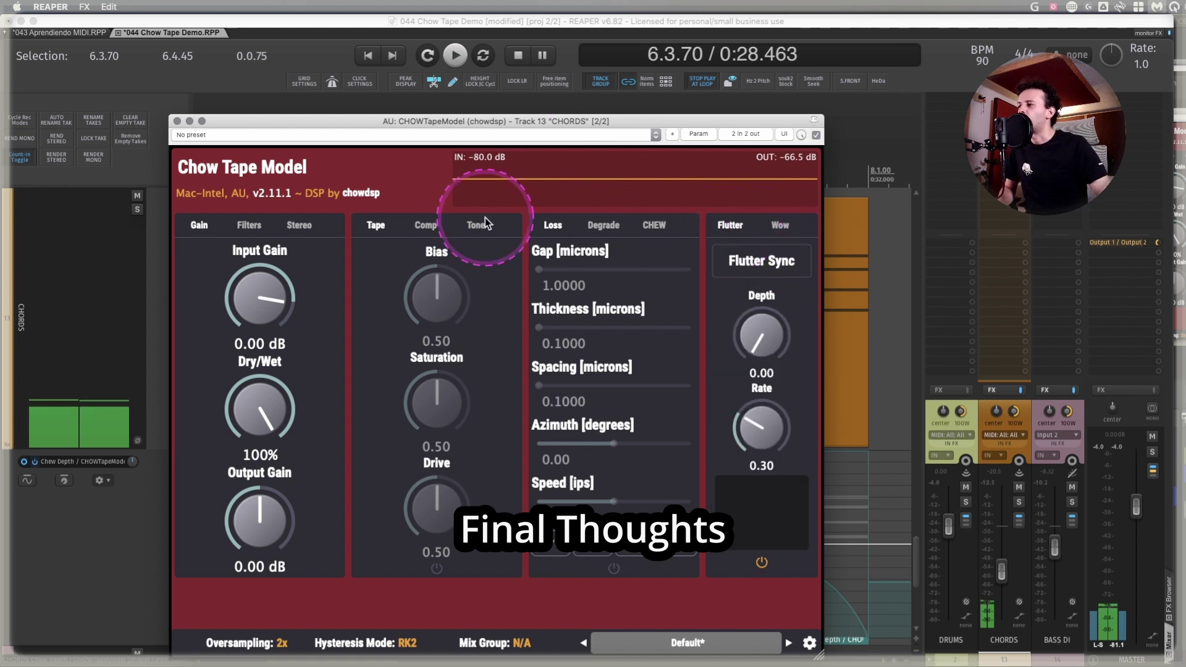
left_click(298, 225)
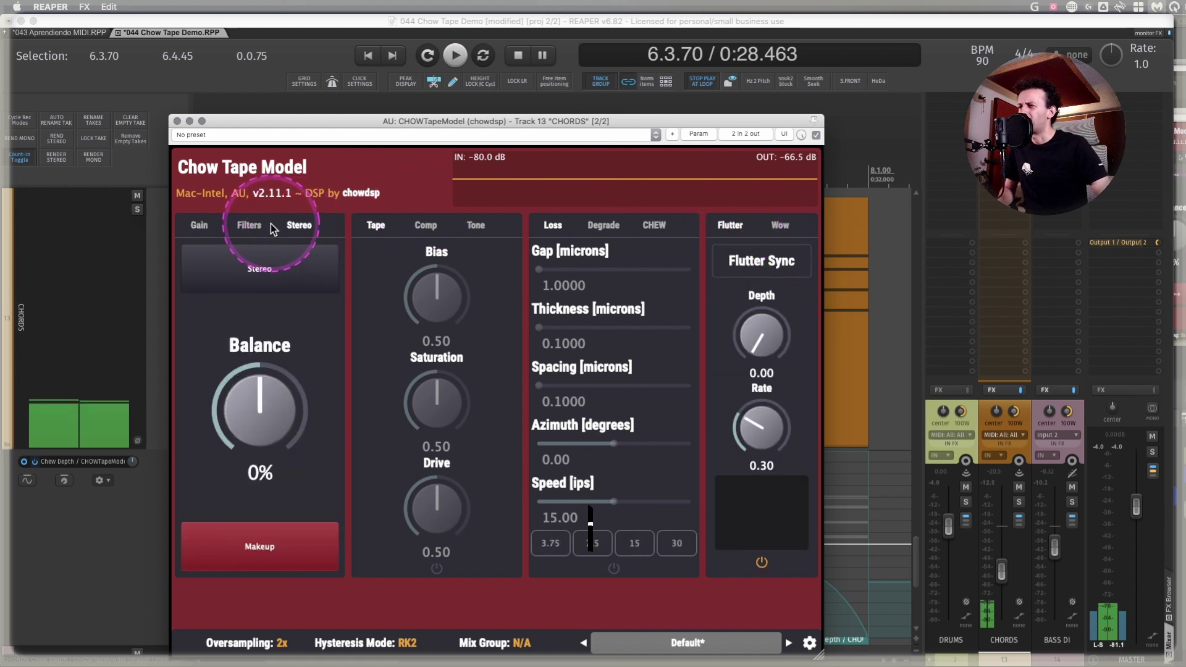
left_click(250, 225)
left_click_drag(225, 118, 254, 107)
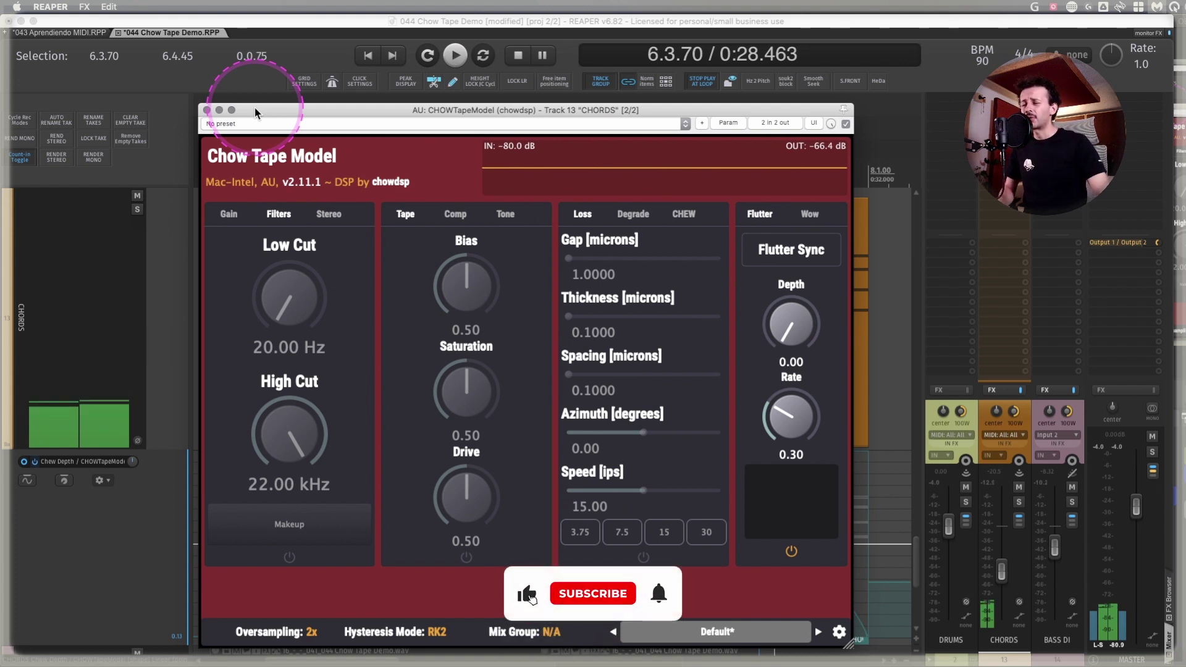
left_click(208, 110)
Shrink the track heights so the whole session fits and select the KICK track
left_click(65, 309)
left_click(65, 309)
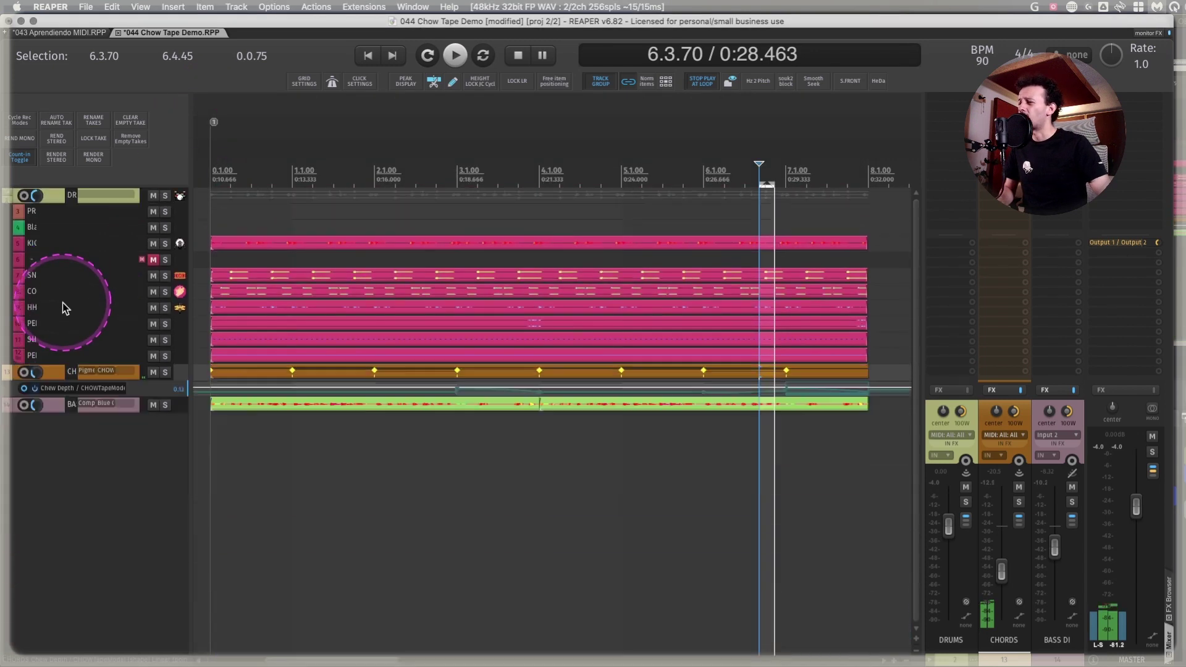
scroll(819, 381, "down", 4)
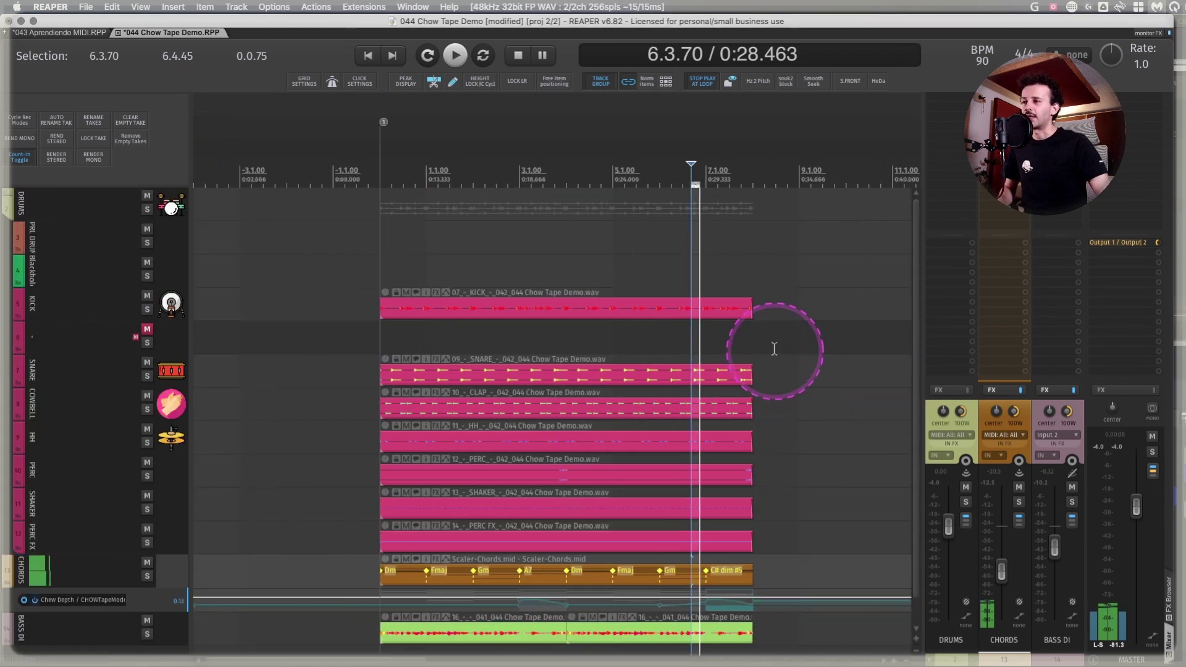
left_click(720, 309)
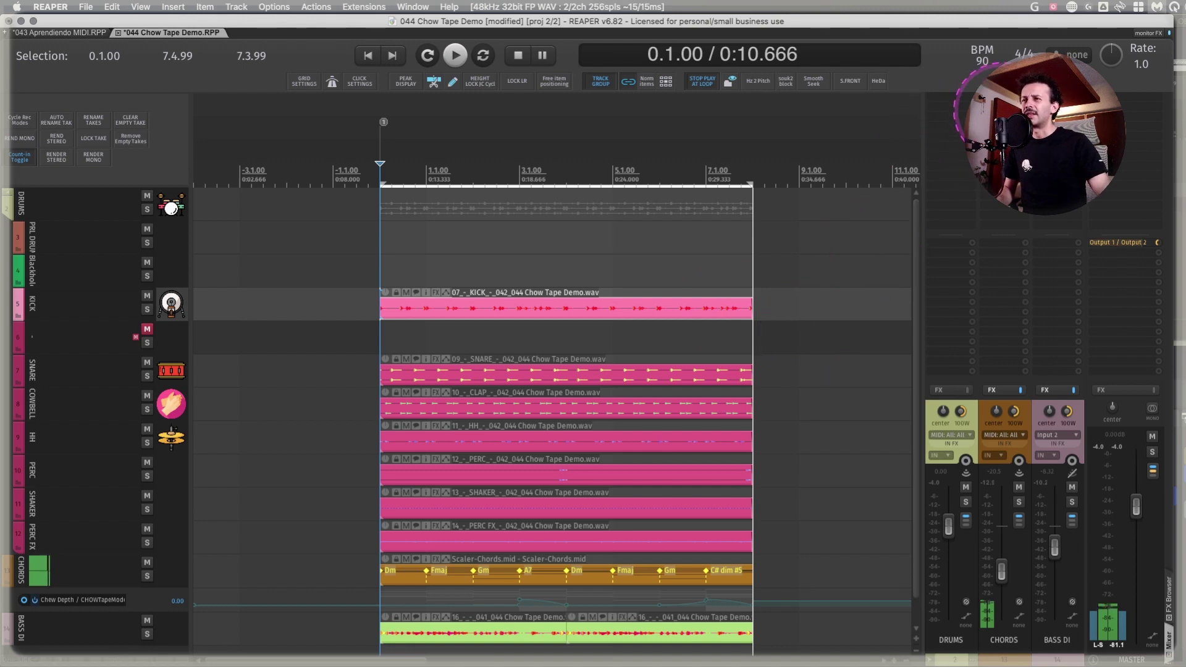
Open the master's Chow Tape Model, enlarge its interface, and set Bias to 0.99
left_click(1112, 97)
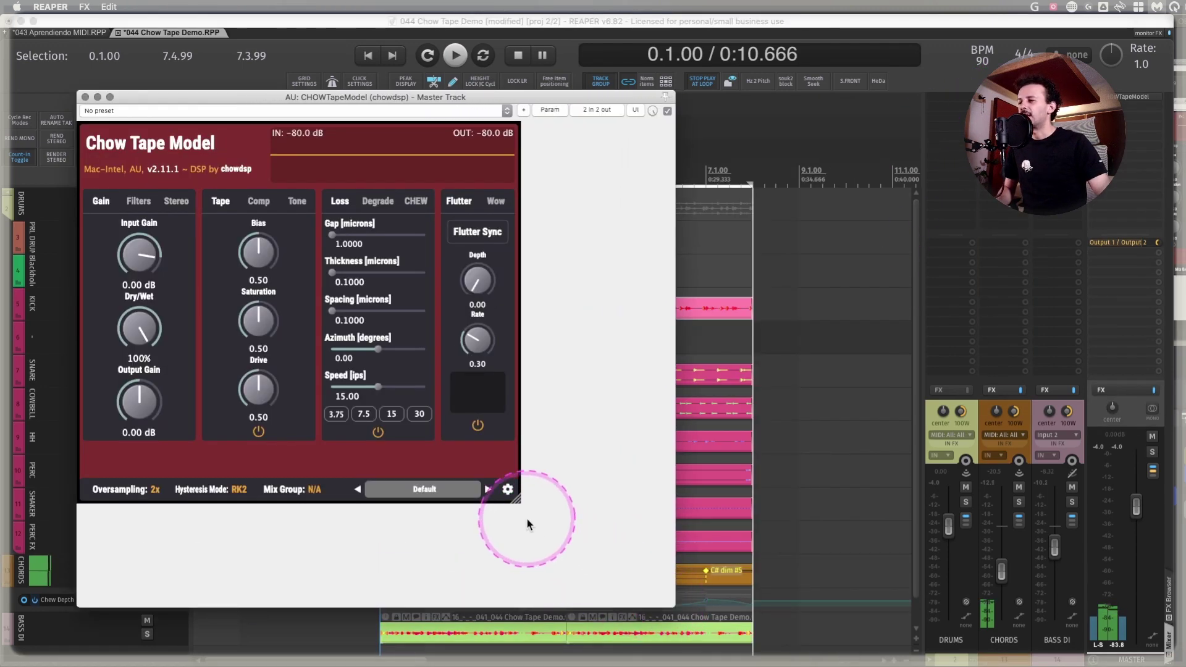
left_click_drag(514, 498, 669, 633)
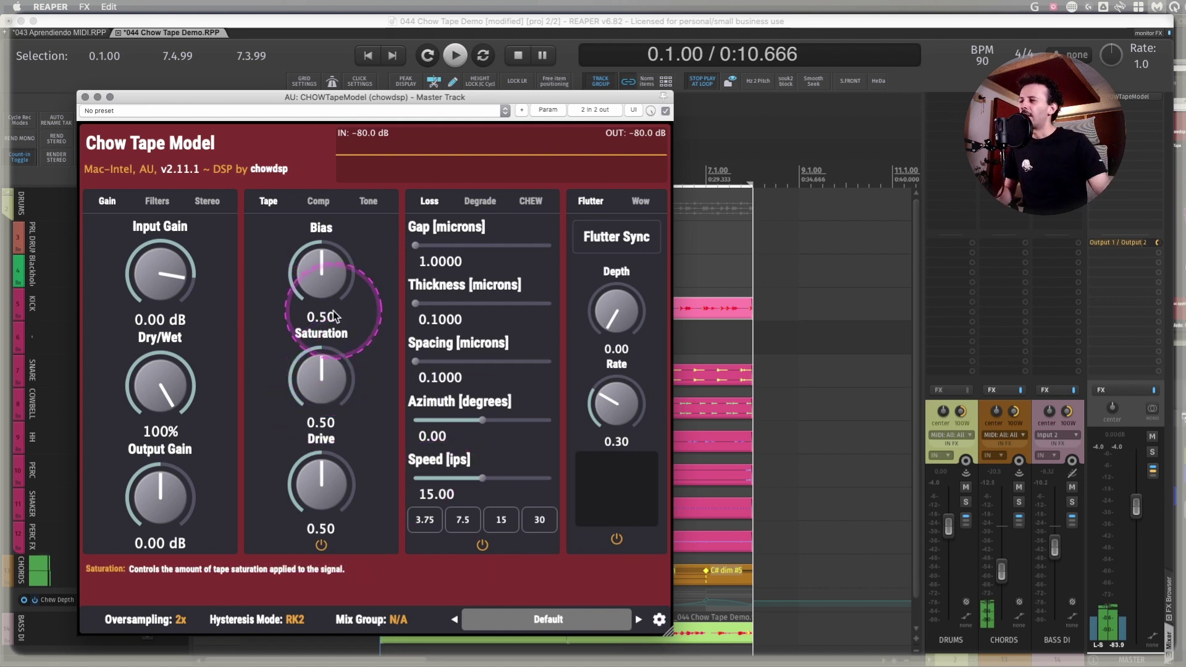
left_click_drag(326, 273, 327, 387)
left_click_drag(338, 446, 323, 273)
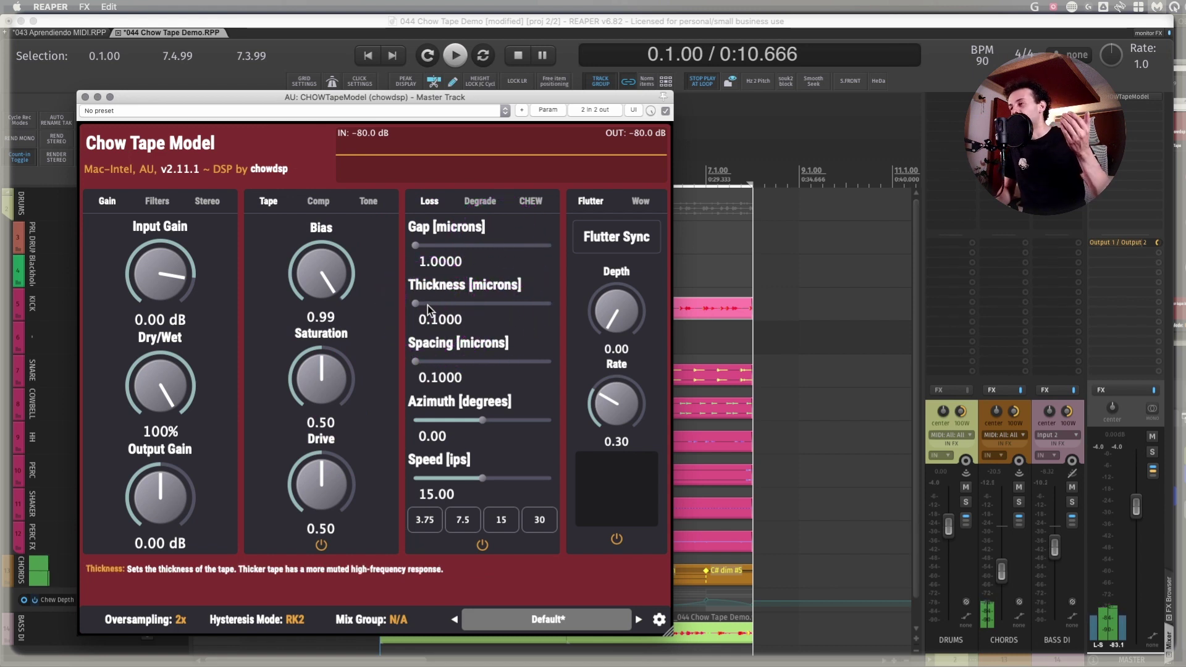
Set Spacing to 0.3713, then during playback Saturation to 0.78 and Drive to 0.30
left_click(427, 357)
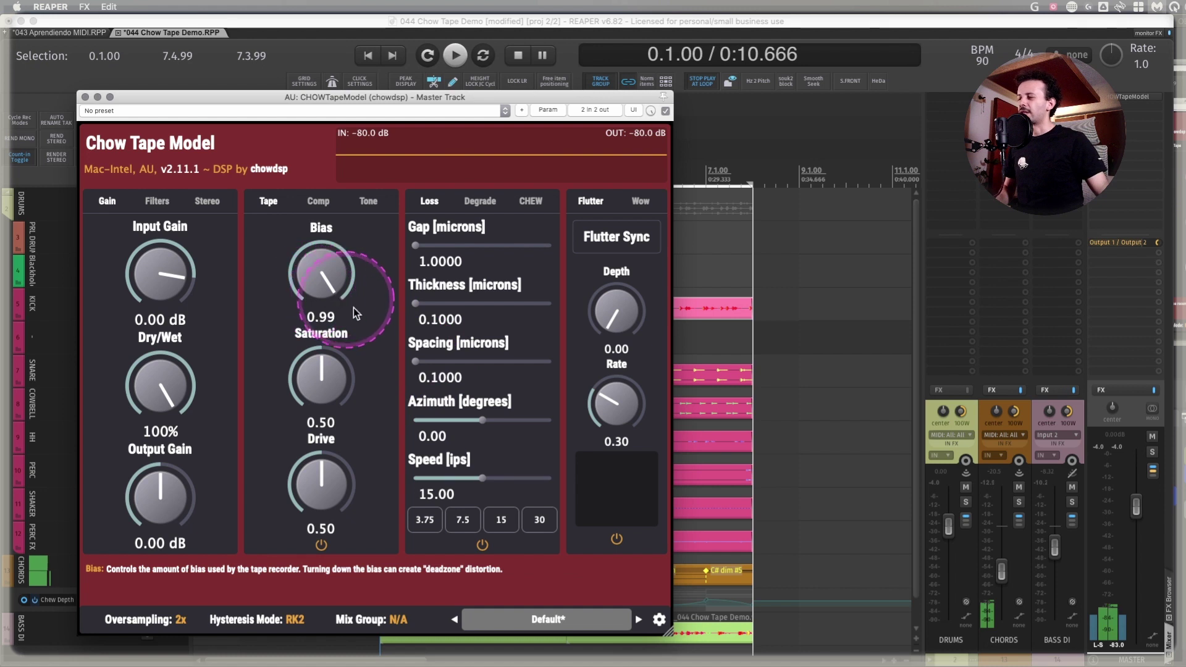
scroll(428, 366, "up", 1)
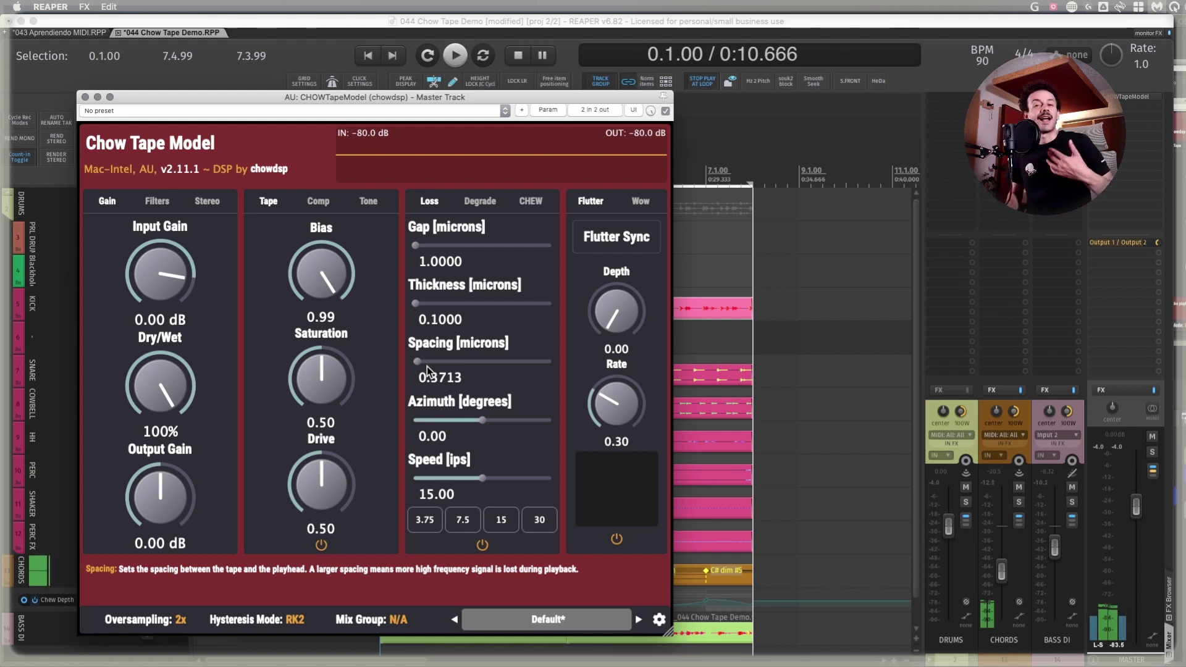
left_click(695, 407)
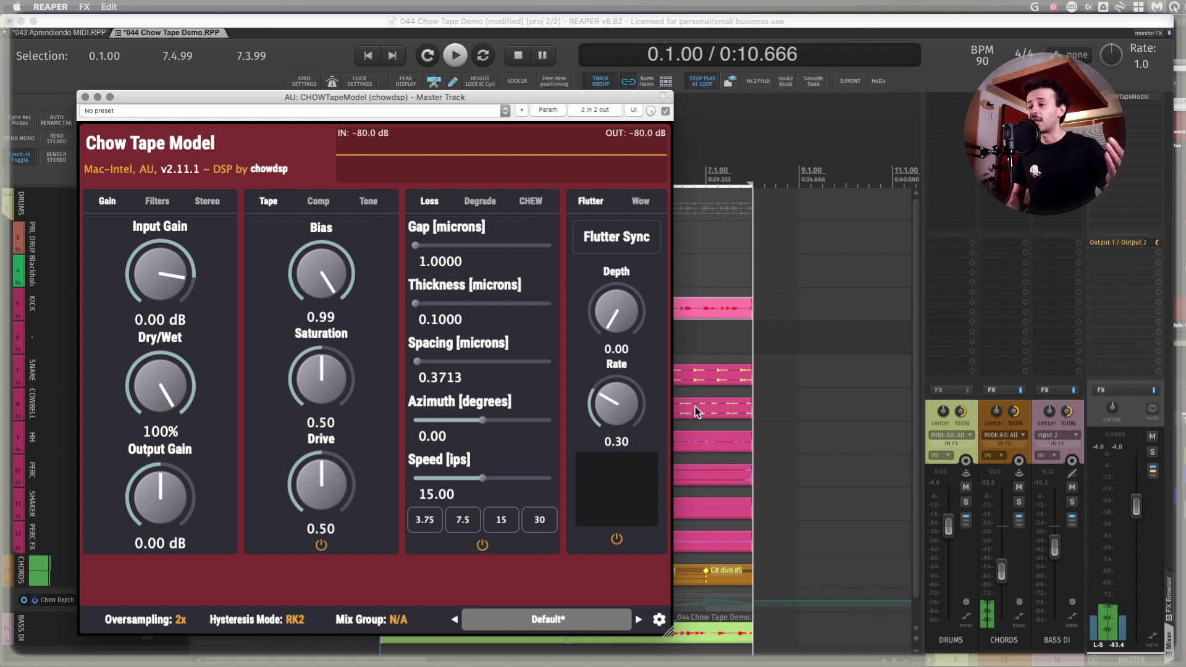
key("space")
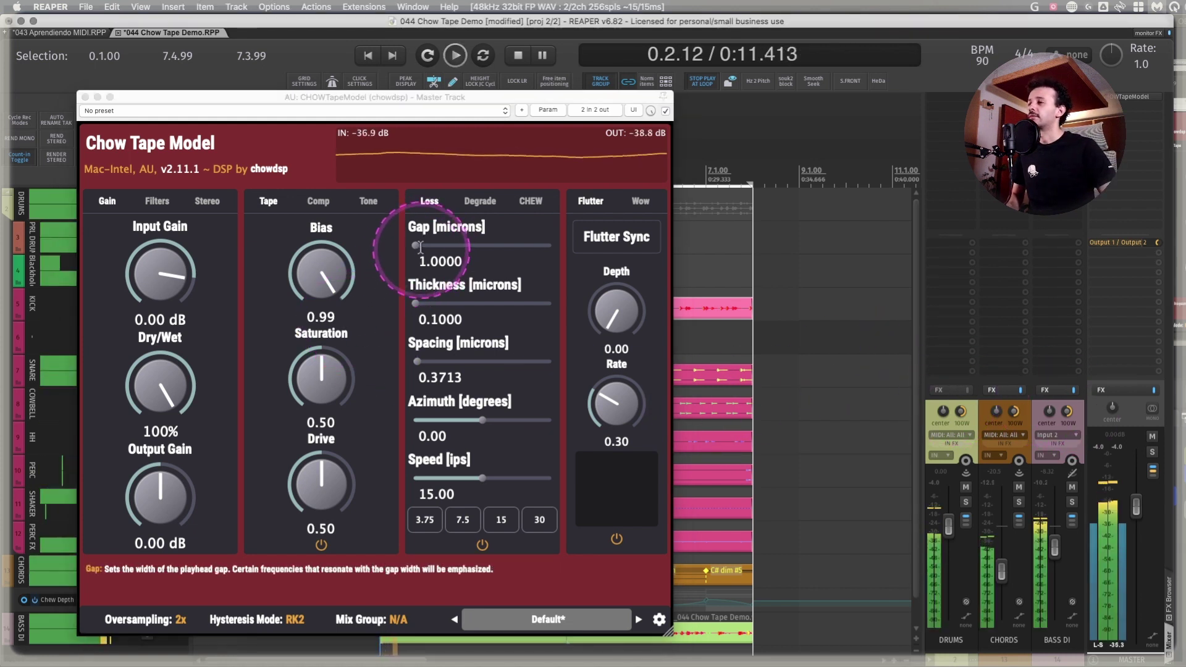
left_click_drag(316, 375, 318, 442)
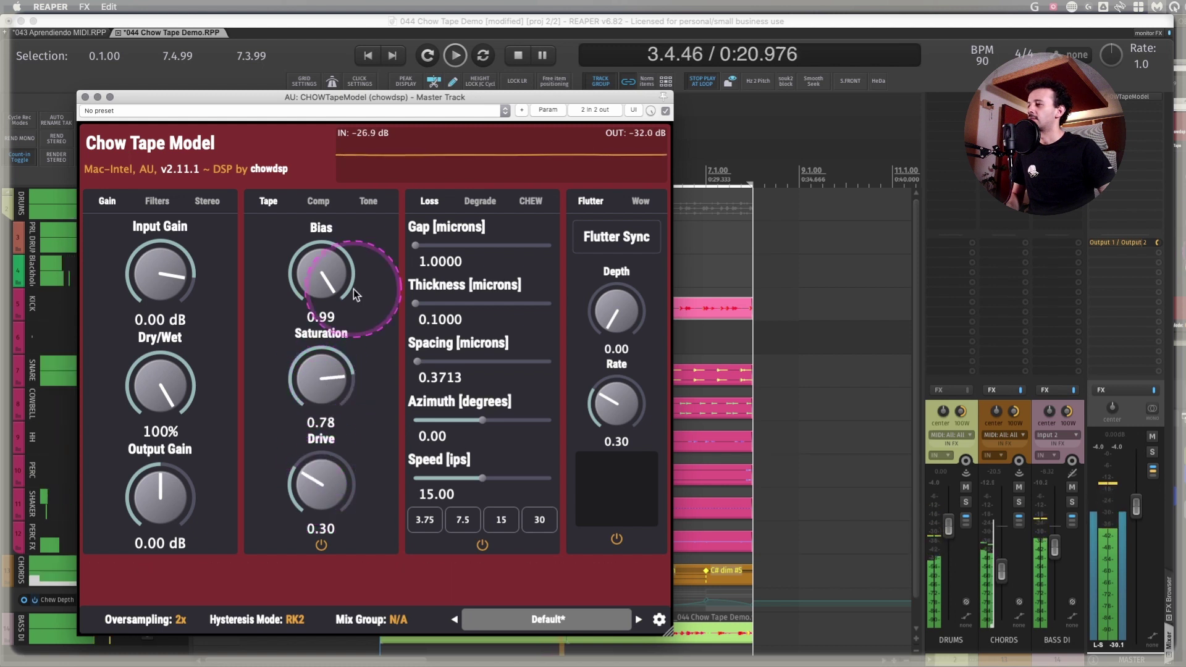
Turn on tape compression with 50 ms attack, 174.28 ms release and 4.64 dB amount
left_click(319, 202)
left_click(320, 545)
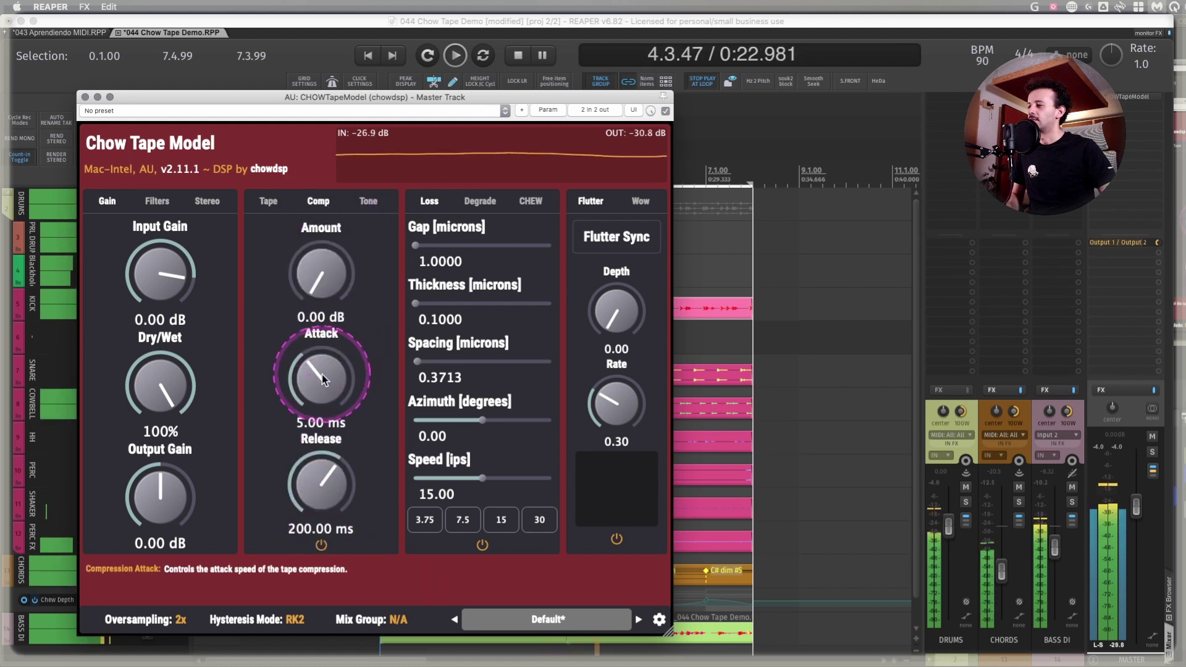
left_click_drag(321, 374, 337, 213)
left_click_drag(335, 465, 332, 377)
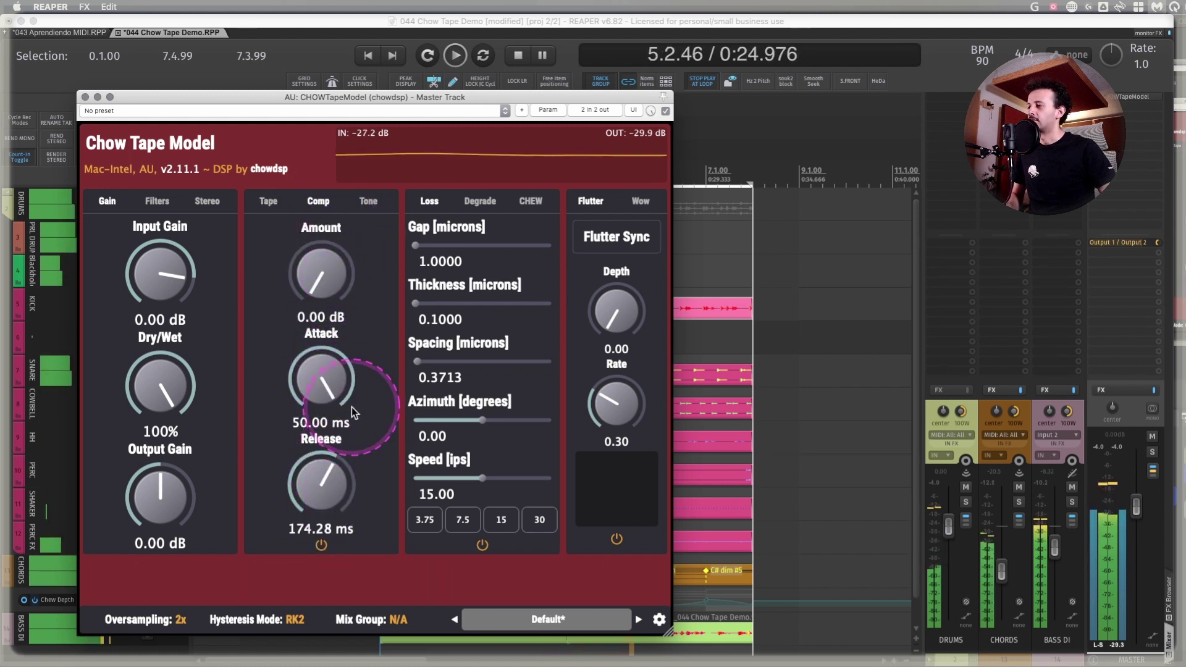
left_click_drag(321, 262, 492, 249)
Set the loss Gap to 17.2941, Thickness to 10.6662 and Spacing to 2.0615
left_click_drag(512, 244, 500, 245)
left_click_drag(415, 304, 465, 307)
mouse_move(420, 364)
left_mouse_down()
mouse_move(534, 362)
mouse_move(431, 365)
left_mouse_up()
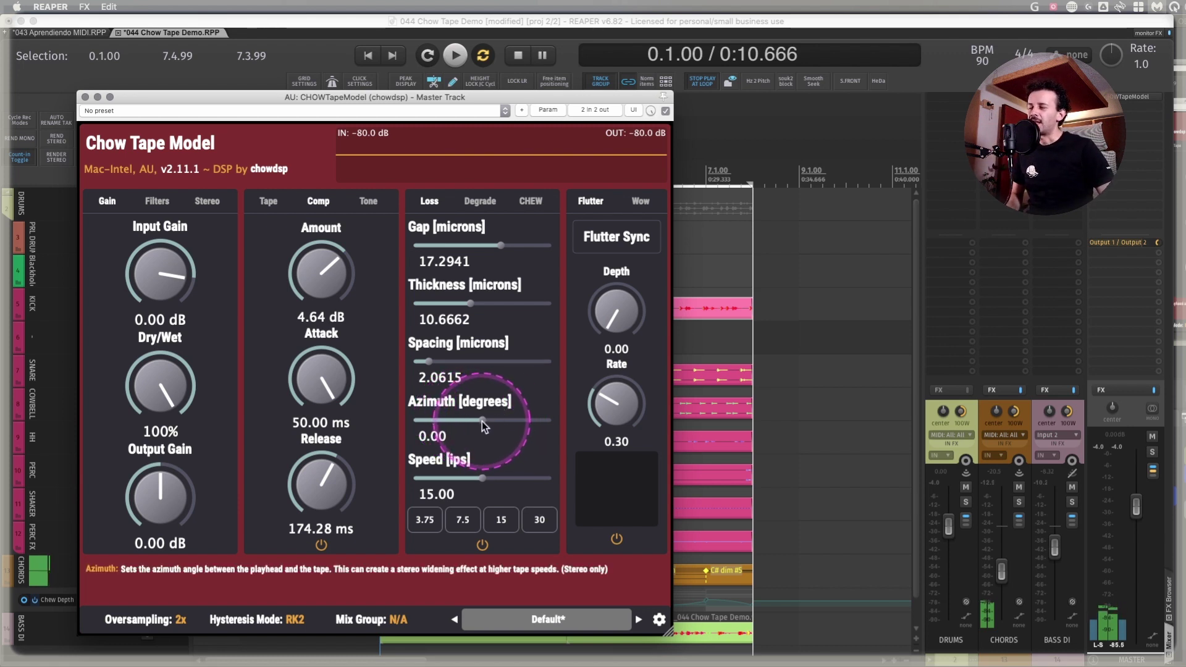
Reset Azimuth to 0.00 and raise the tape Speed to 50 ips during playback
left_click_drag(482, 424, 476, 420)
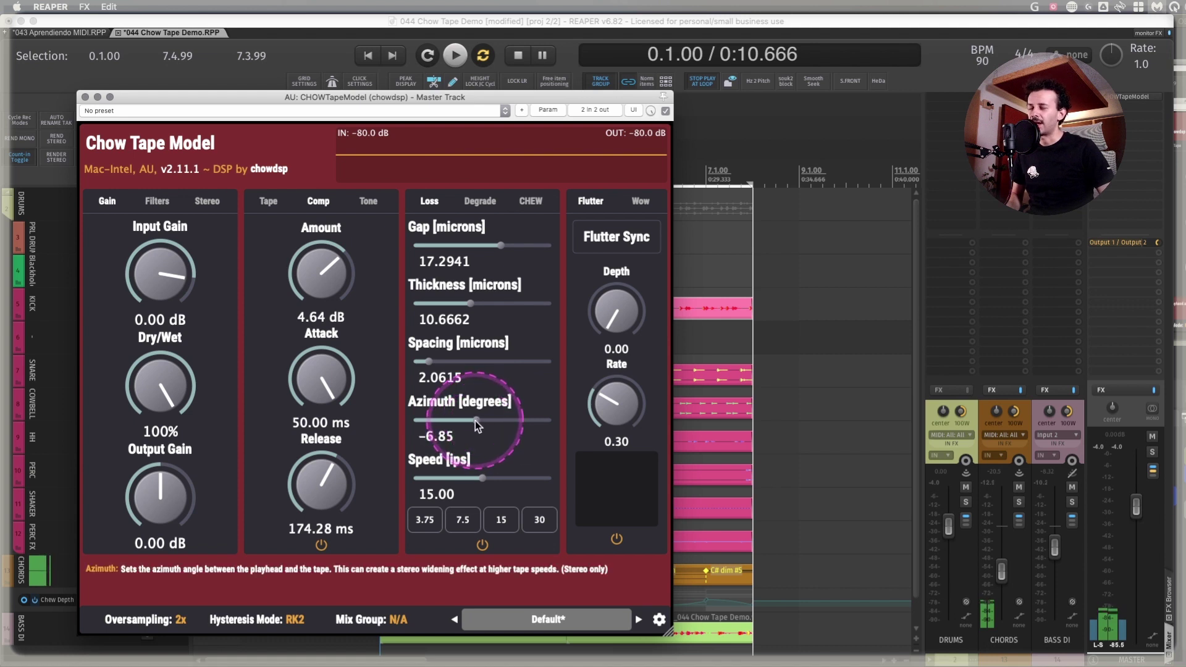
scroll(476, 420, "up", 2)
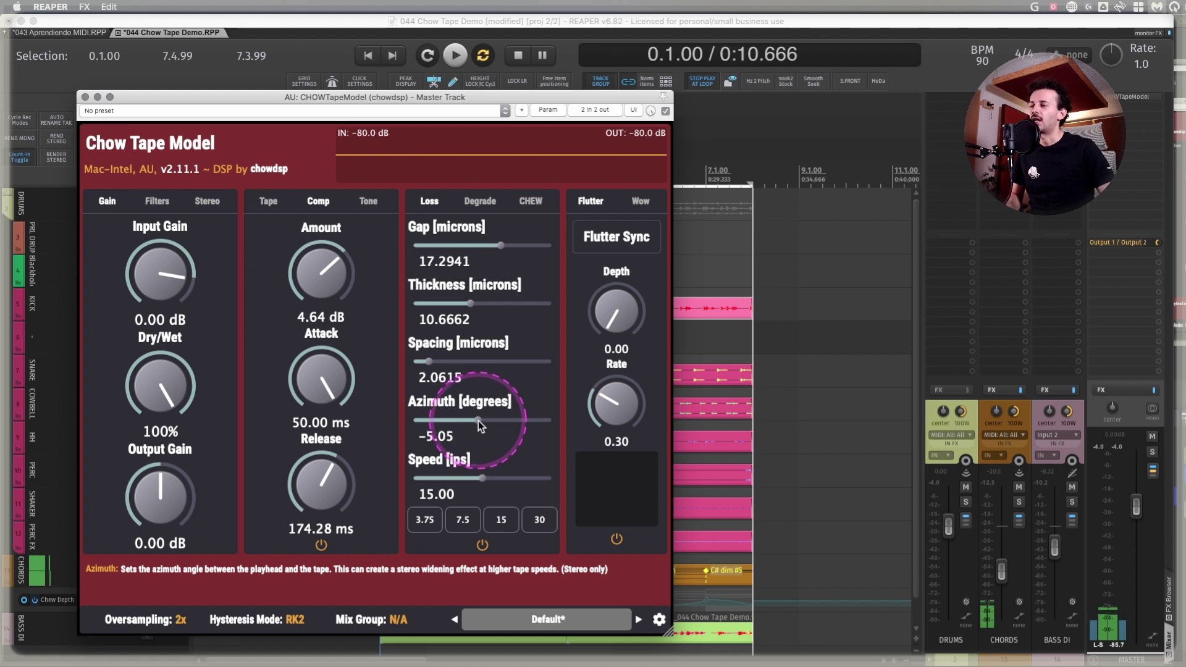
double_click(477, 421)
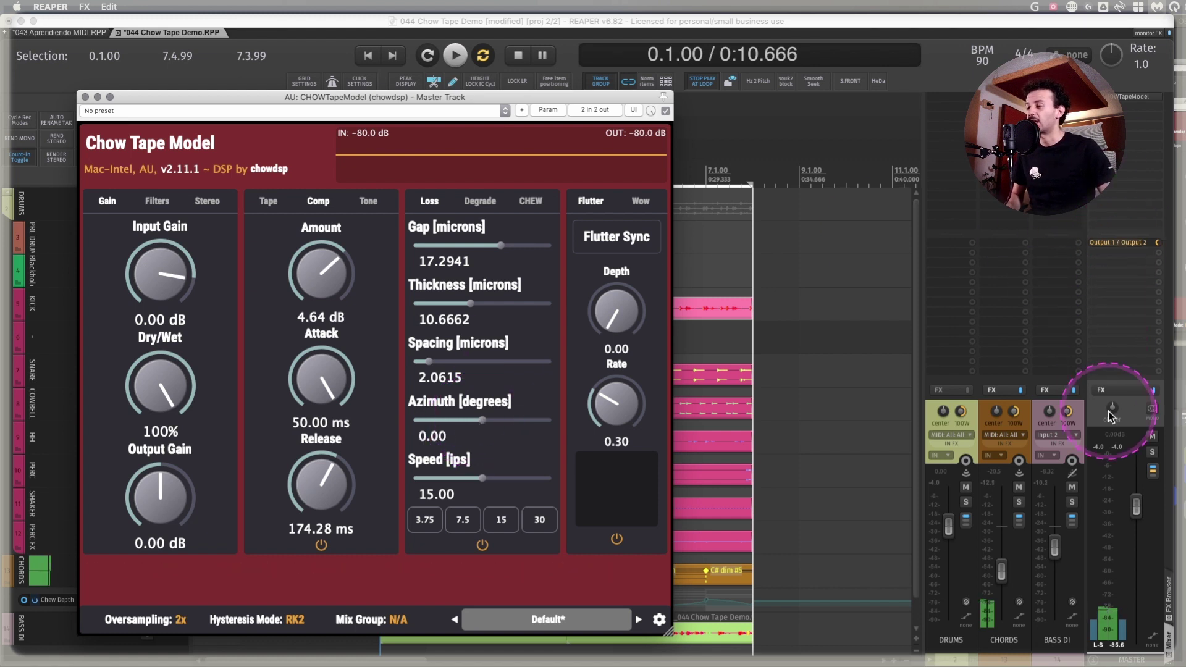
key("space")
left_click_drag(477, 492, 558, 484)
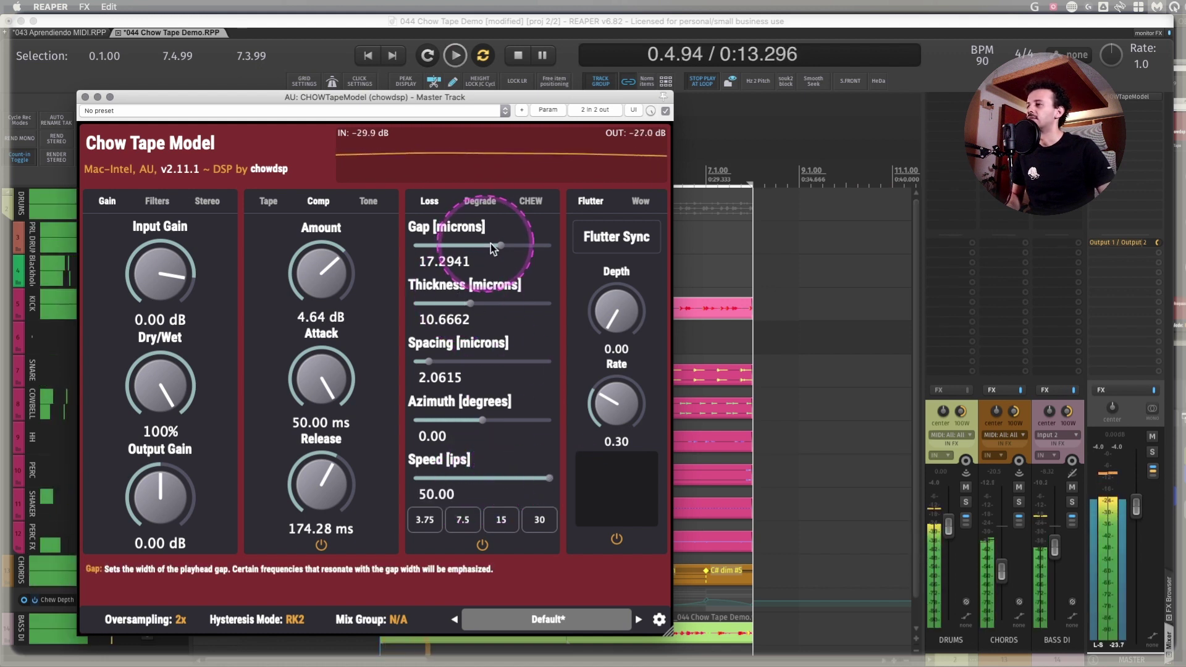
Lower the loss Gap to 3.7913 microns and set Thickness to 14.5068 microns while listening
left_click_drag(500, 245, 485, 248)
left_click_drag(470, 303, 451, 304)
left_click_drag(485, 245, 478, 253)
mouse_move(451, 303)
left_mouse_down()
mouse_move(461, 304)
mouse_move(445, 304)
left_mouse_up()
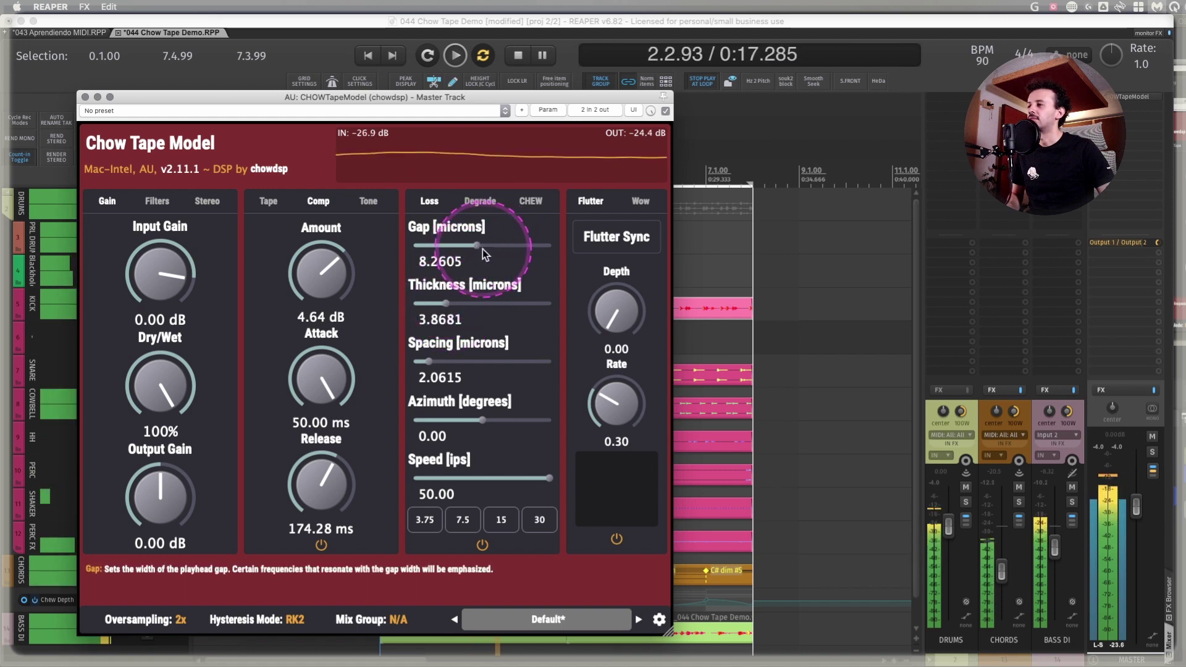
left_click_drag(477, 245, 472, 246)
key("space")
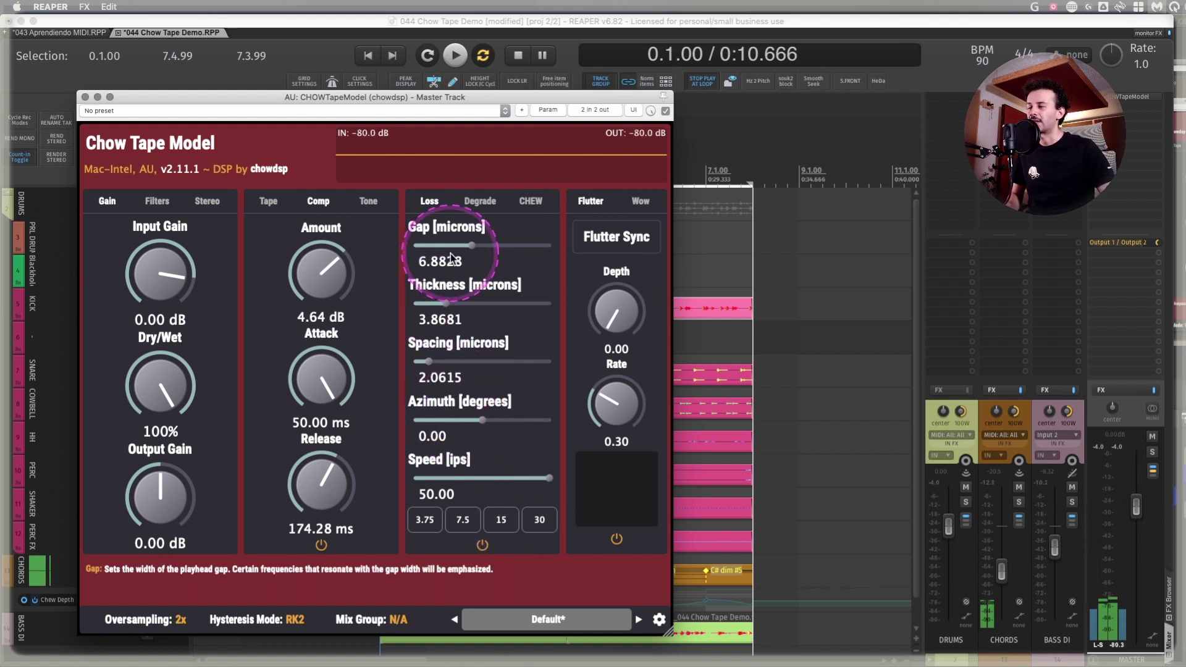
key("space")
left_click_drag(474, 246, 465, 246)
left_click_drag(445, 303, 432, 303)
mouse_move(456, 258)
left_mouse_down()
mouse_move(443, 245)
mouse_move(457, 245)
left_mouse_up()
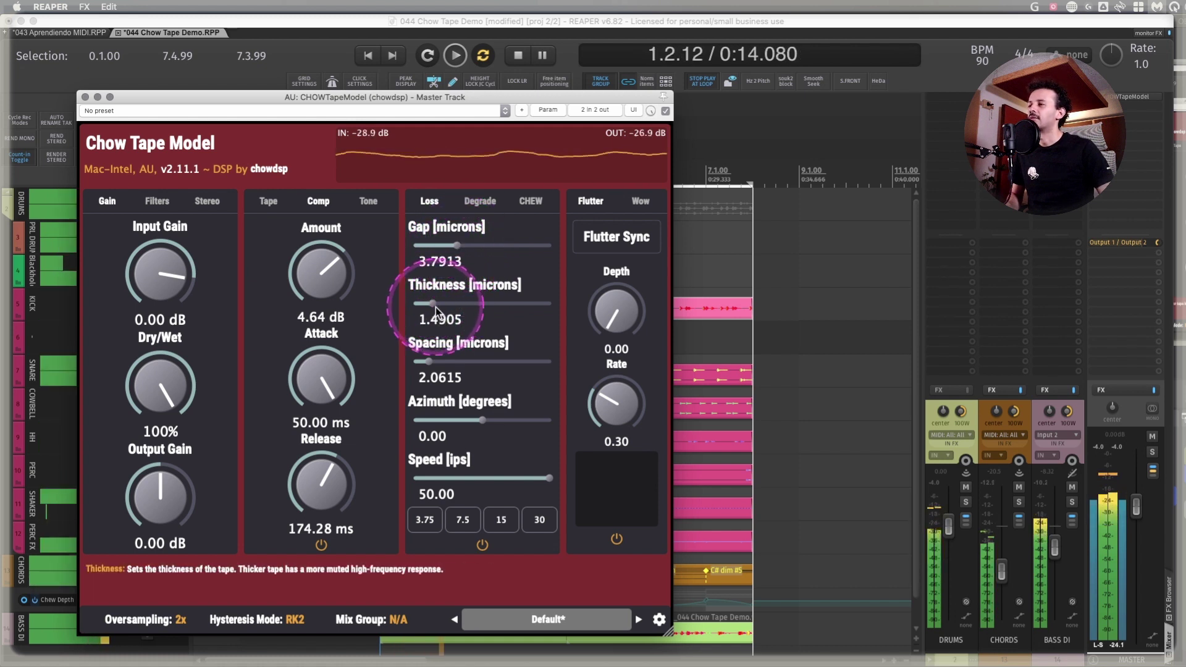
left_click_drag(435, 306, 484, 304)
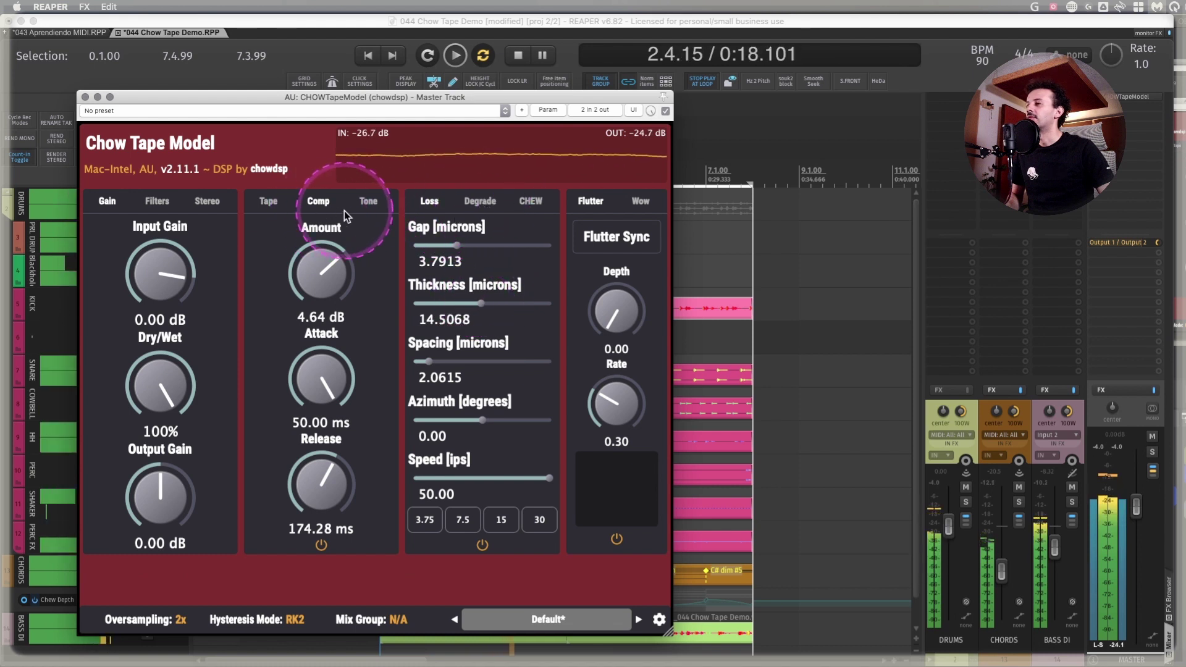
Enable the tape filters with Low Cut at 36.66 Hz and High Cut at 18.77 kHz
left_click(158, 200)
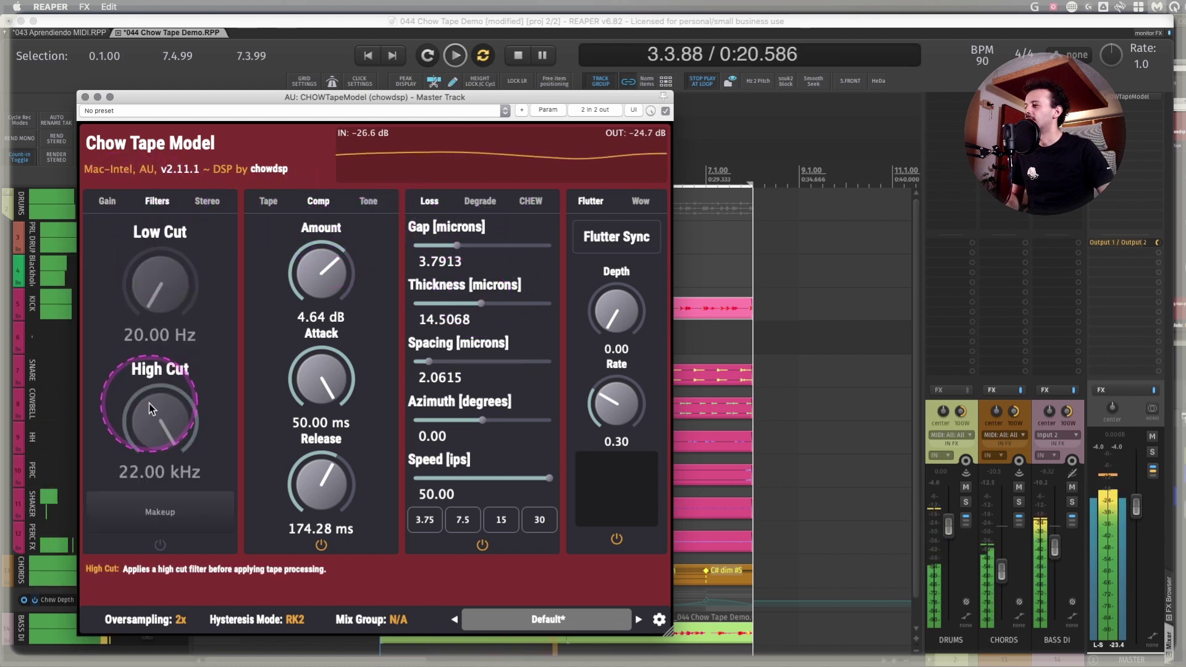
left_click(159, 545)
left_click_drag(168, 253, 167, 261)
left_click_drag(176, 425, 175, 440)
Set tone Treble to 0.48 and switch on chew with a slight depth increase
left_click(366, 200)
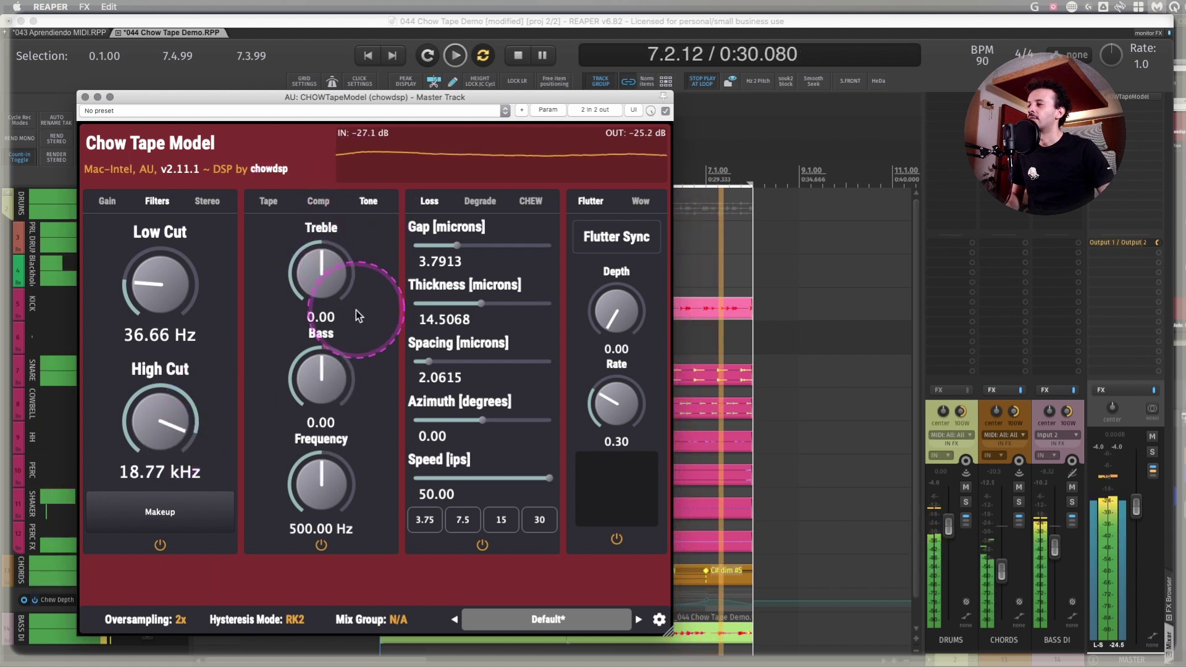
mouse_move(322, 249)
left_mouse_down()
mouse_move(318, 207)
mouse_move(321, 242)
left_mouse_up()
left_click(531, 201)
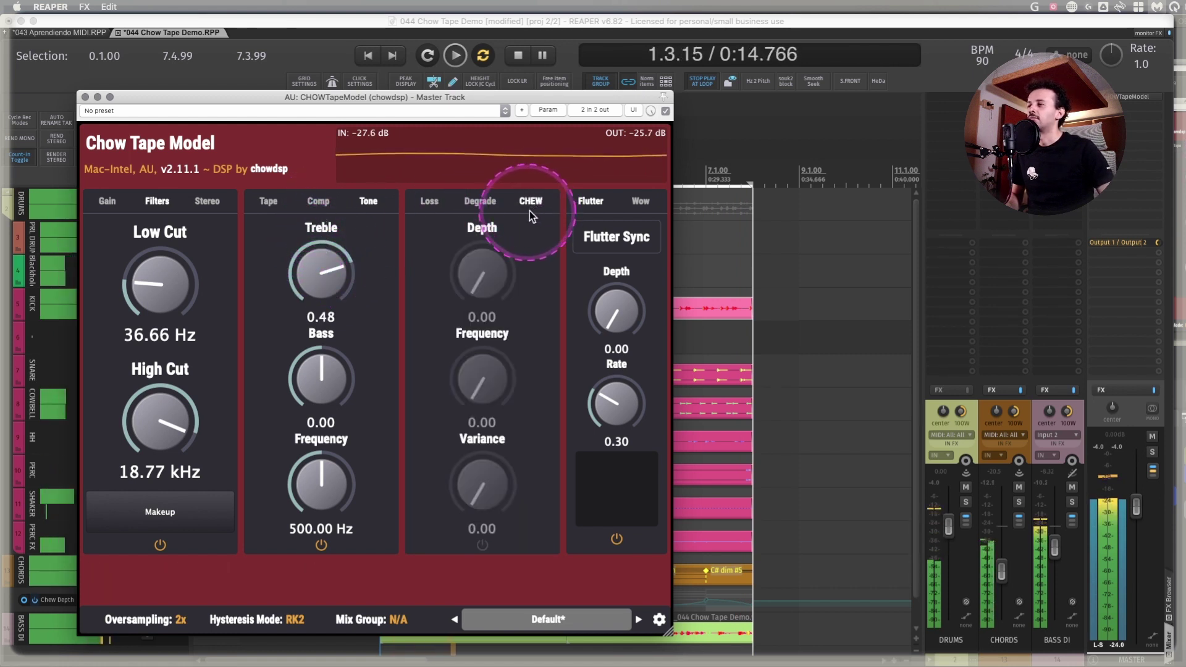
left_click(482, 544)
left_click_drag(482, 275, 492, 530)
Turn chew off on the master Chow Tape Model and bring up its Gain controls
left_click(482, 544)
left_click(109, 204)
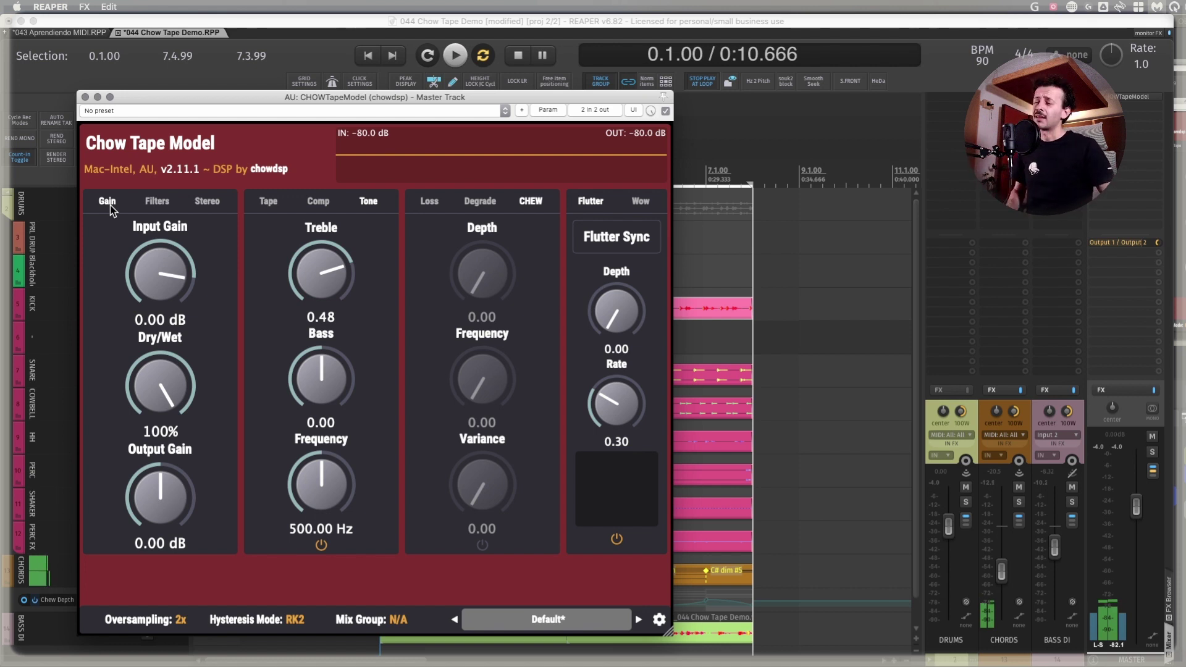
Close the master tape window, arrange the drum tape windows, and set hi-hat to Mix Group 4
left_click(85, 97)
left_click(394, 111)
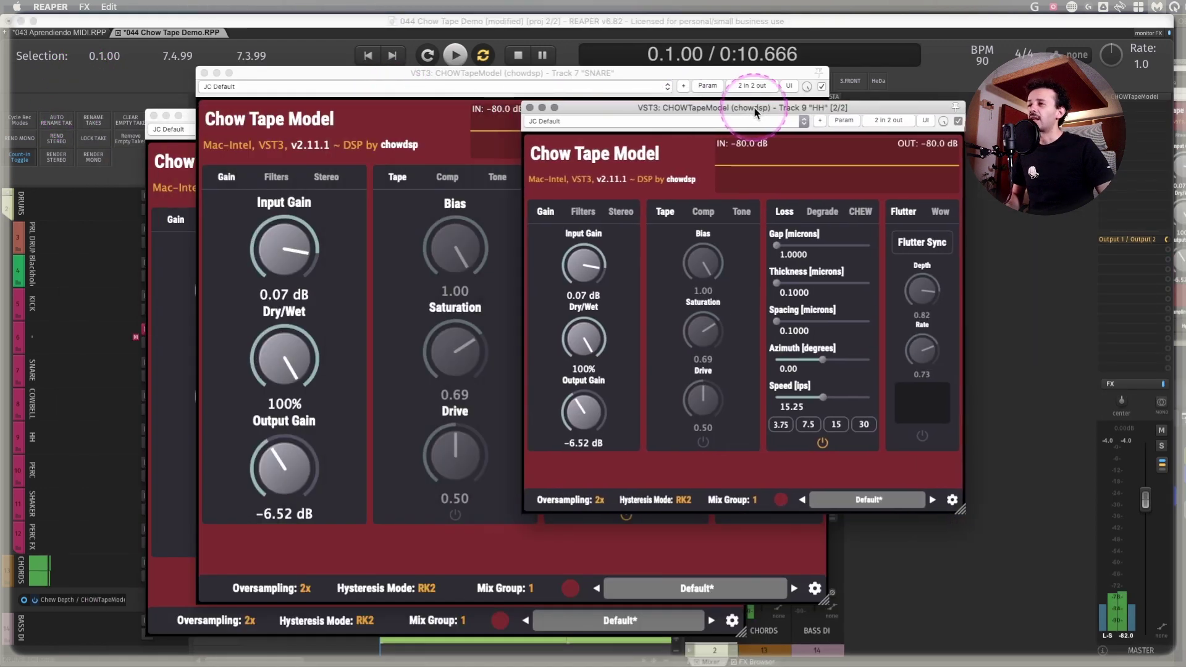
left_click(588, 71)
left_click_drag(588, 72, 458, 65)
left_click_drag(813, 108, 813, 57)
left_click(841, 449)
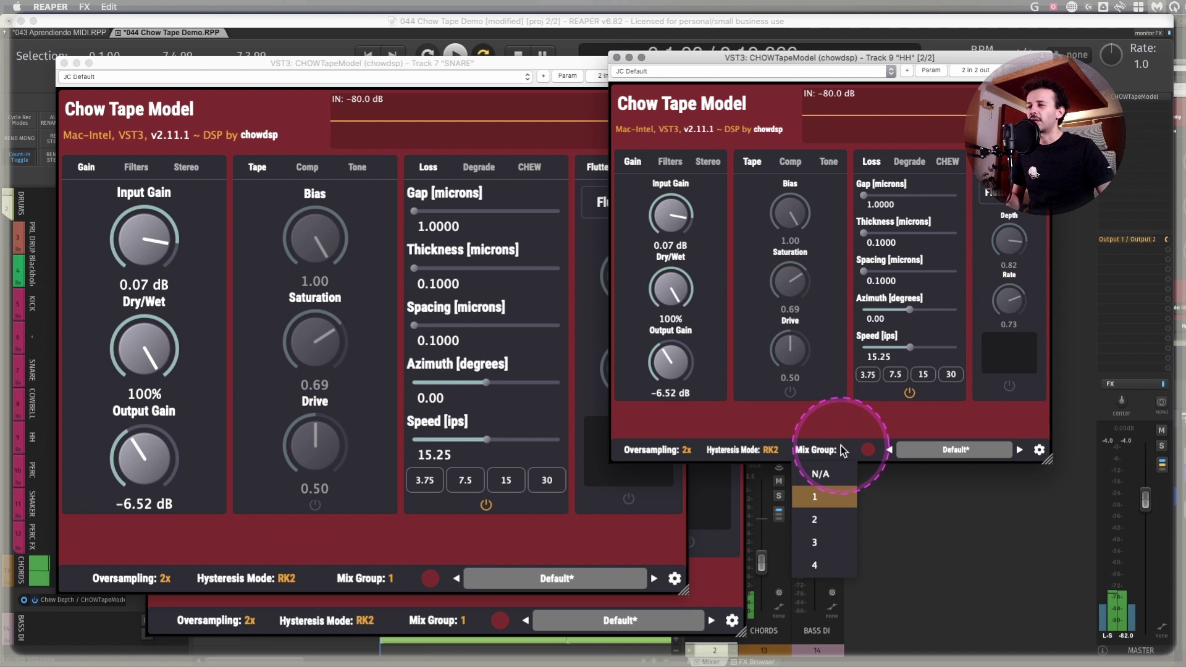
left_click(815, 565)
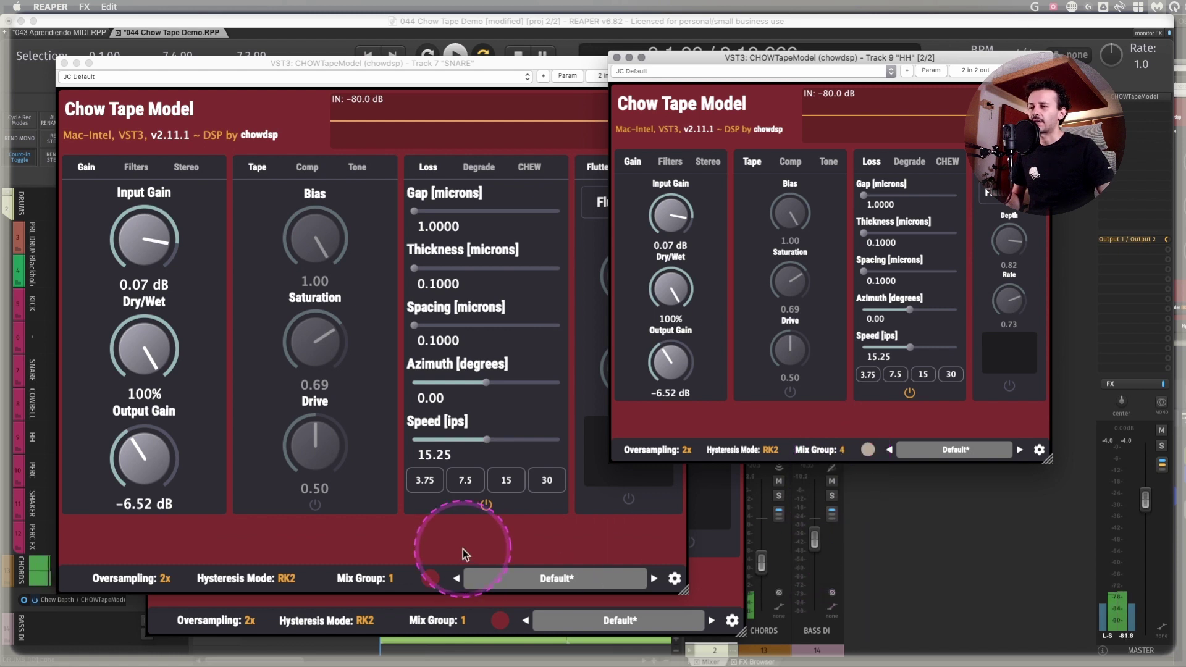
Close the snare window, set the kick instance to Mix Group 4, and place kick and hi-hat side by side
left_click_drag(140, 64, 195, 66)
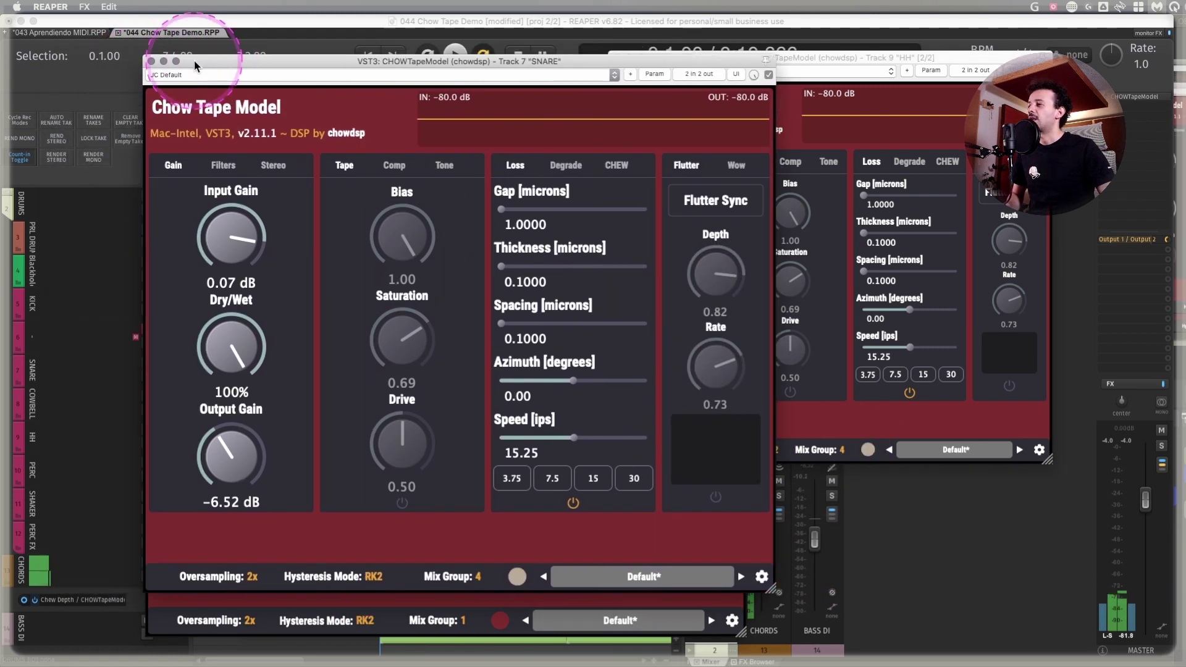
left_click(151, 62)
left_click(459, 622)
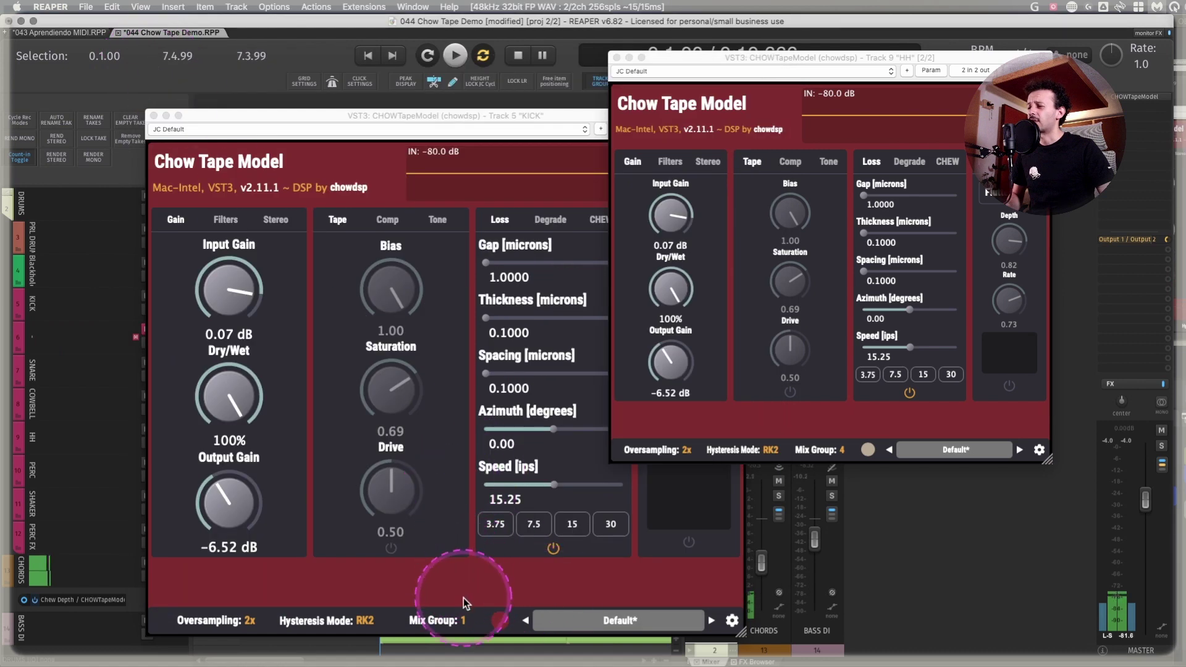
left_click(462, 621)
left_click(424, 590)
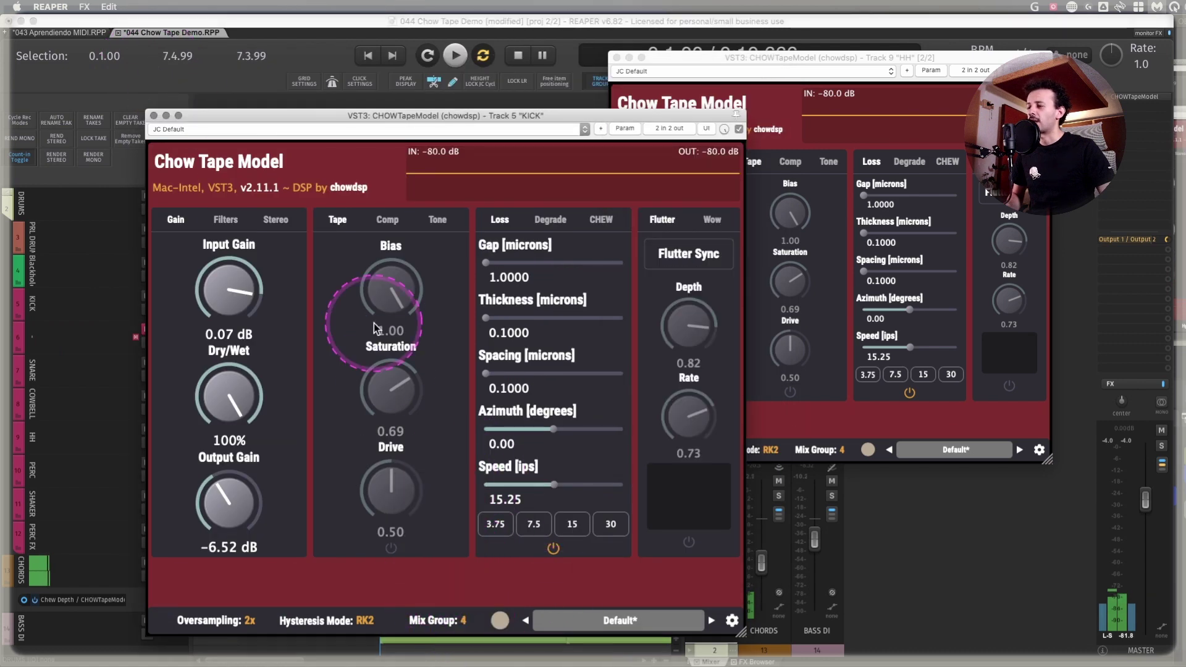
left_click_drag(357, 118, 217, 40)
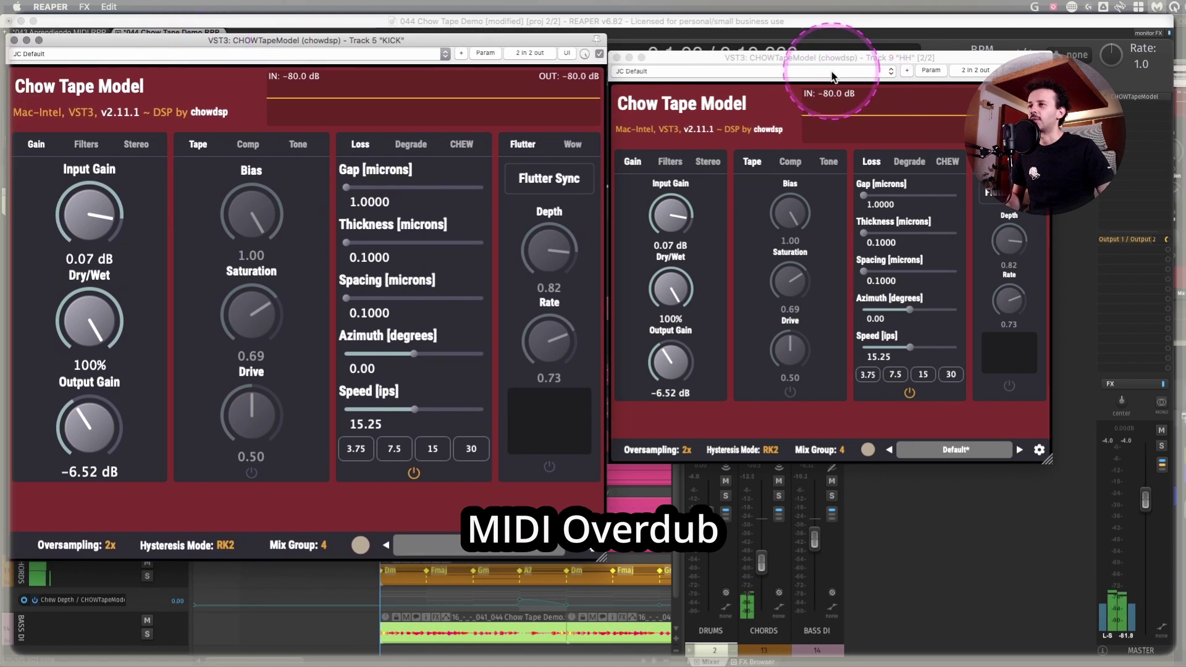
left_click_drag(832, 74, 856, 222)
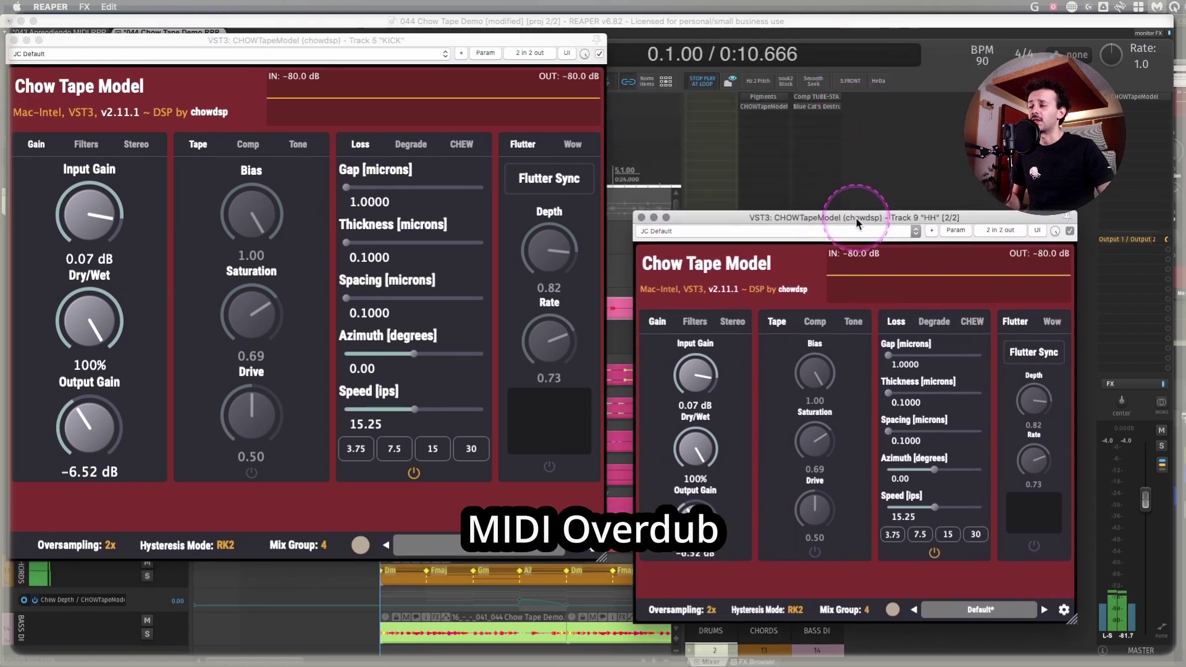
Try hysteresis modes RK4, NR4 and NR8 on the linked hi-hat instance
left_click(796, 610)
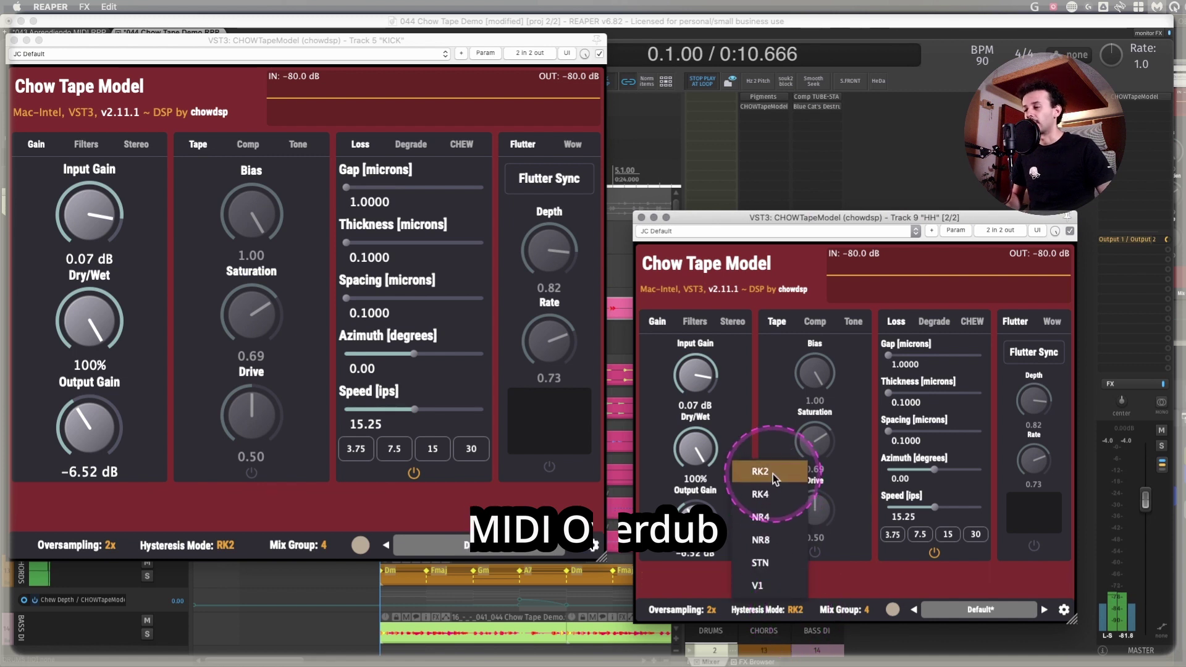
left_click(770, 499)
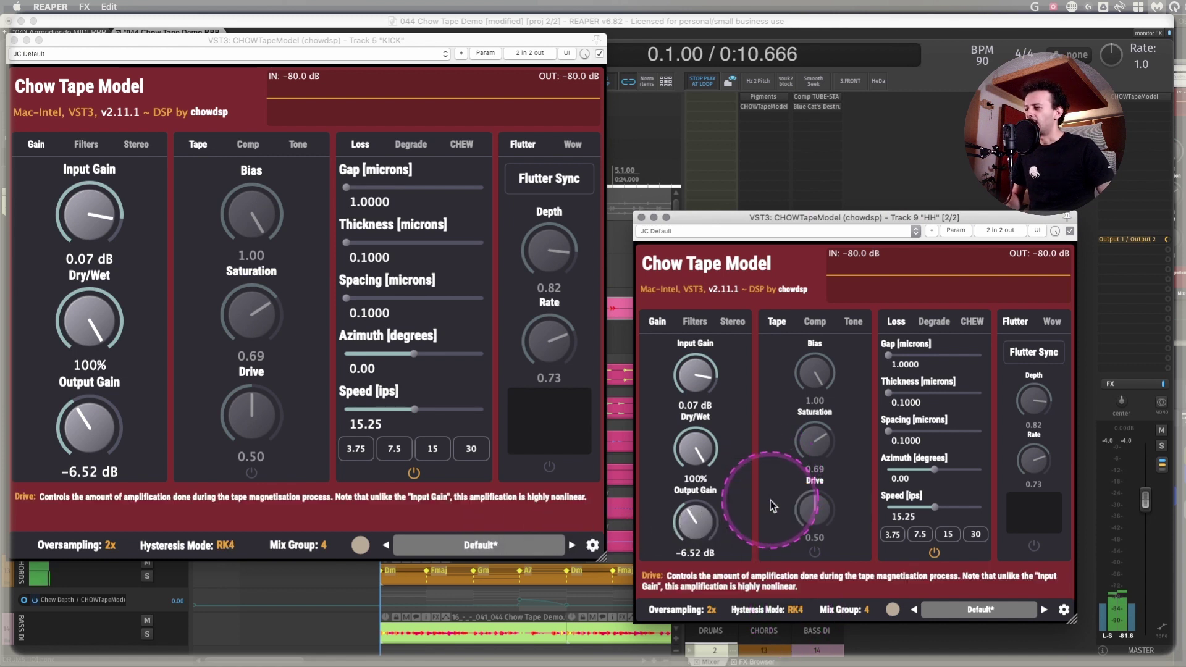
left_click(802, 608)
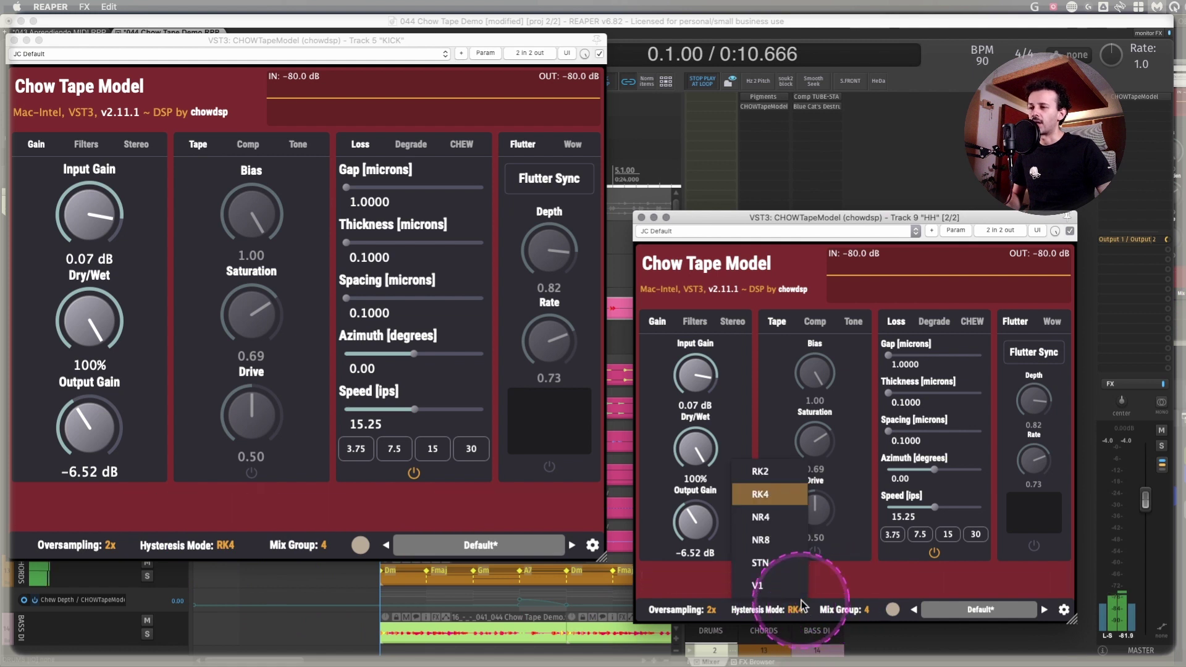
left_click(776, 520)
left_click(801, 612)
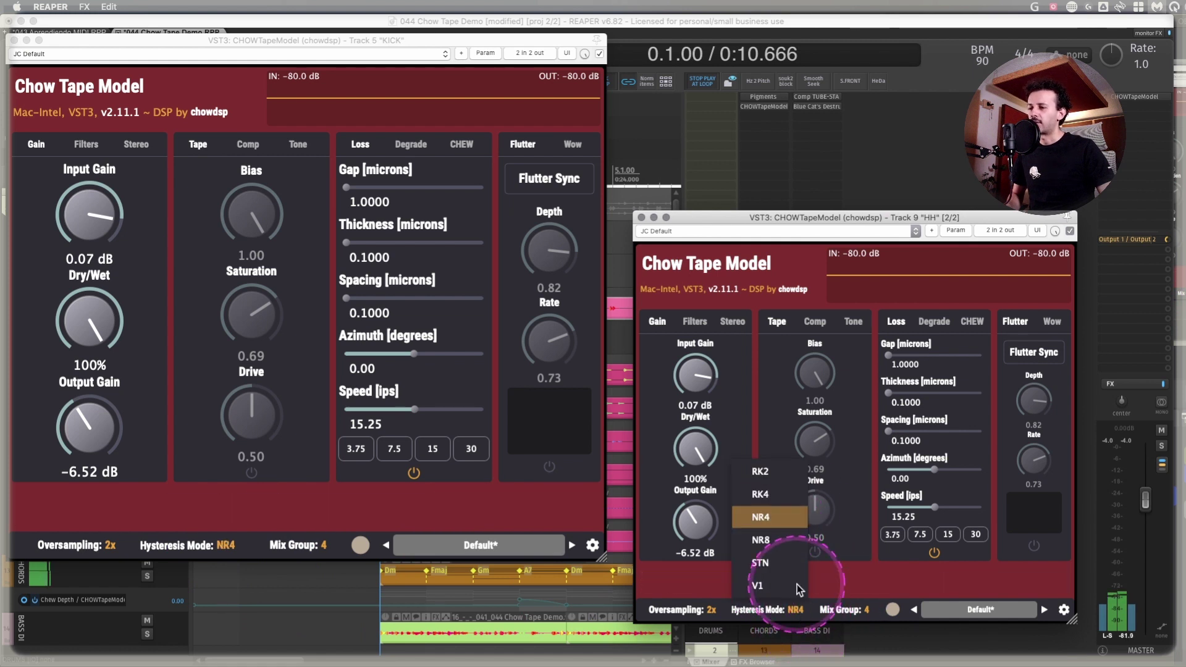
left_click(780, 543)
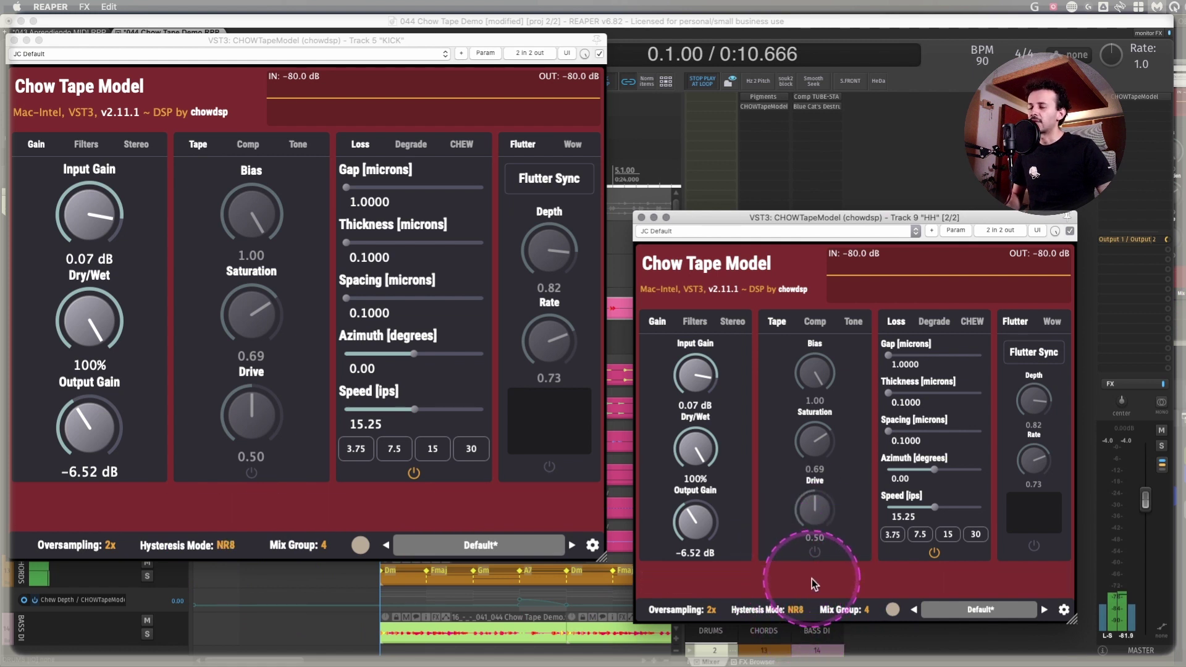
During playback, audition RK2 and RK4, settle on STN hysteresis mode, then stop playback
key("space")
left_click(799, 610)
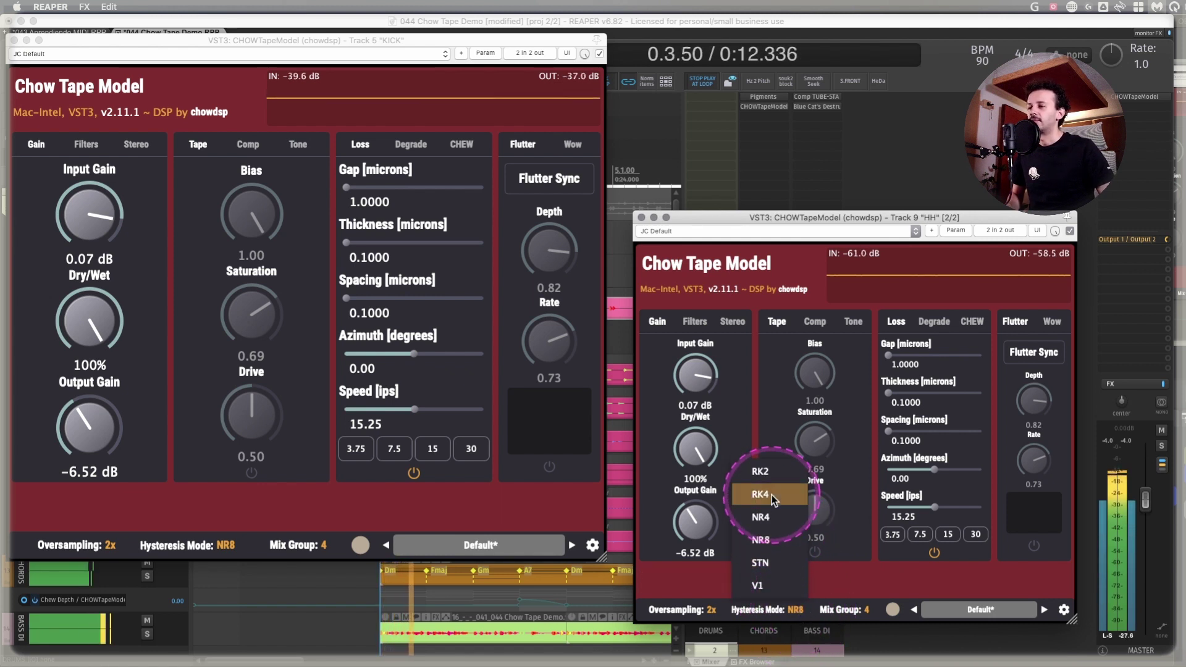
left_click(774, 473)
left_click(801, 612)
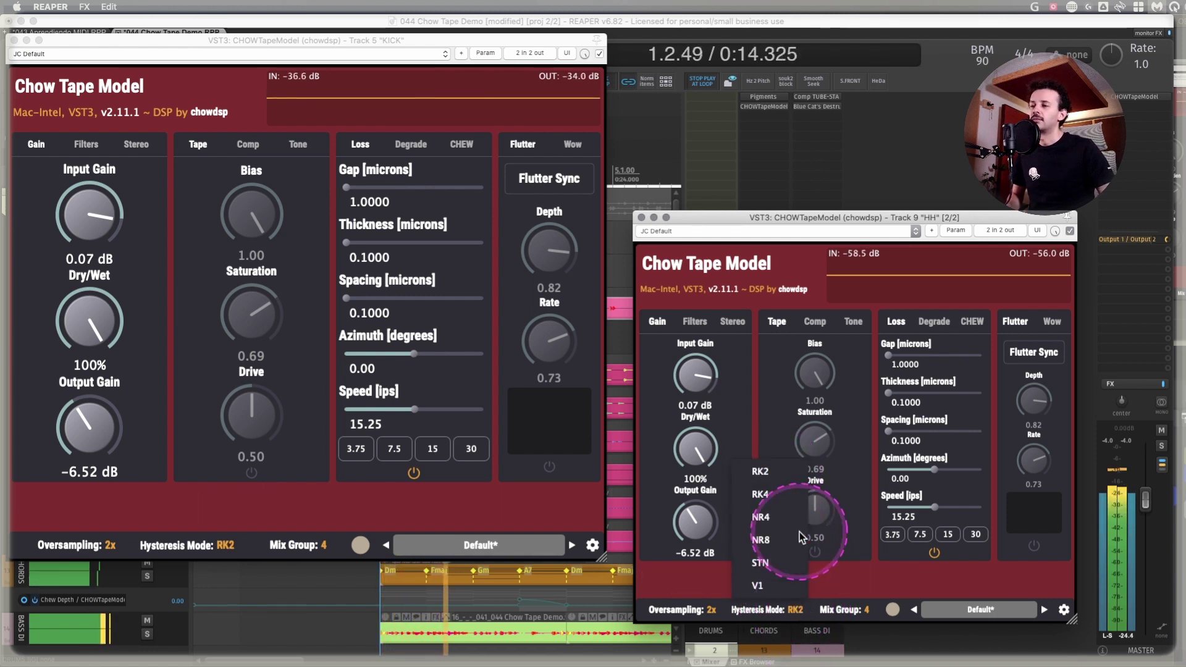
left_click(773, 499)
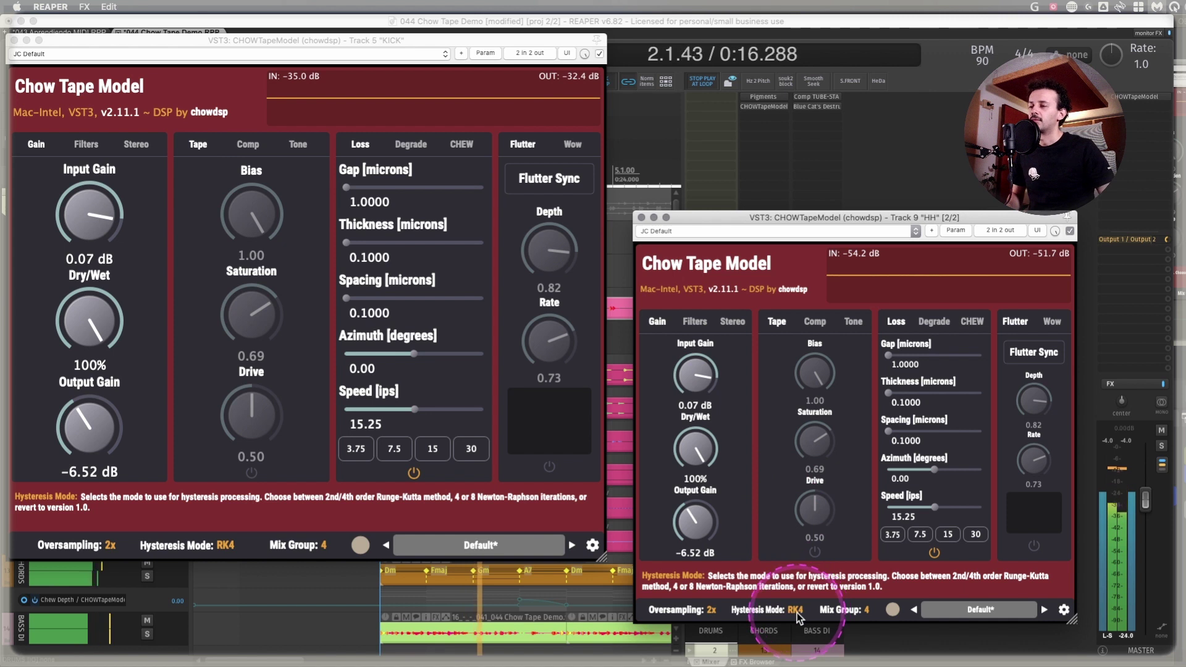
left_click(797, 611)
left_click(770, 563)
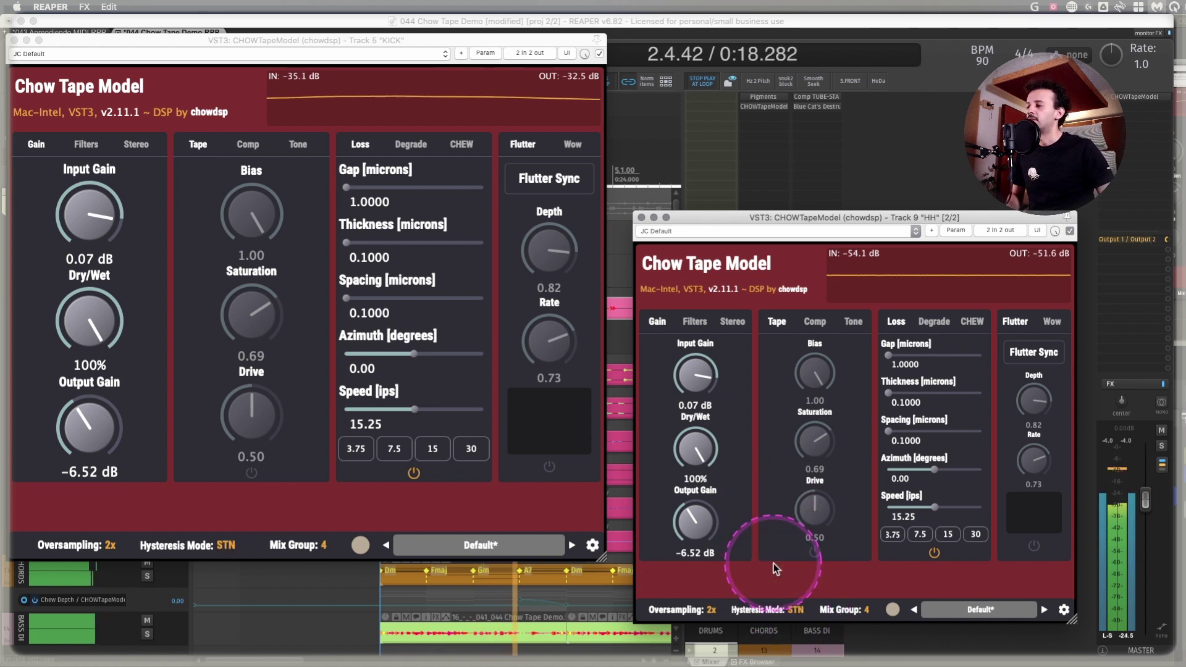
mouse_move(792, 610)
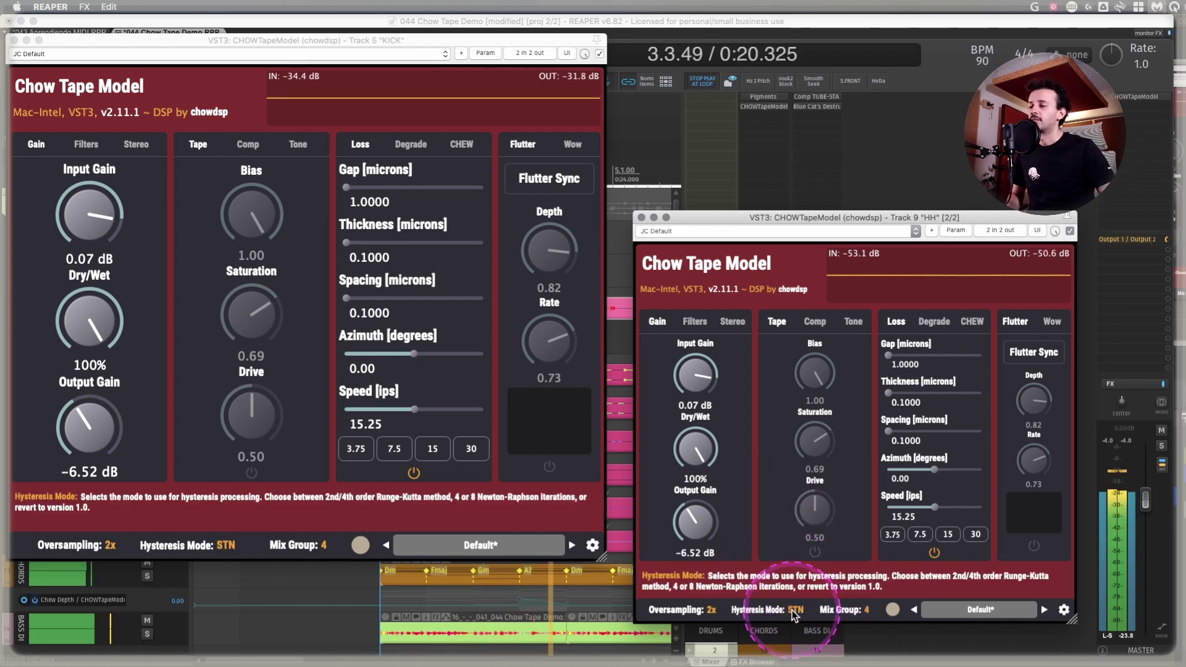
key("space")
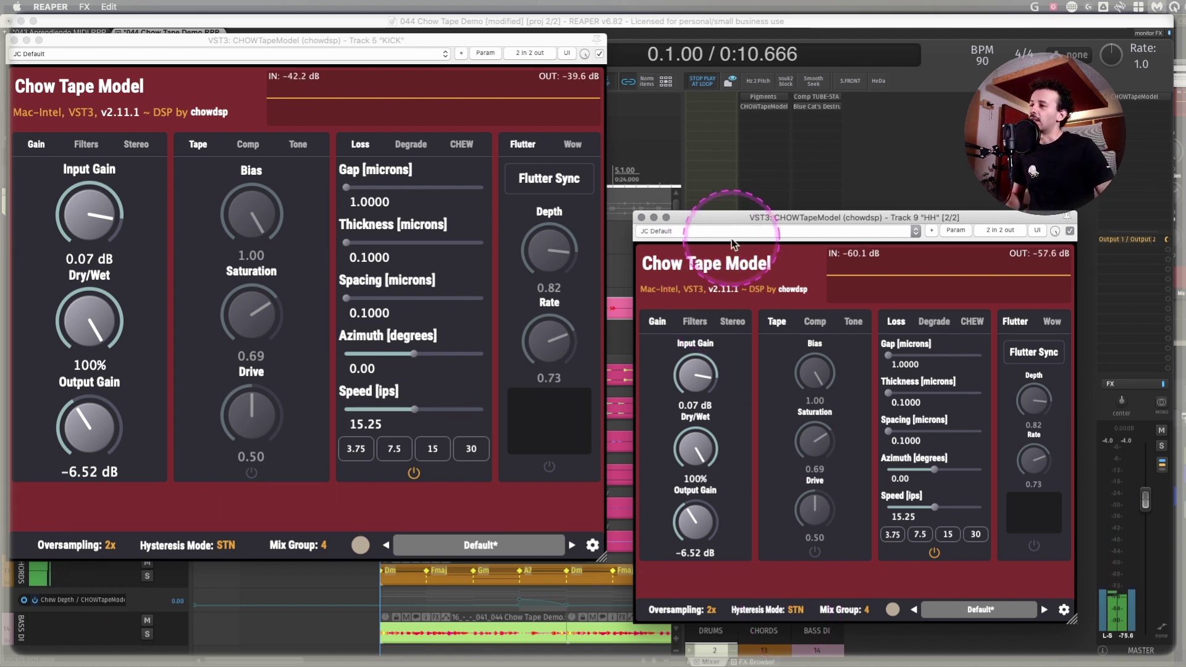
left_click(338, 579)
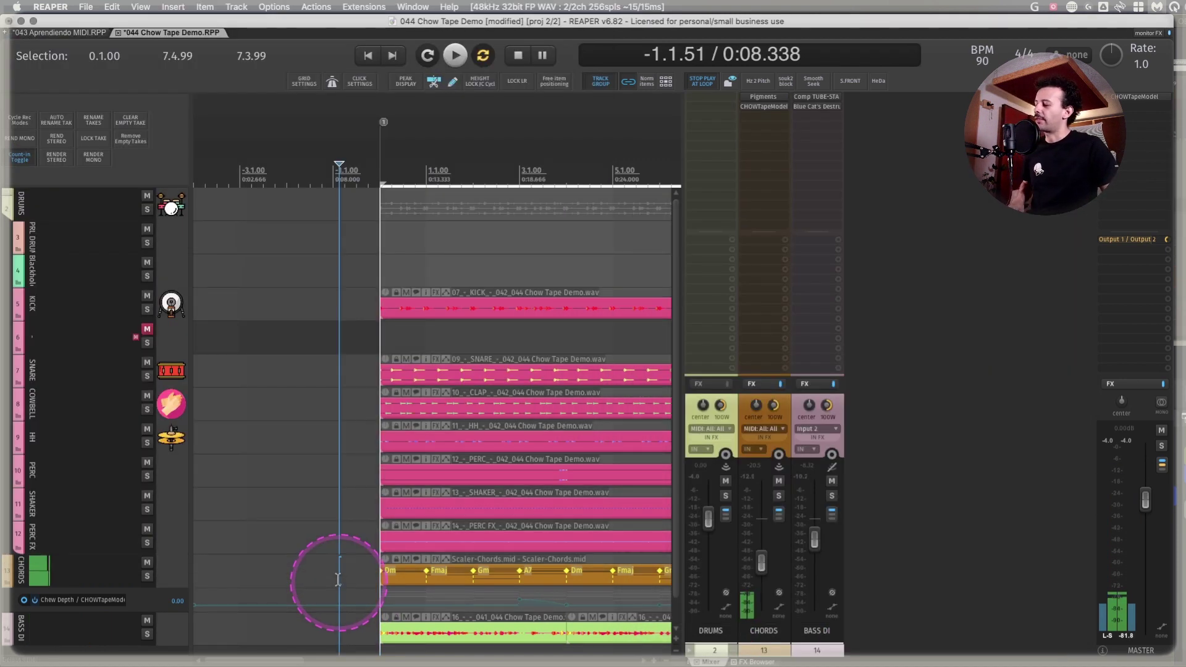